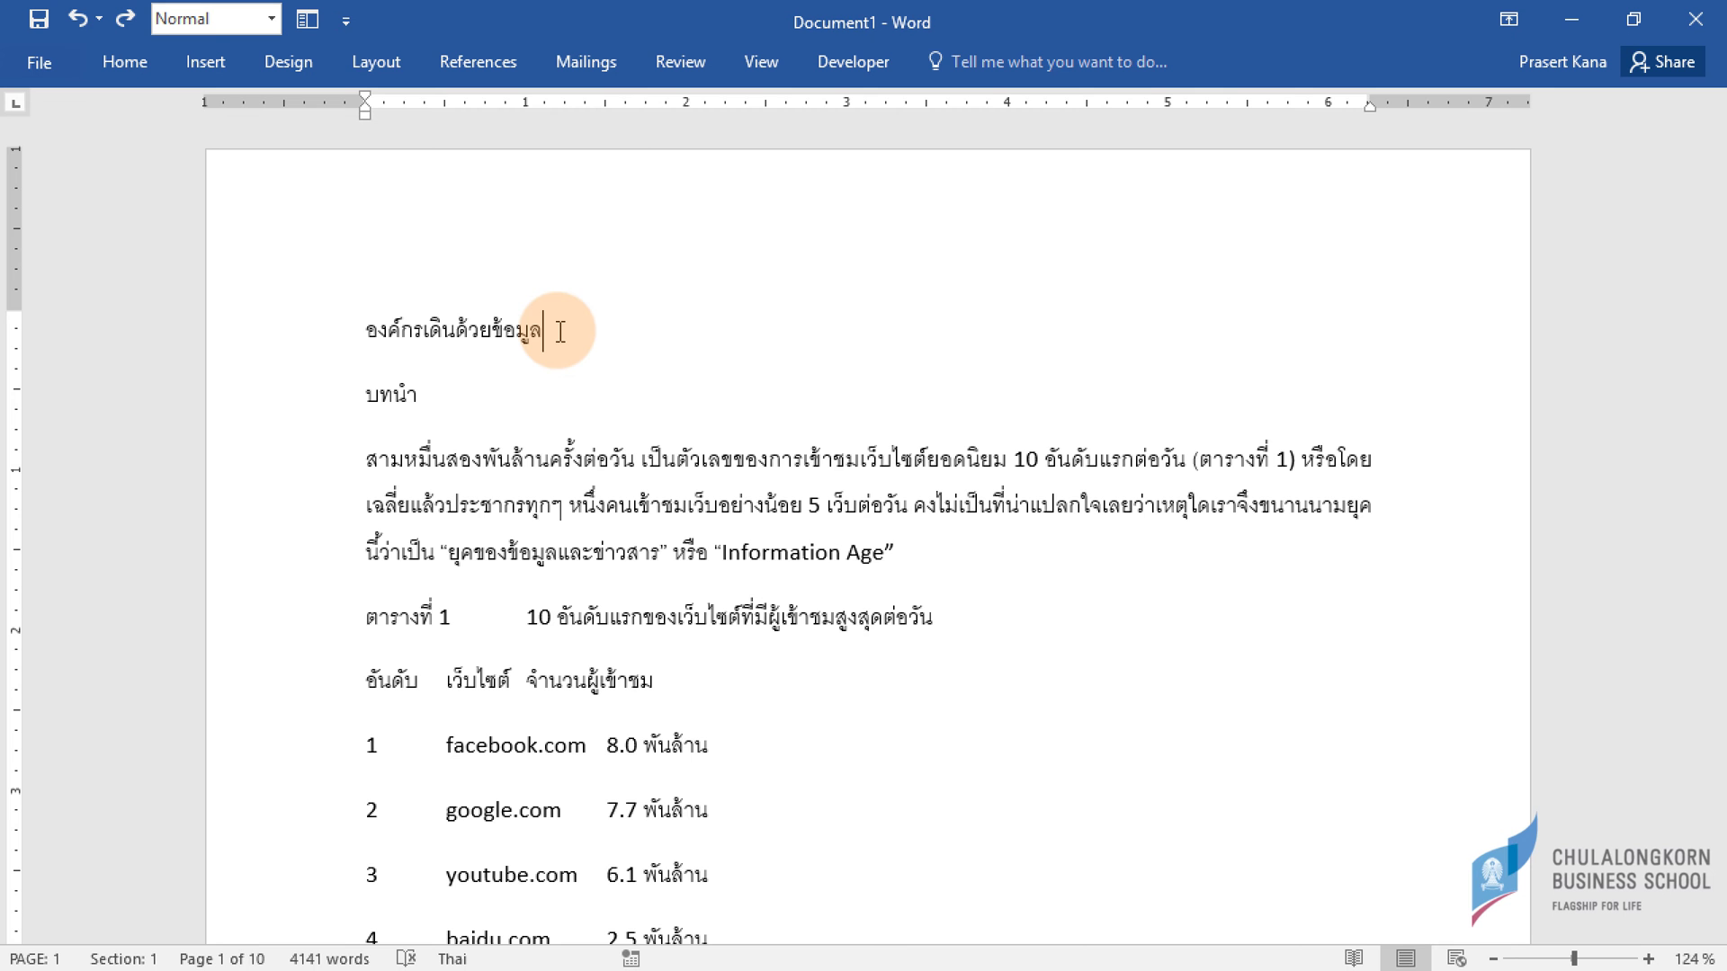
Select all of the 4141-word Thai document with Ctrl+A.
scroll(575, 356, "down", 3)
scroll(557, 324, "up", 3)
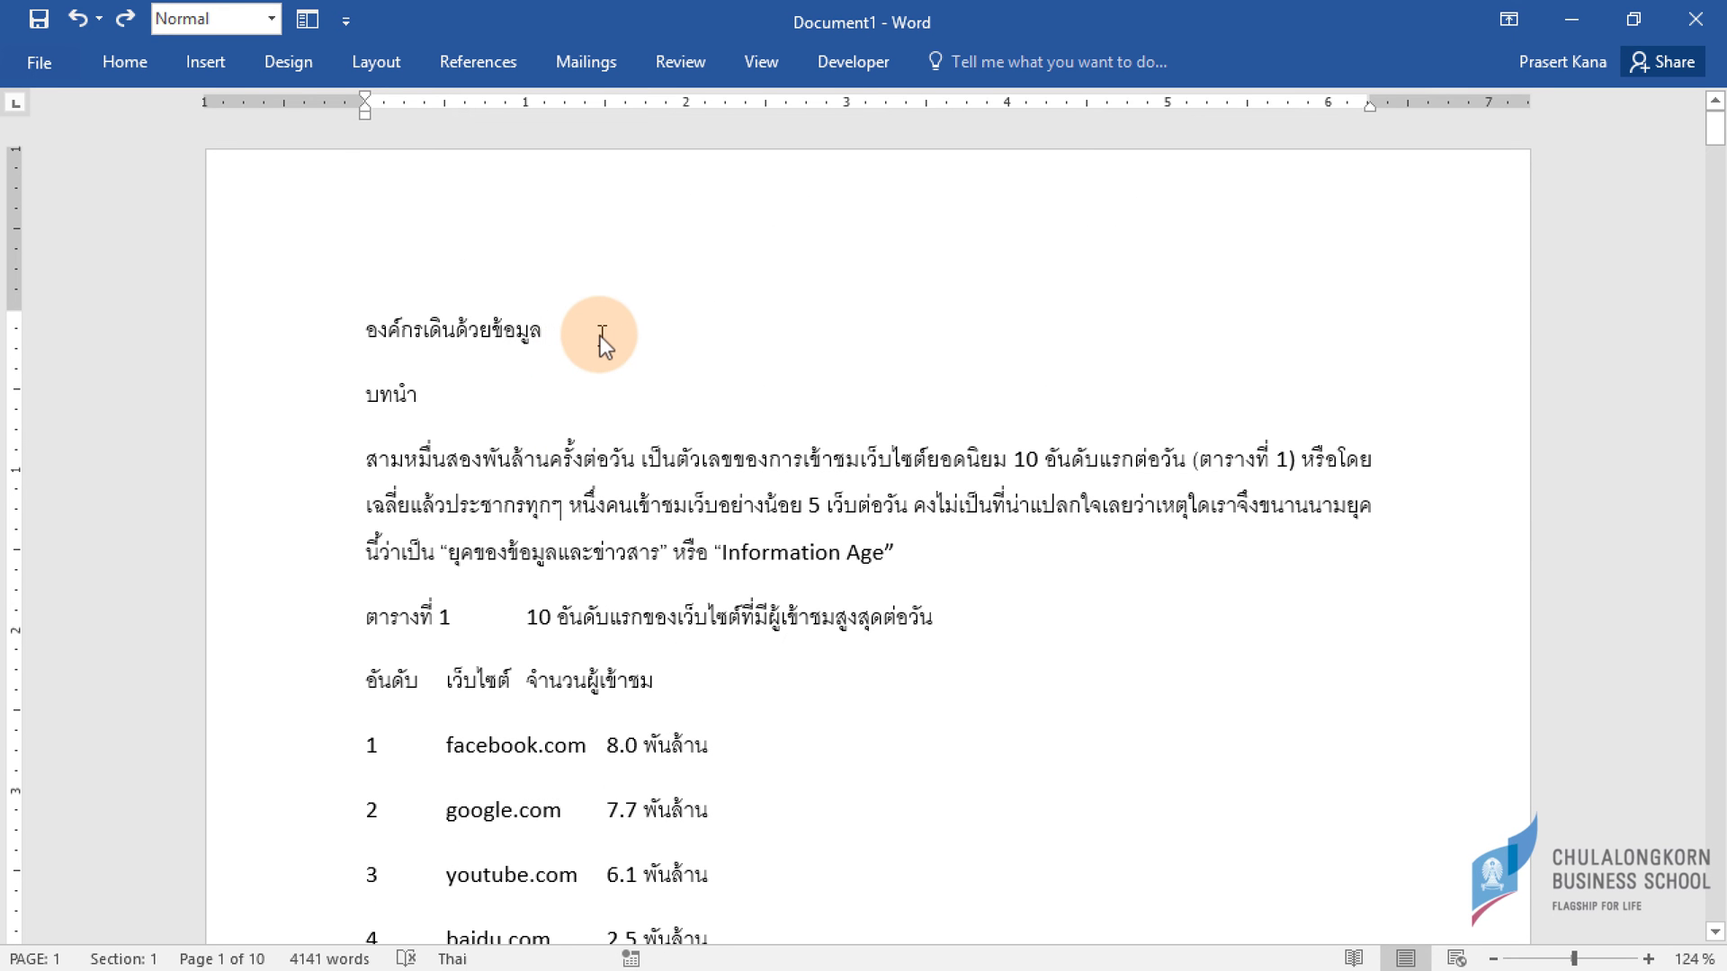
key("ctrl+a")
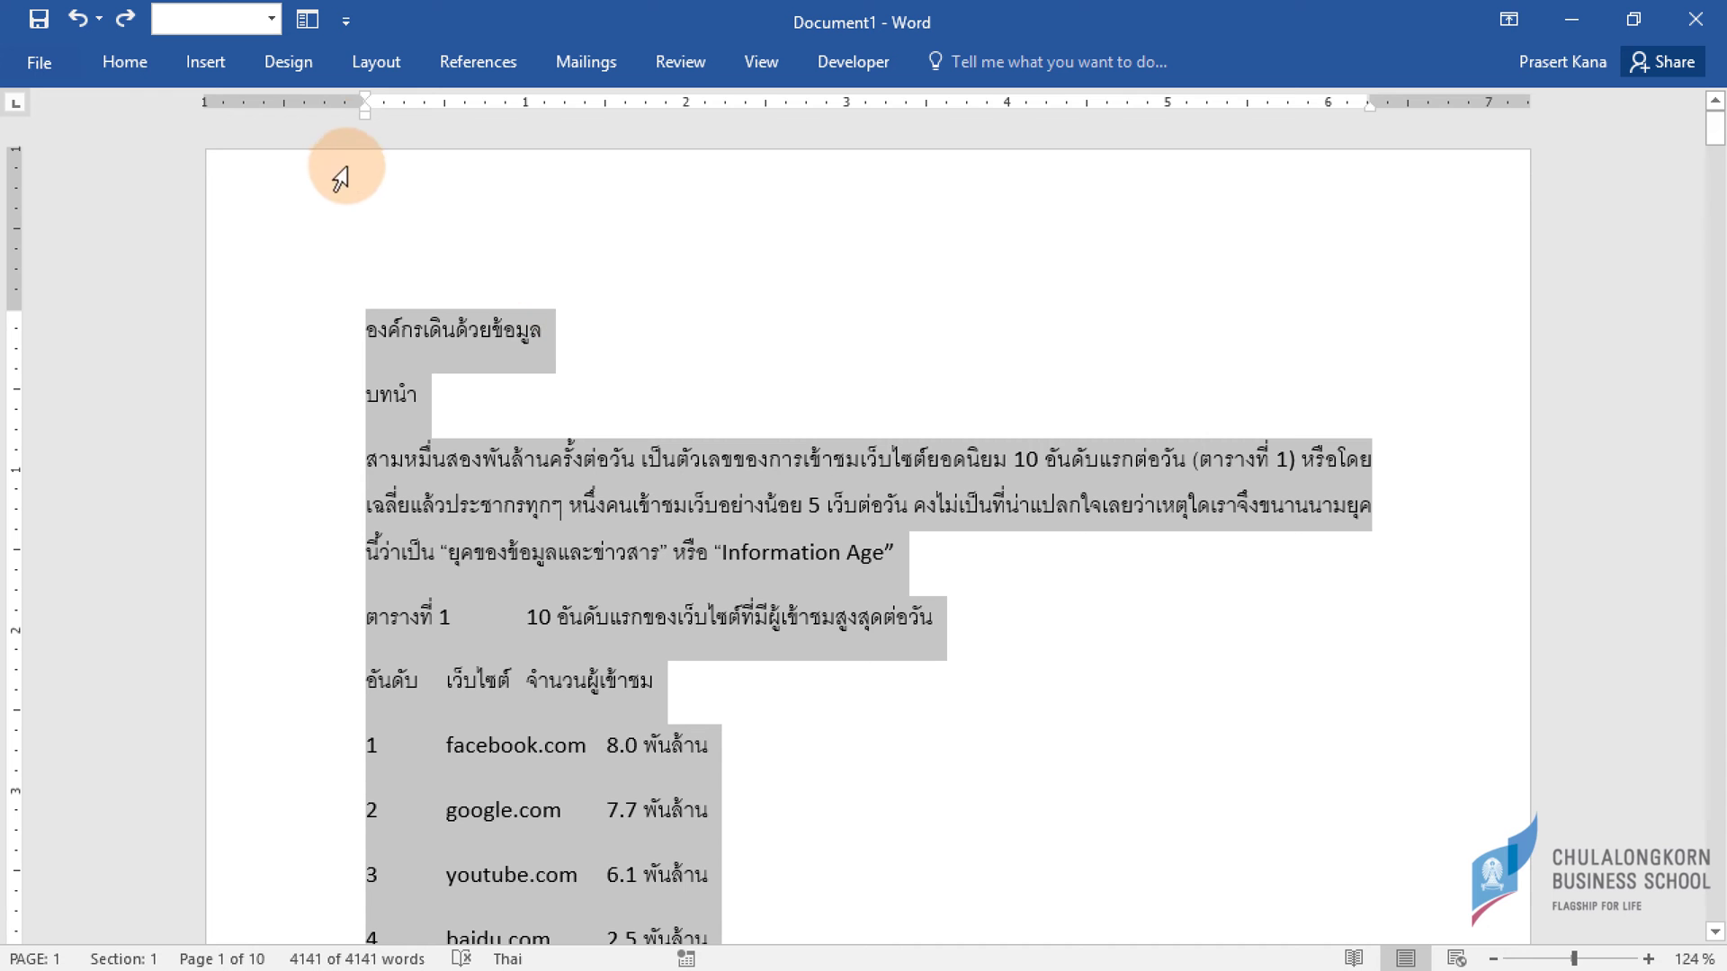
Apply Continuous line numbering from the Layout tab's Line Numbers options.
left_click(377, 63)
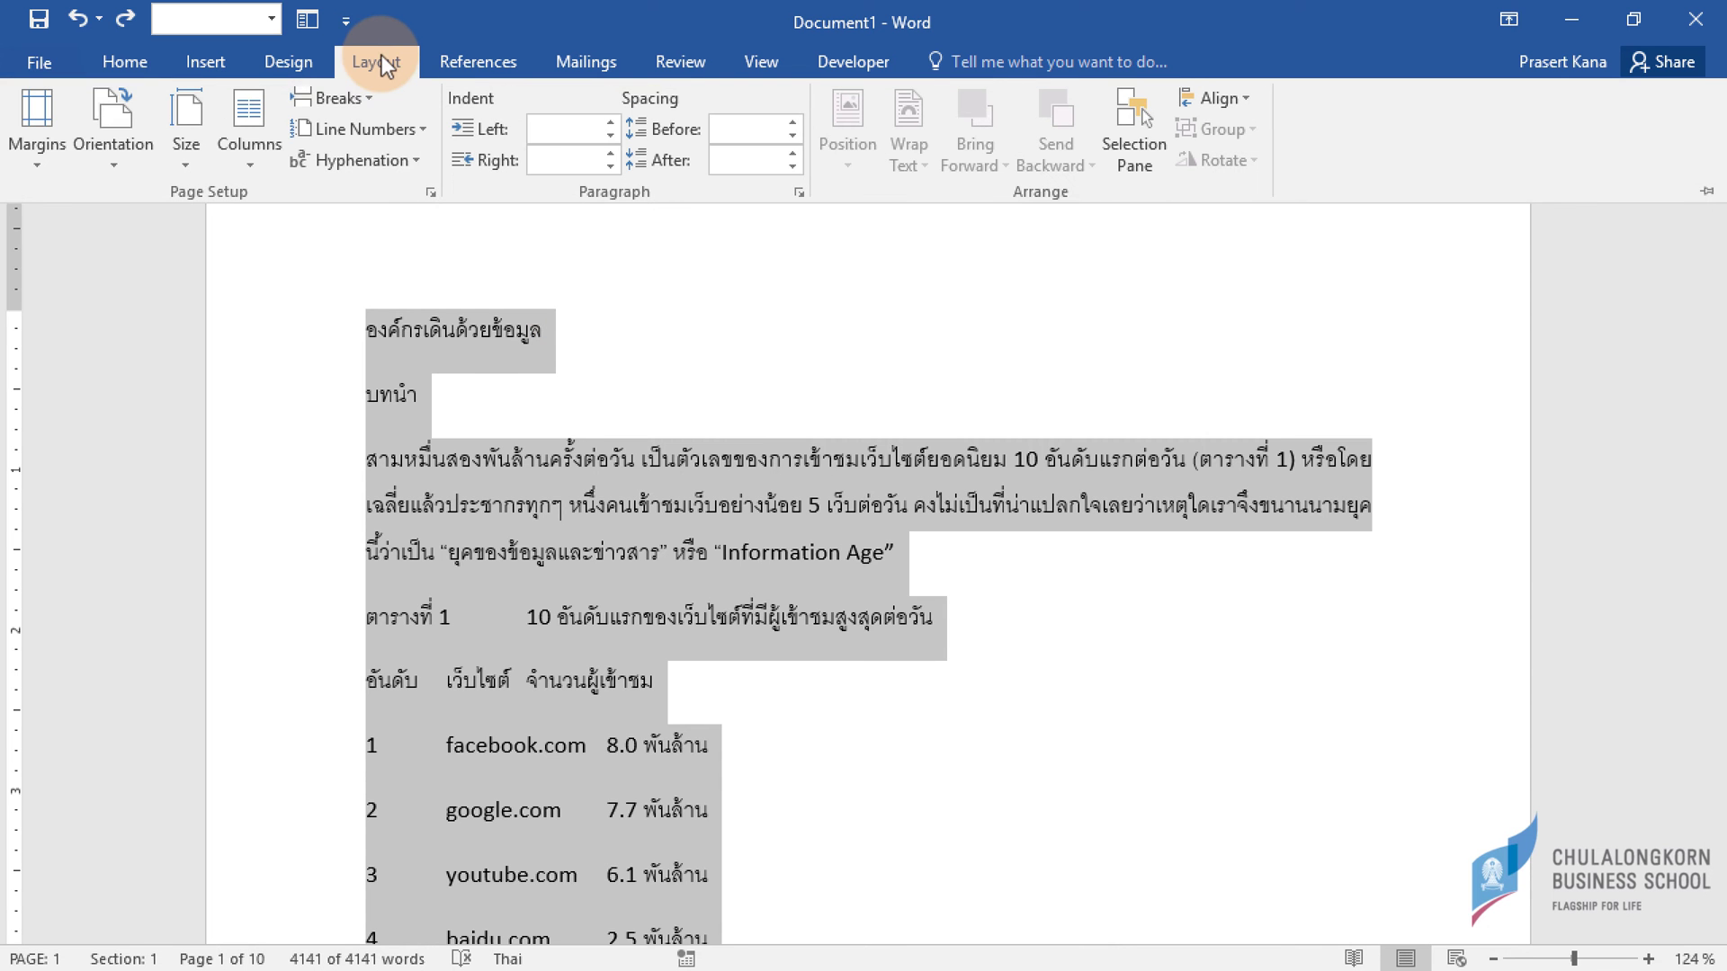
left_click(421, 130)
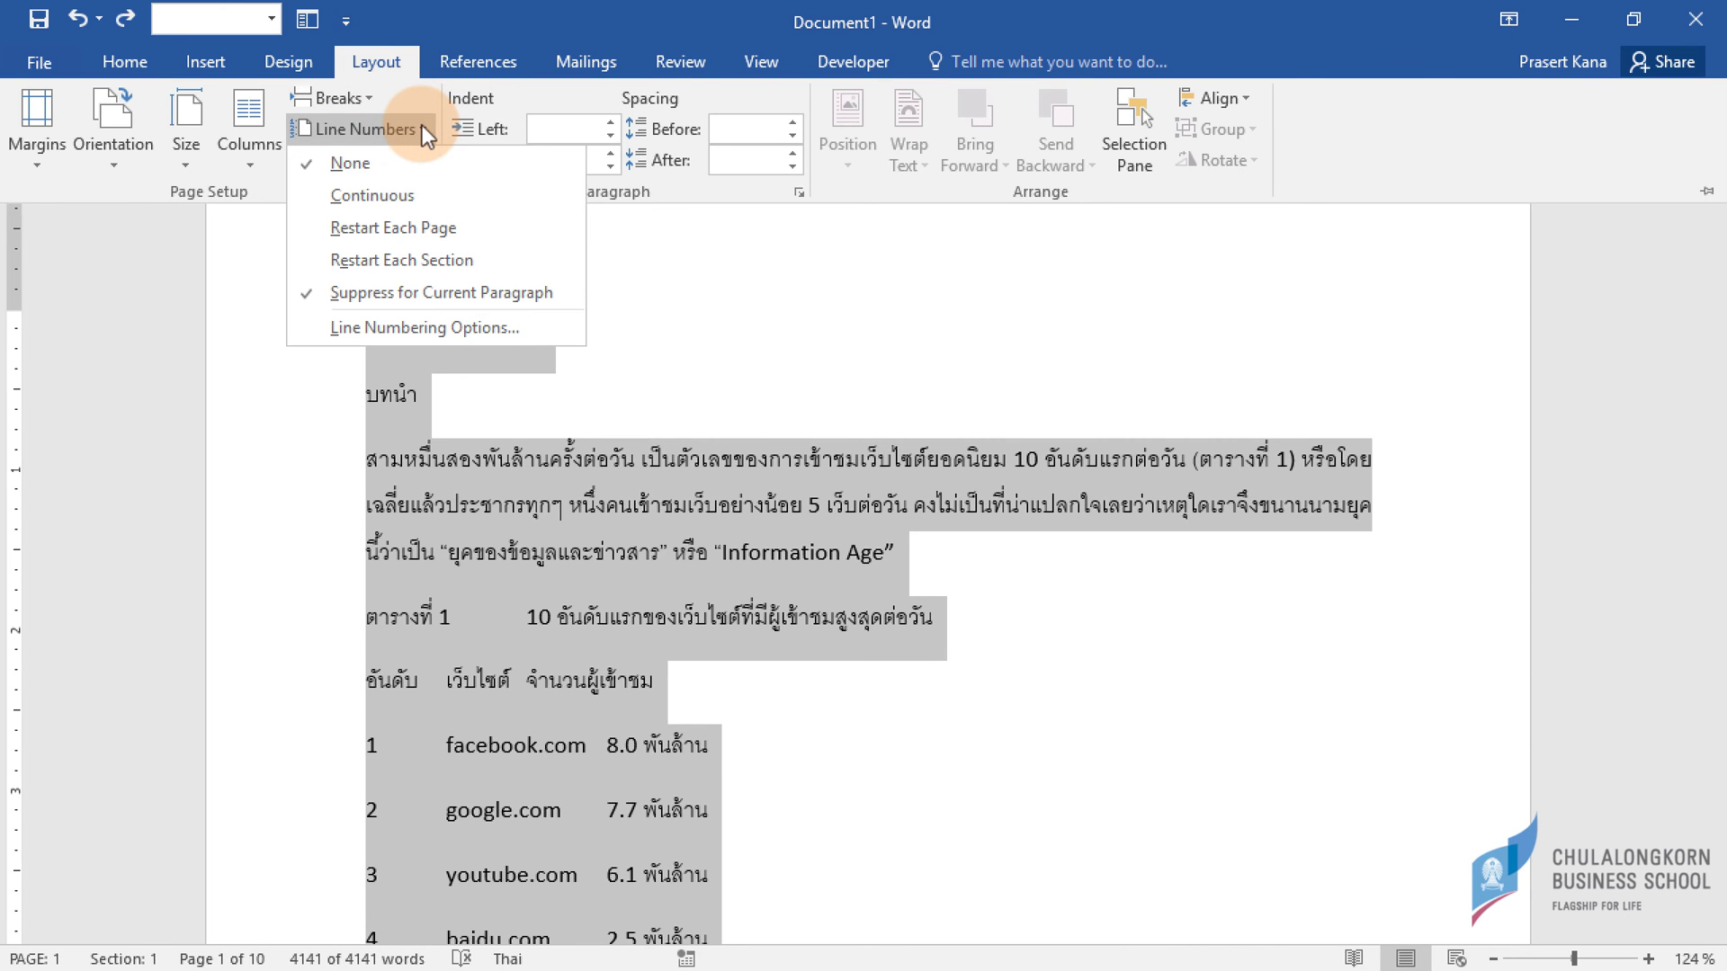
left_click(402, 196)
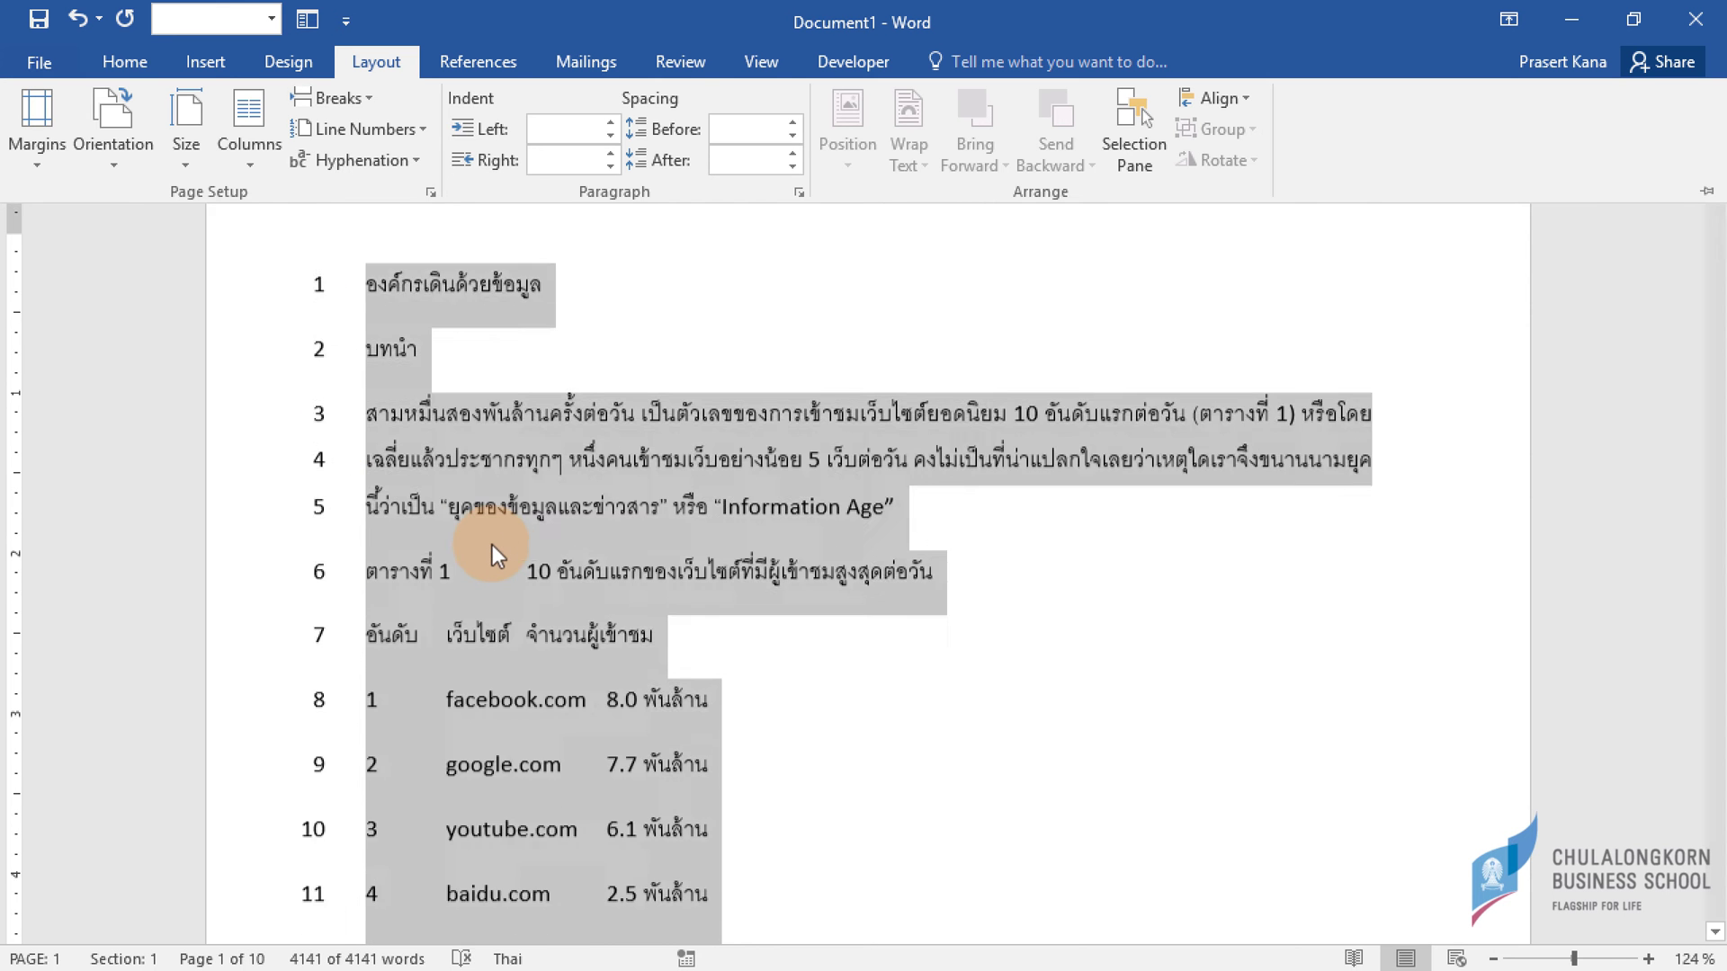
scroll(500, 504, "down", 5)
Deselect the text and bring lines 22–30 at the page 1/page 2 break into view.
scroll(518, 500, "down", 10)
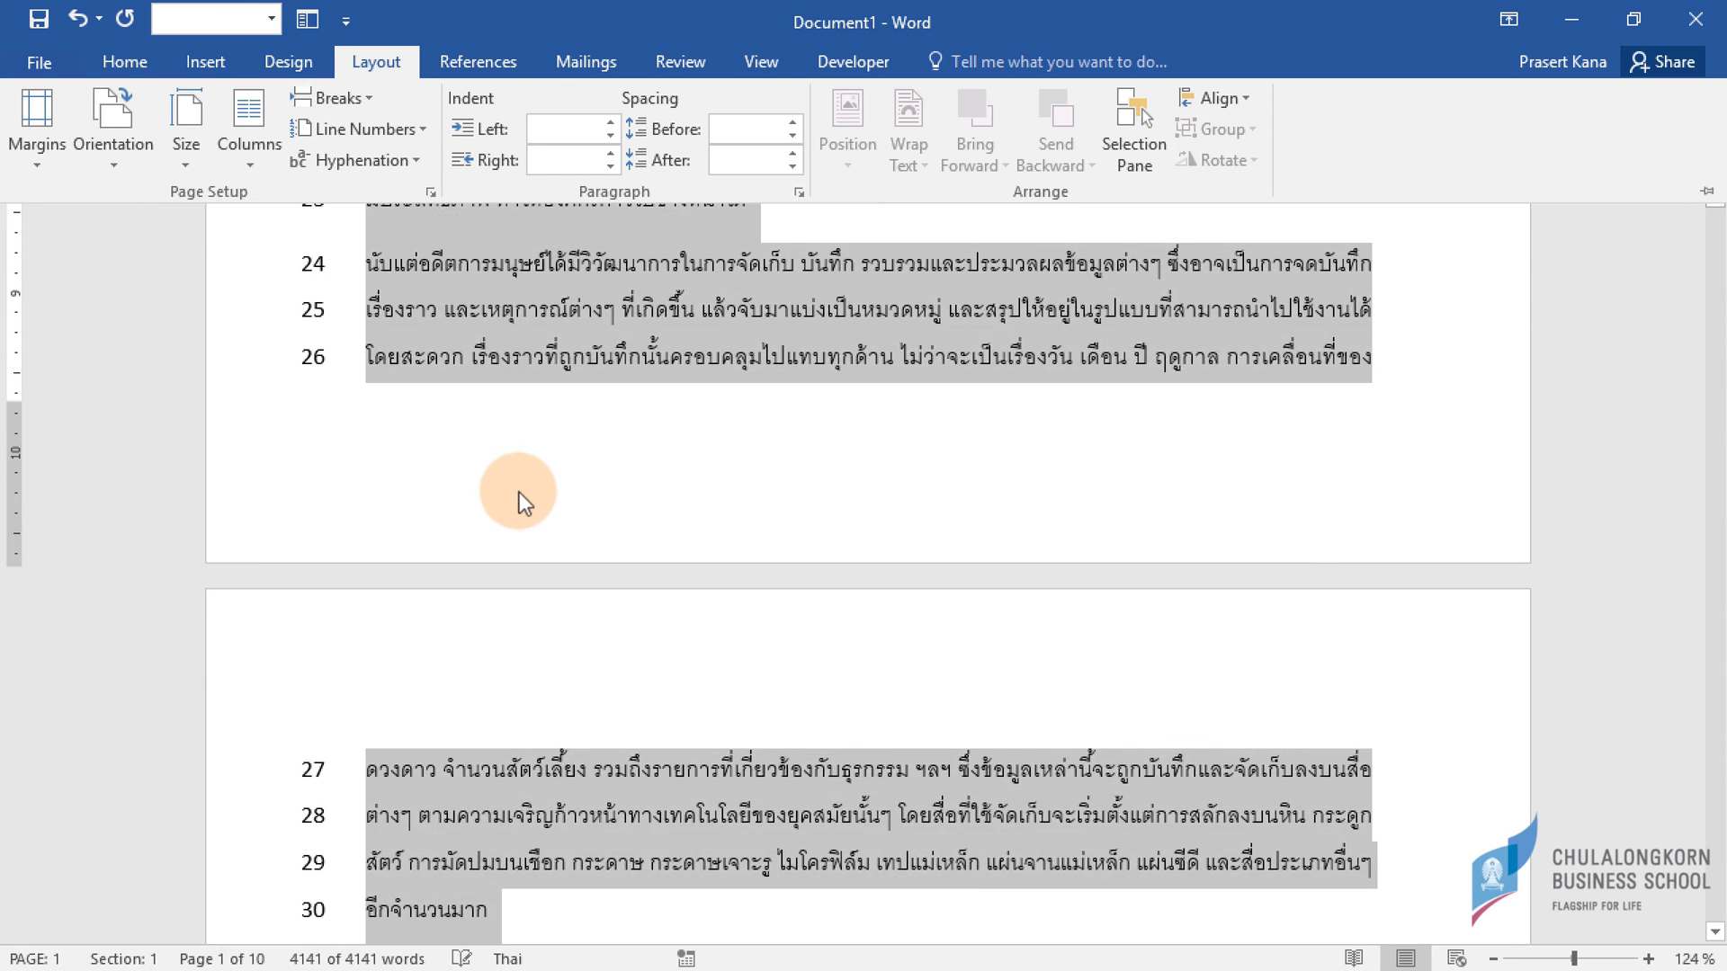
scroll(516, 493, "up", 2)
left_click(425, 436)
left_click(425, 436)
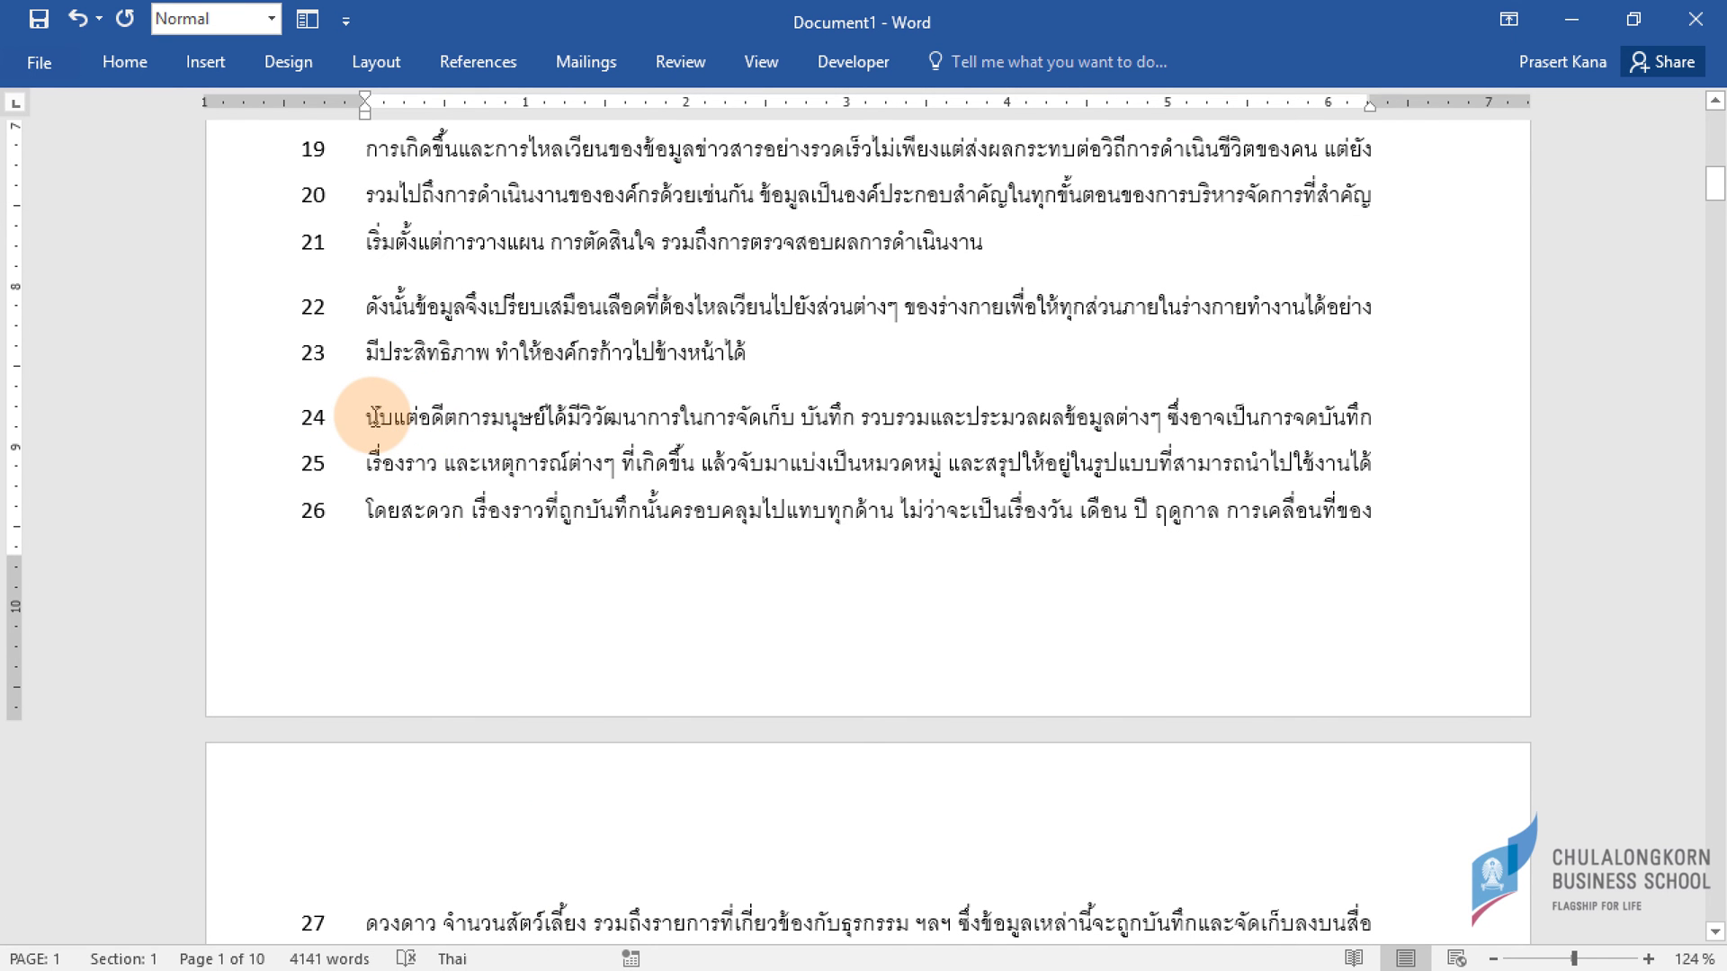
scroll(373, 416, "down", 2)
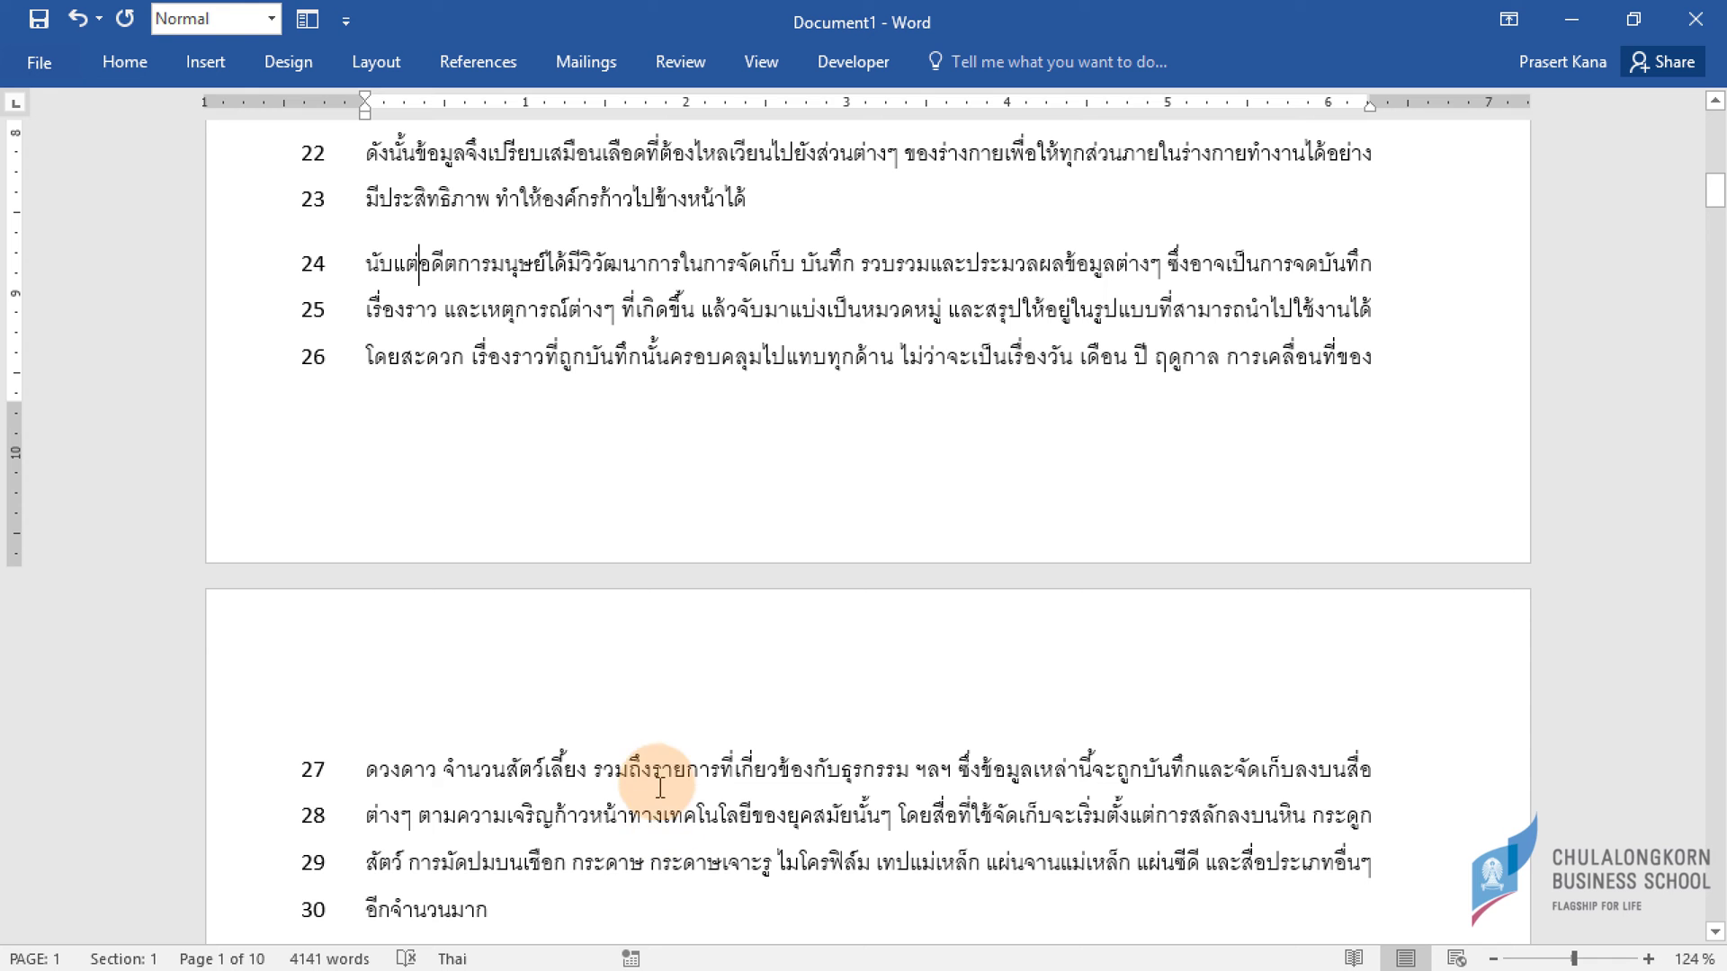
Insert two empty paragraphs after line 23, leaving line 26 orphaned at the bottom of page 1.
left_click(782, 198)
key("Return")
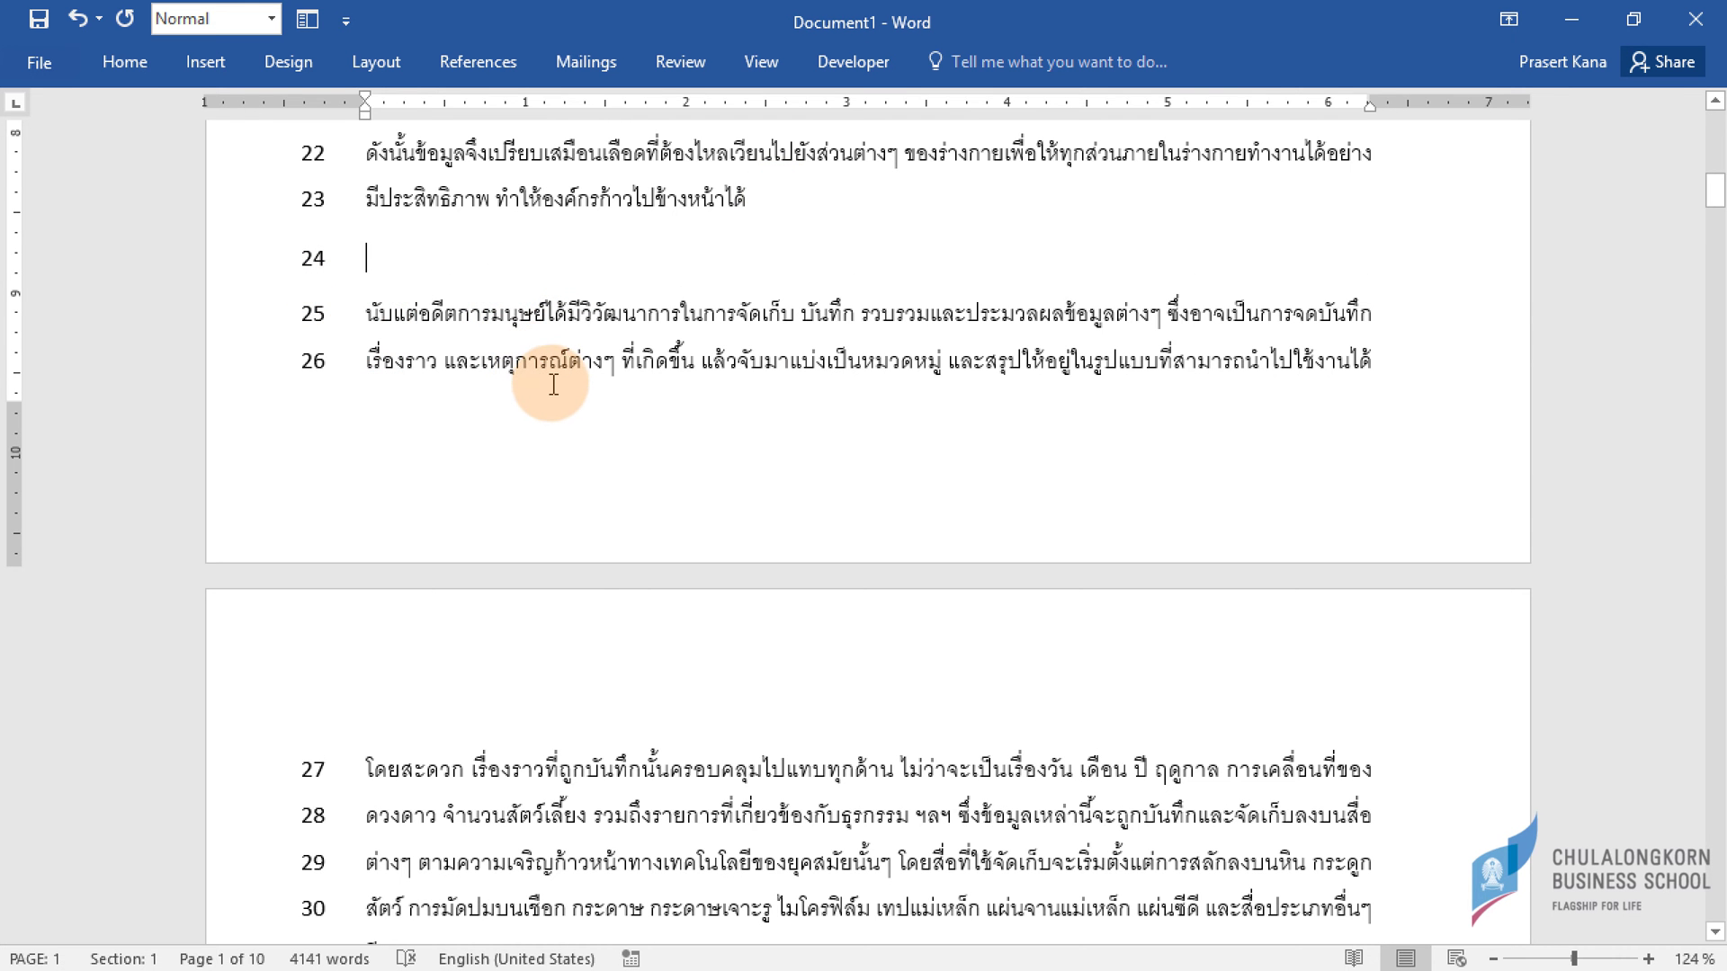
scroll(701, 701, "down", 3)
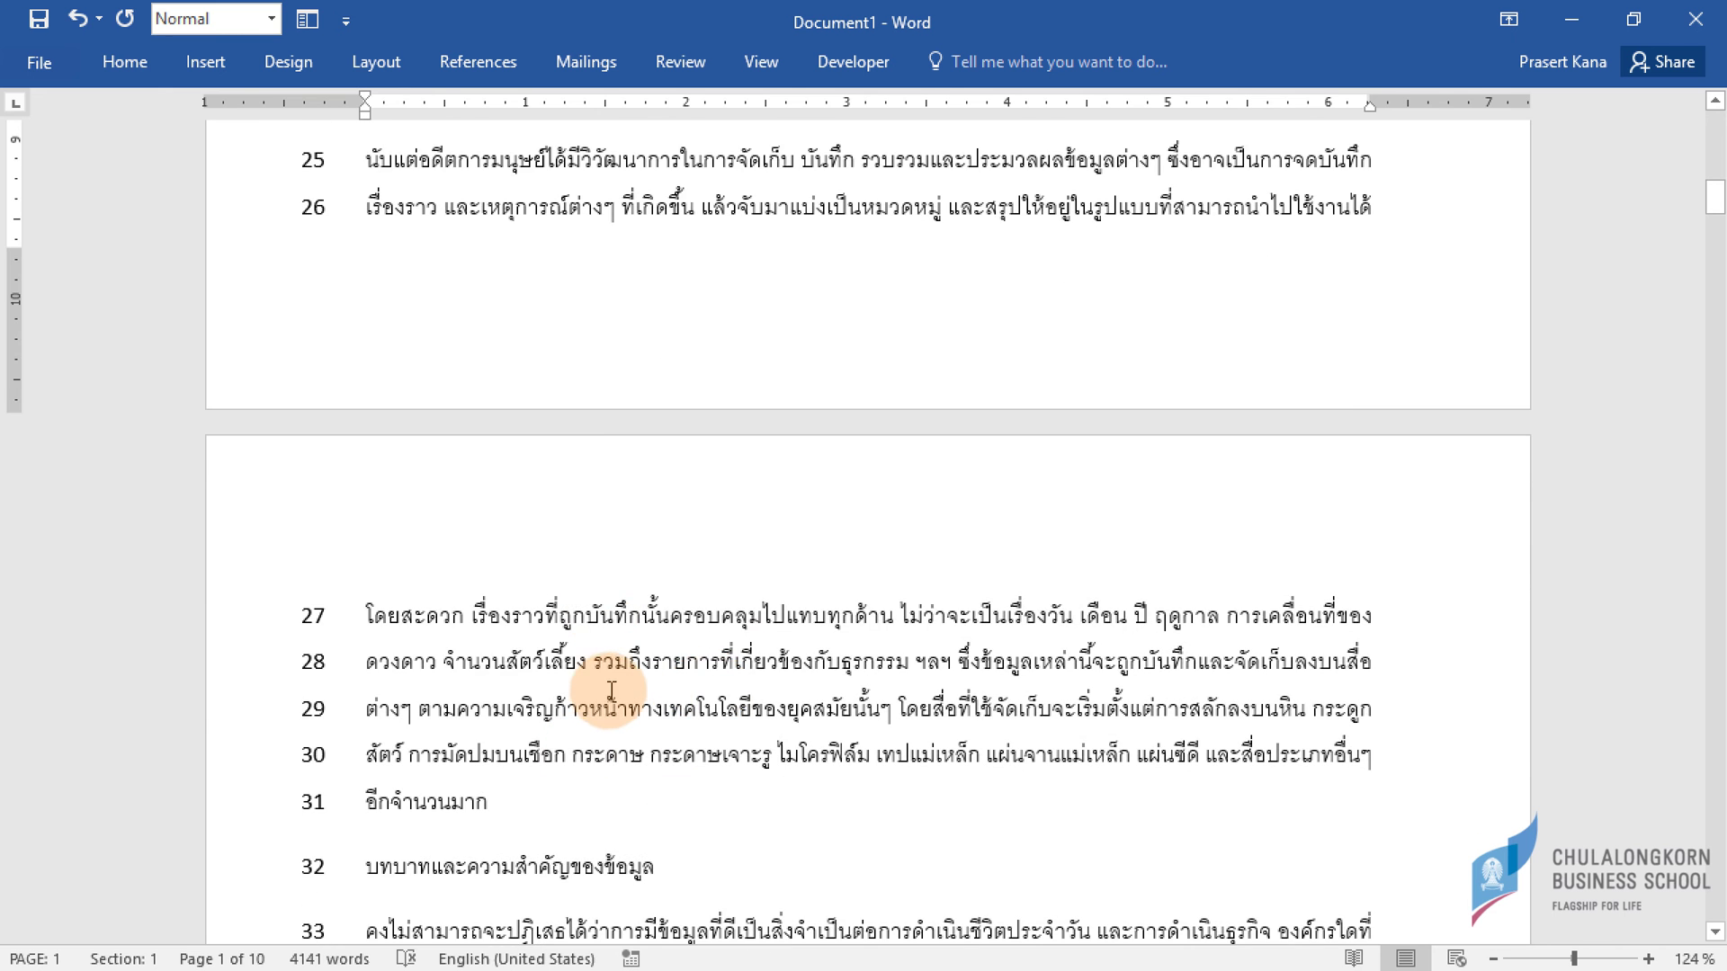
scroll(612, 689, "up", 3)
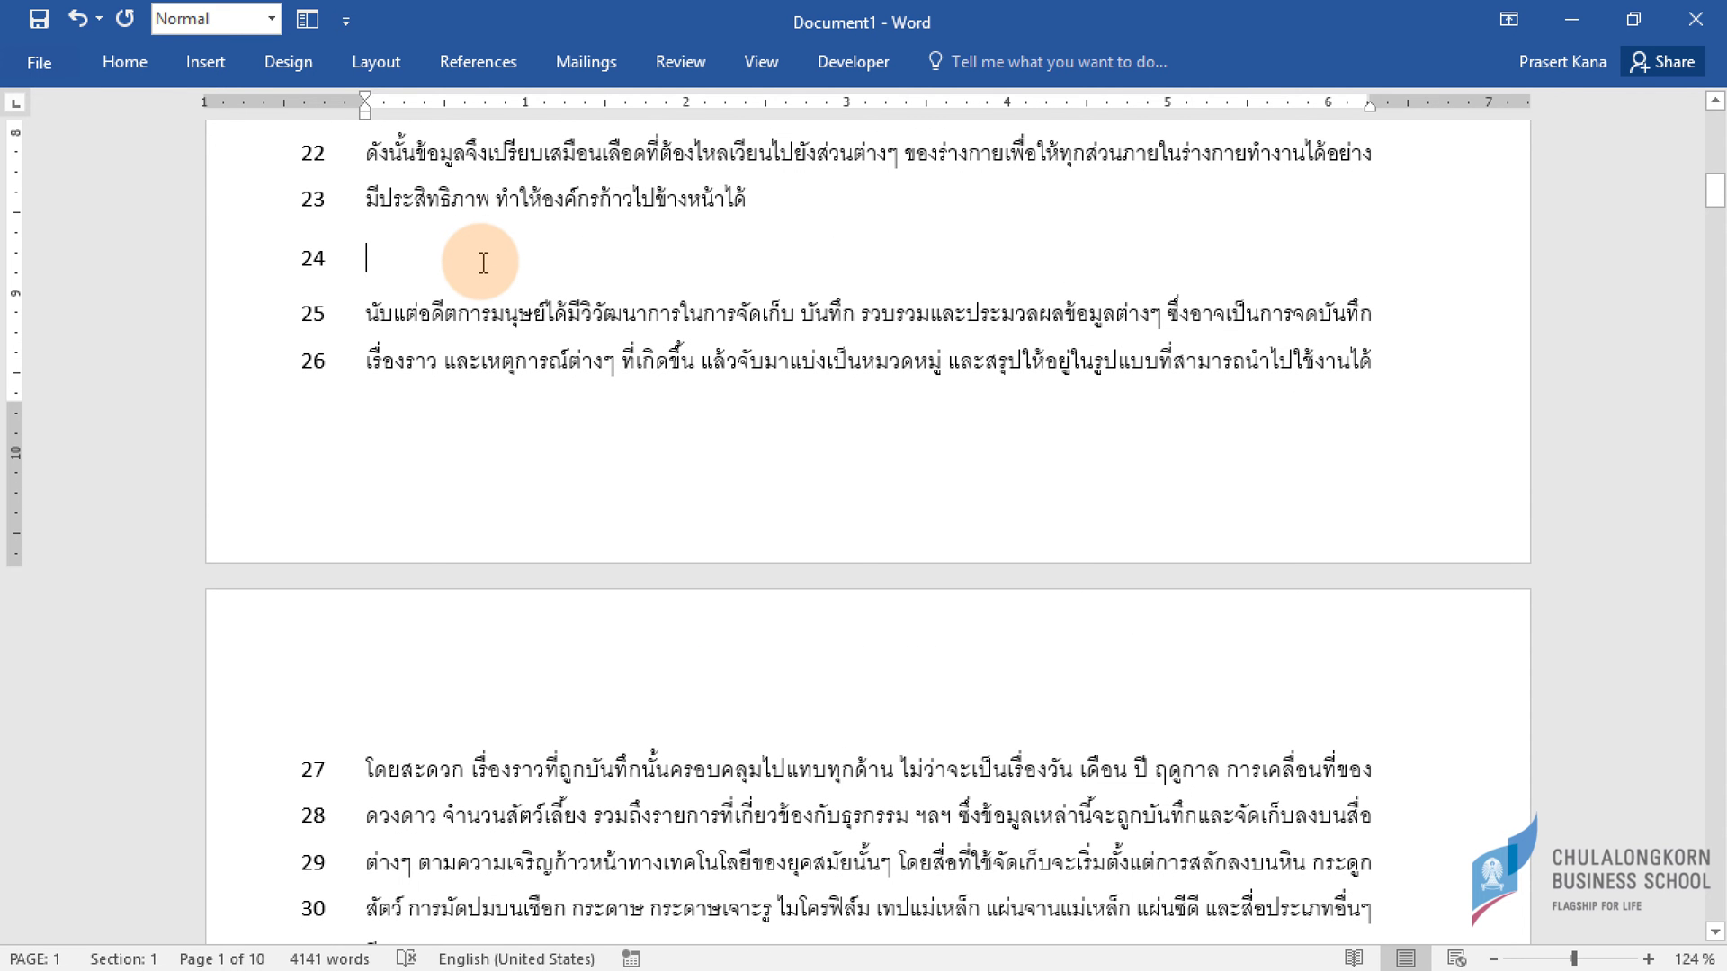
key("Return")
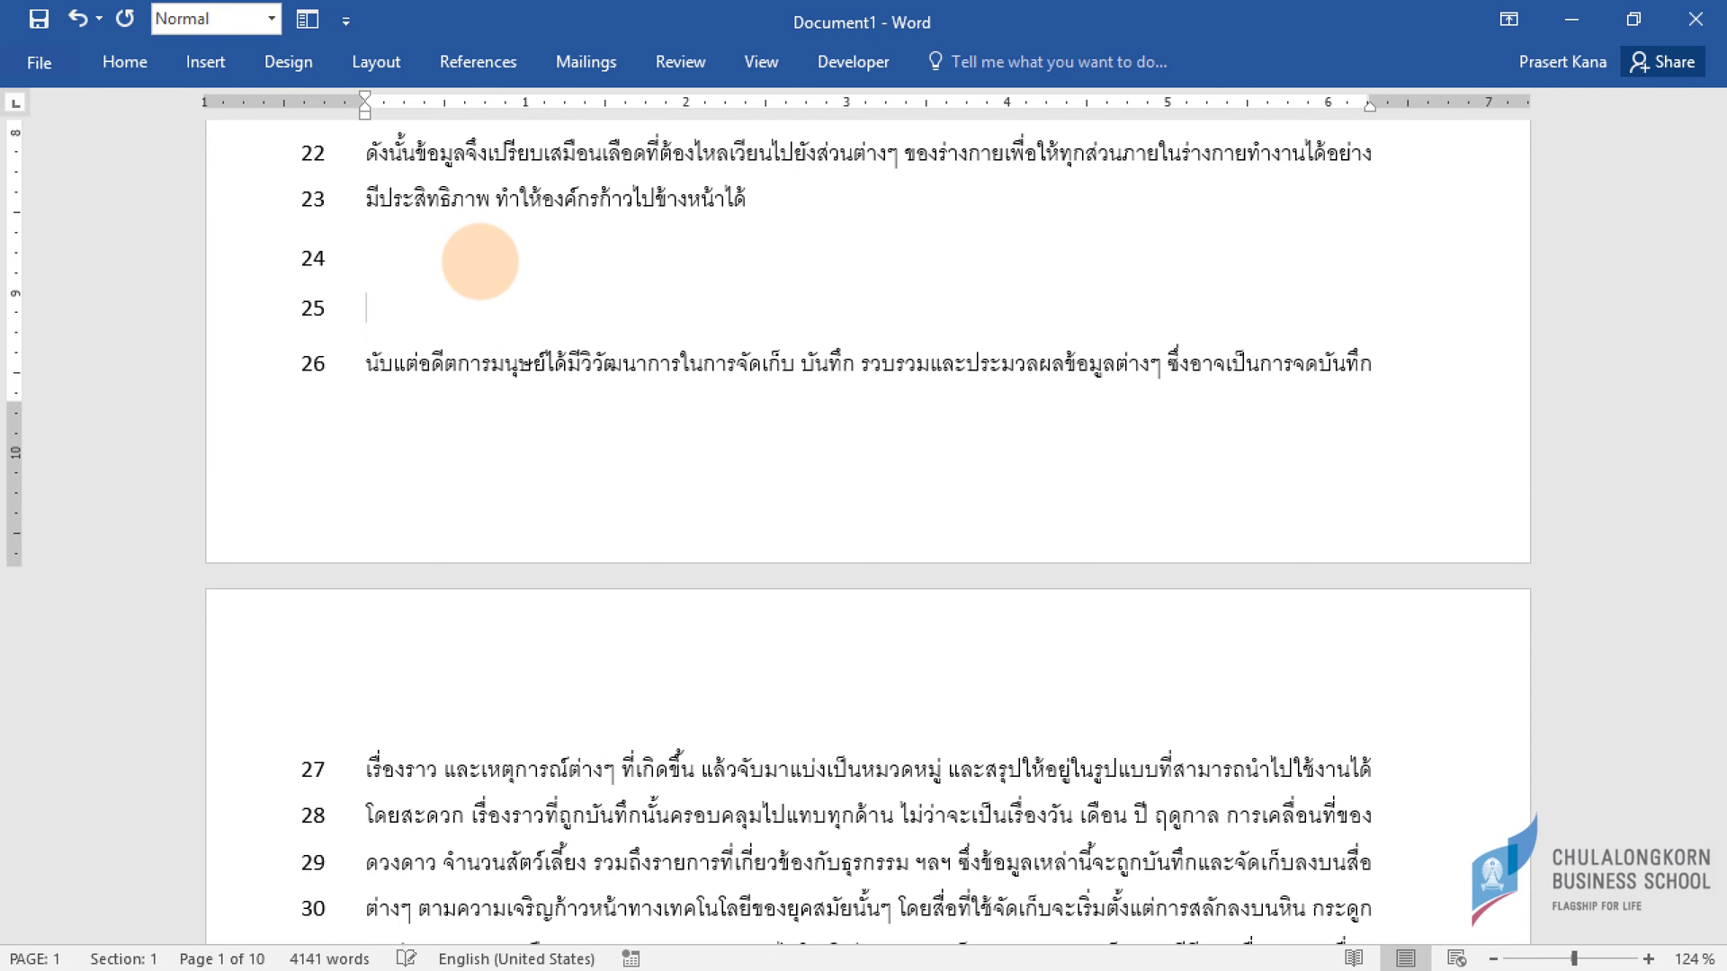
scroll(416, 369, "down", 3)
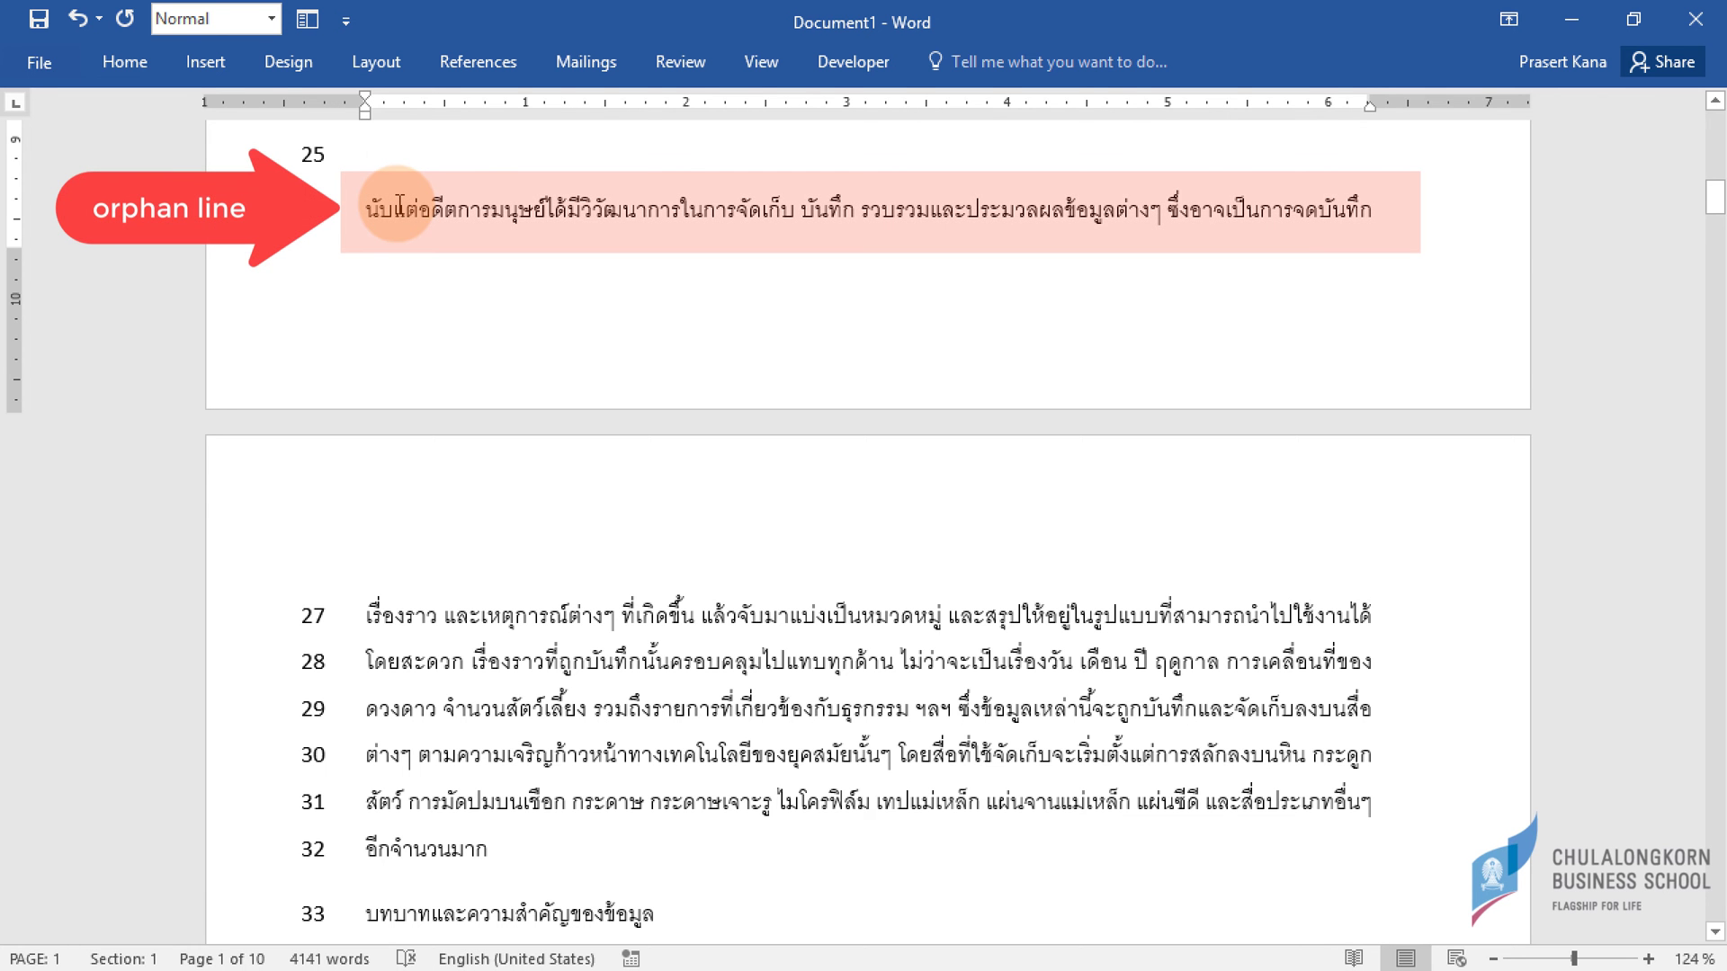
left_click(532, 346)
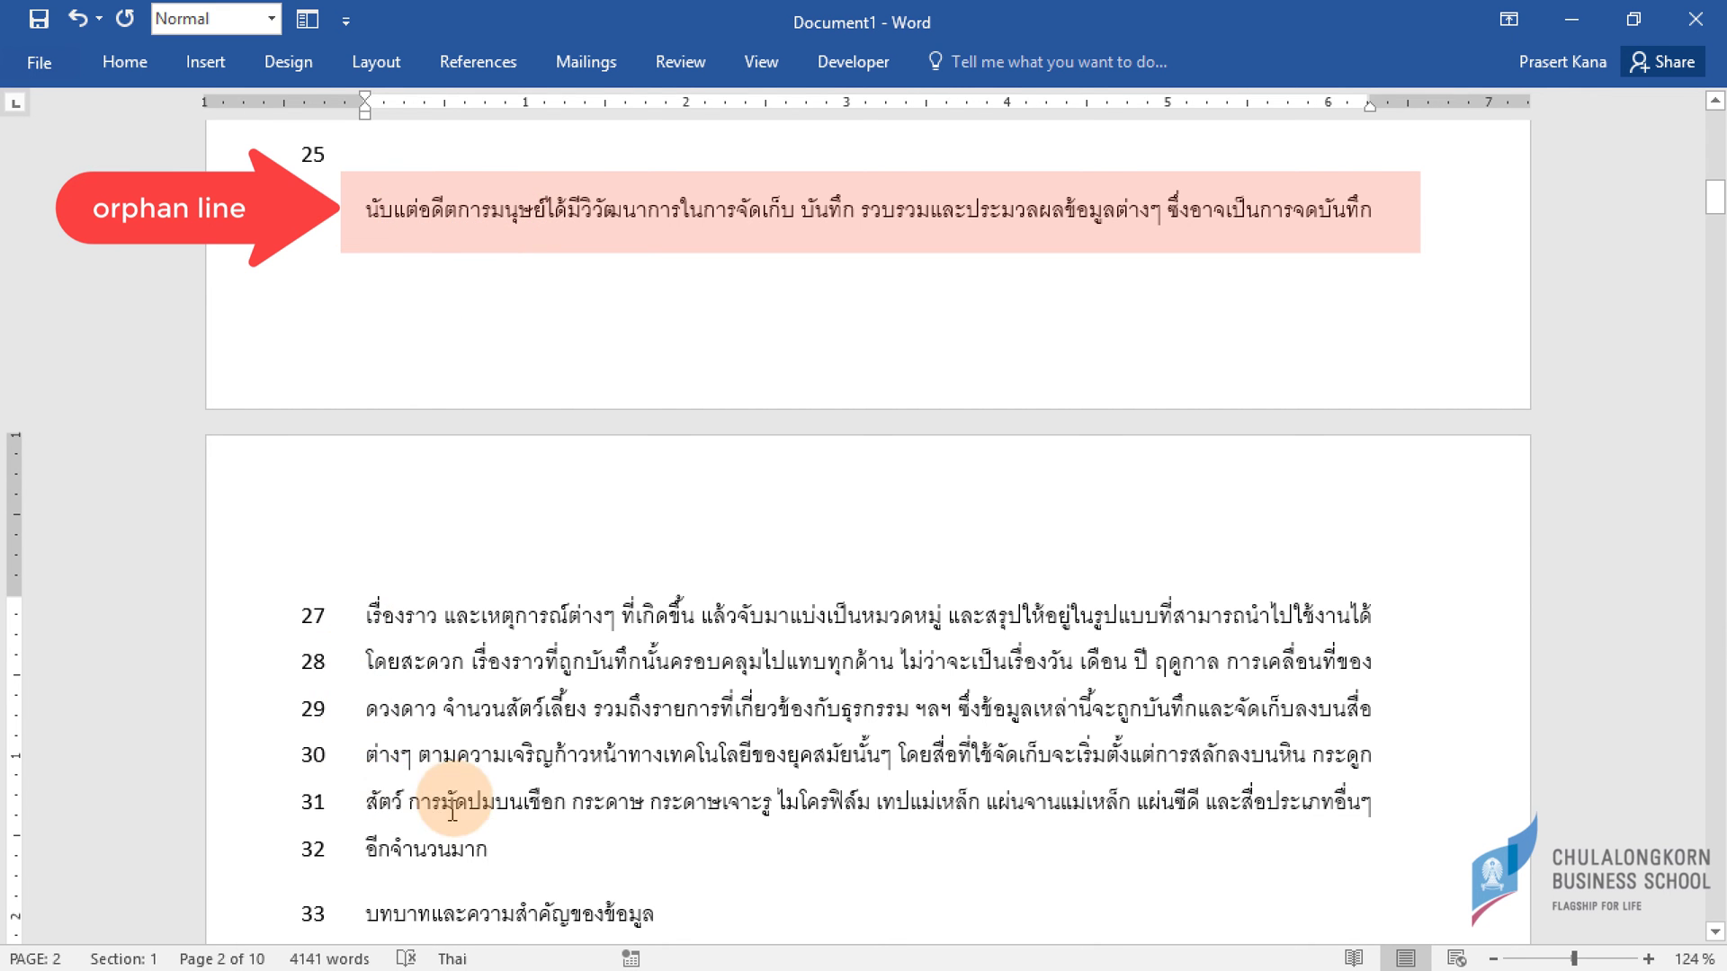
scroll(566, 636, "up", 3)
left_click(394, 408)
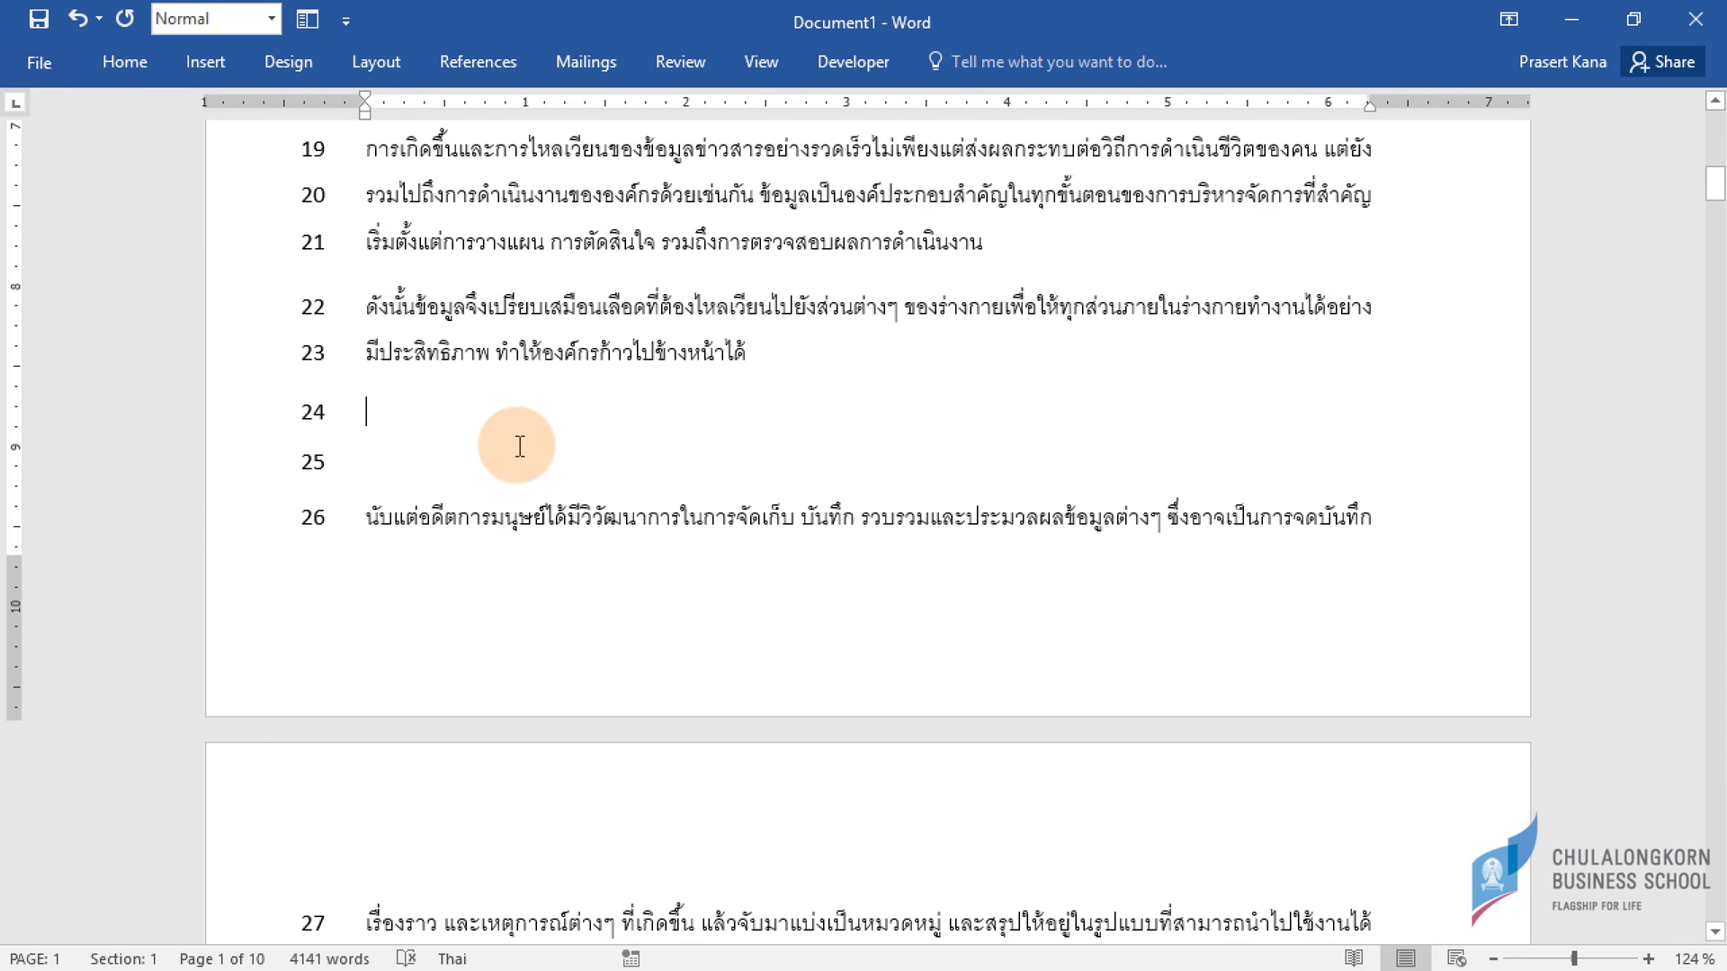
Delete the two empty paragraphs and the paragraph at lines 22–23.
key("Delete")
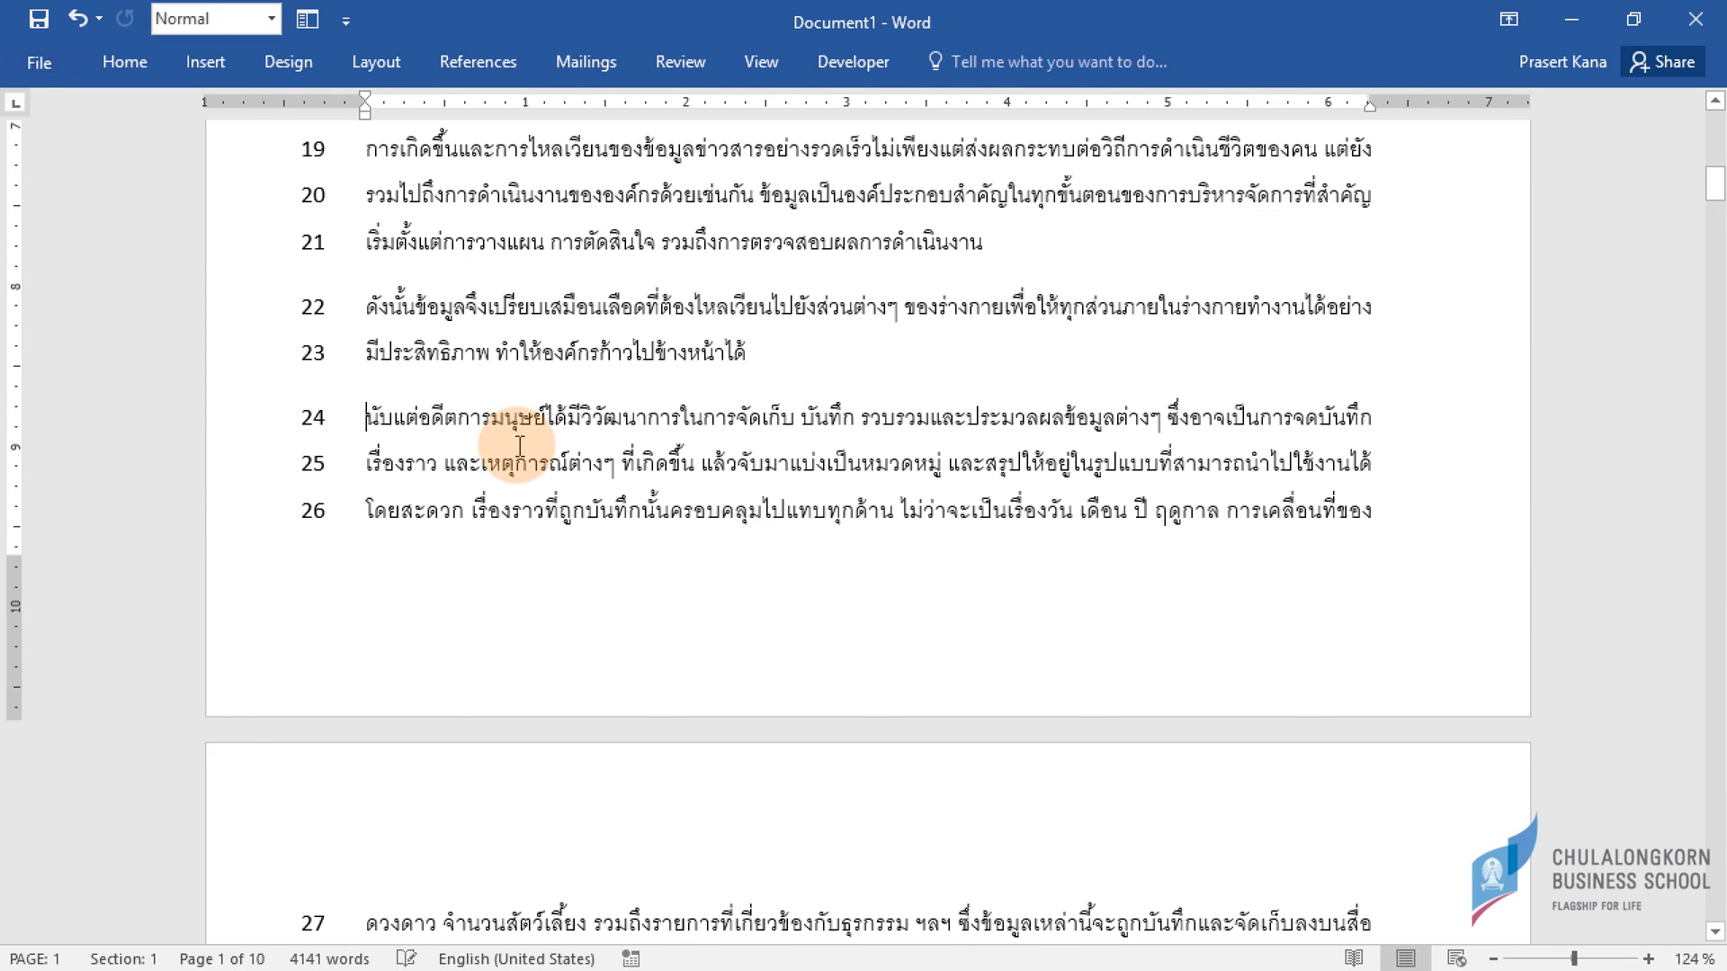
key("Down")
key("shift+Down")
key("shift+Down")
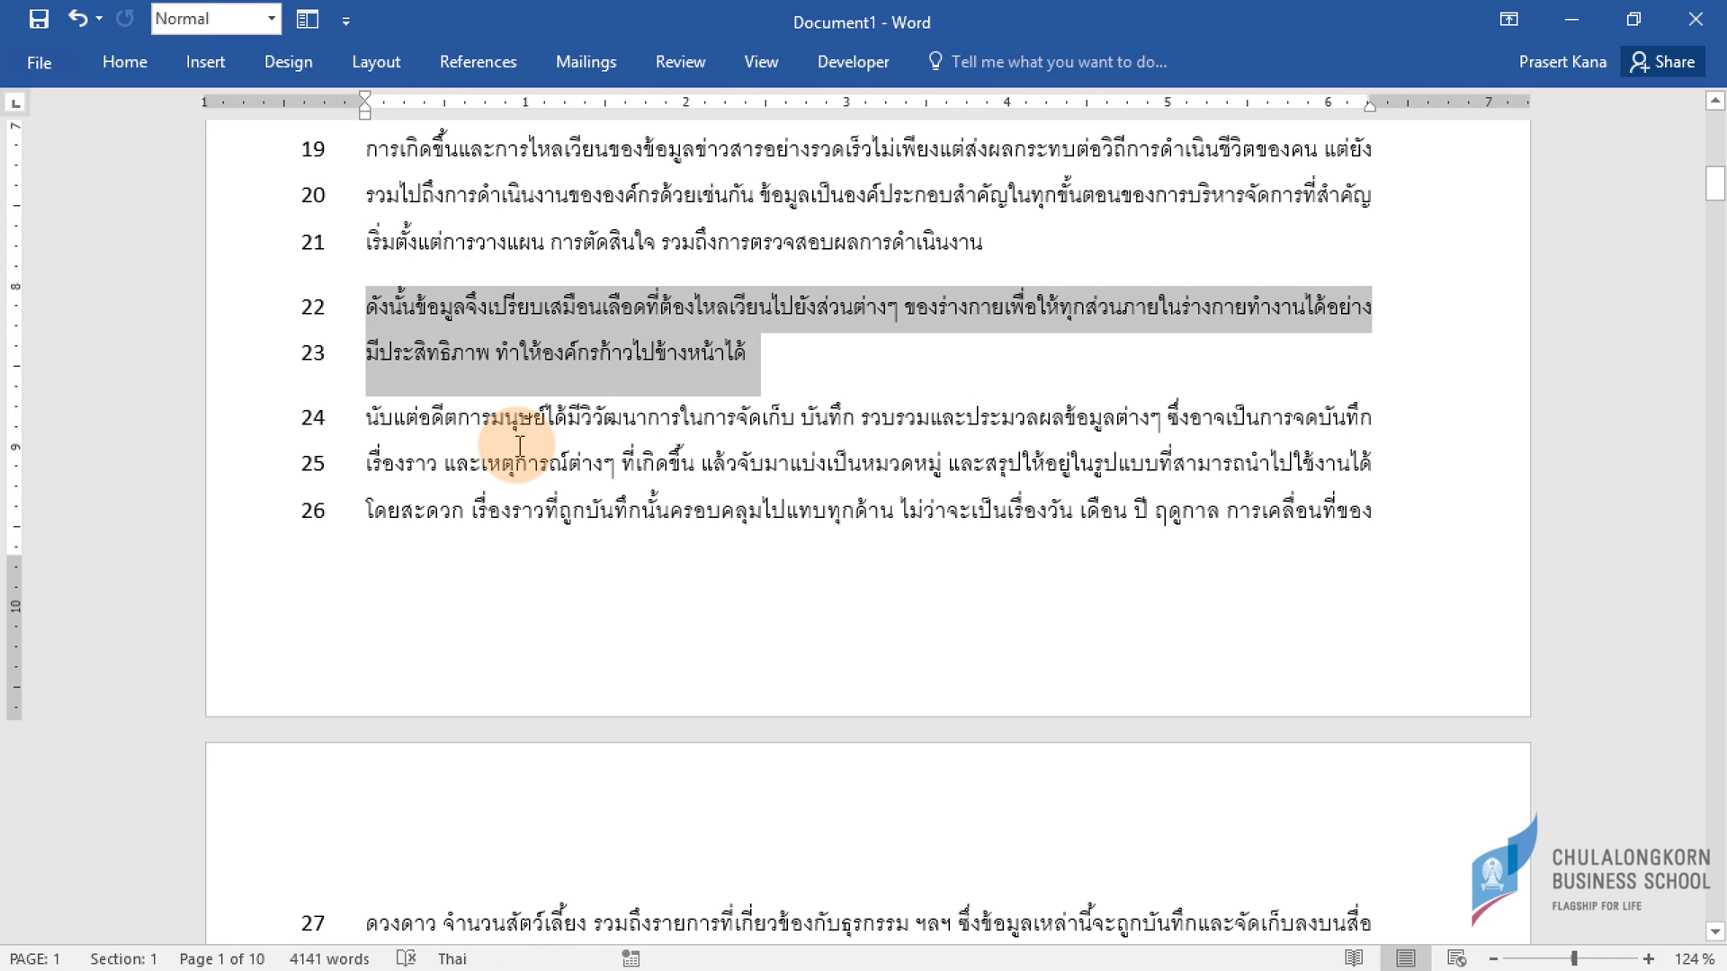
key("Delete")
scroll(643, 477, "down", 1)
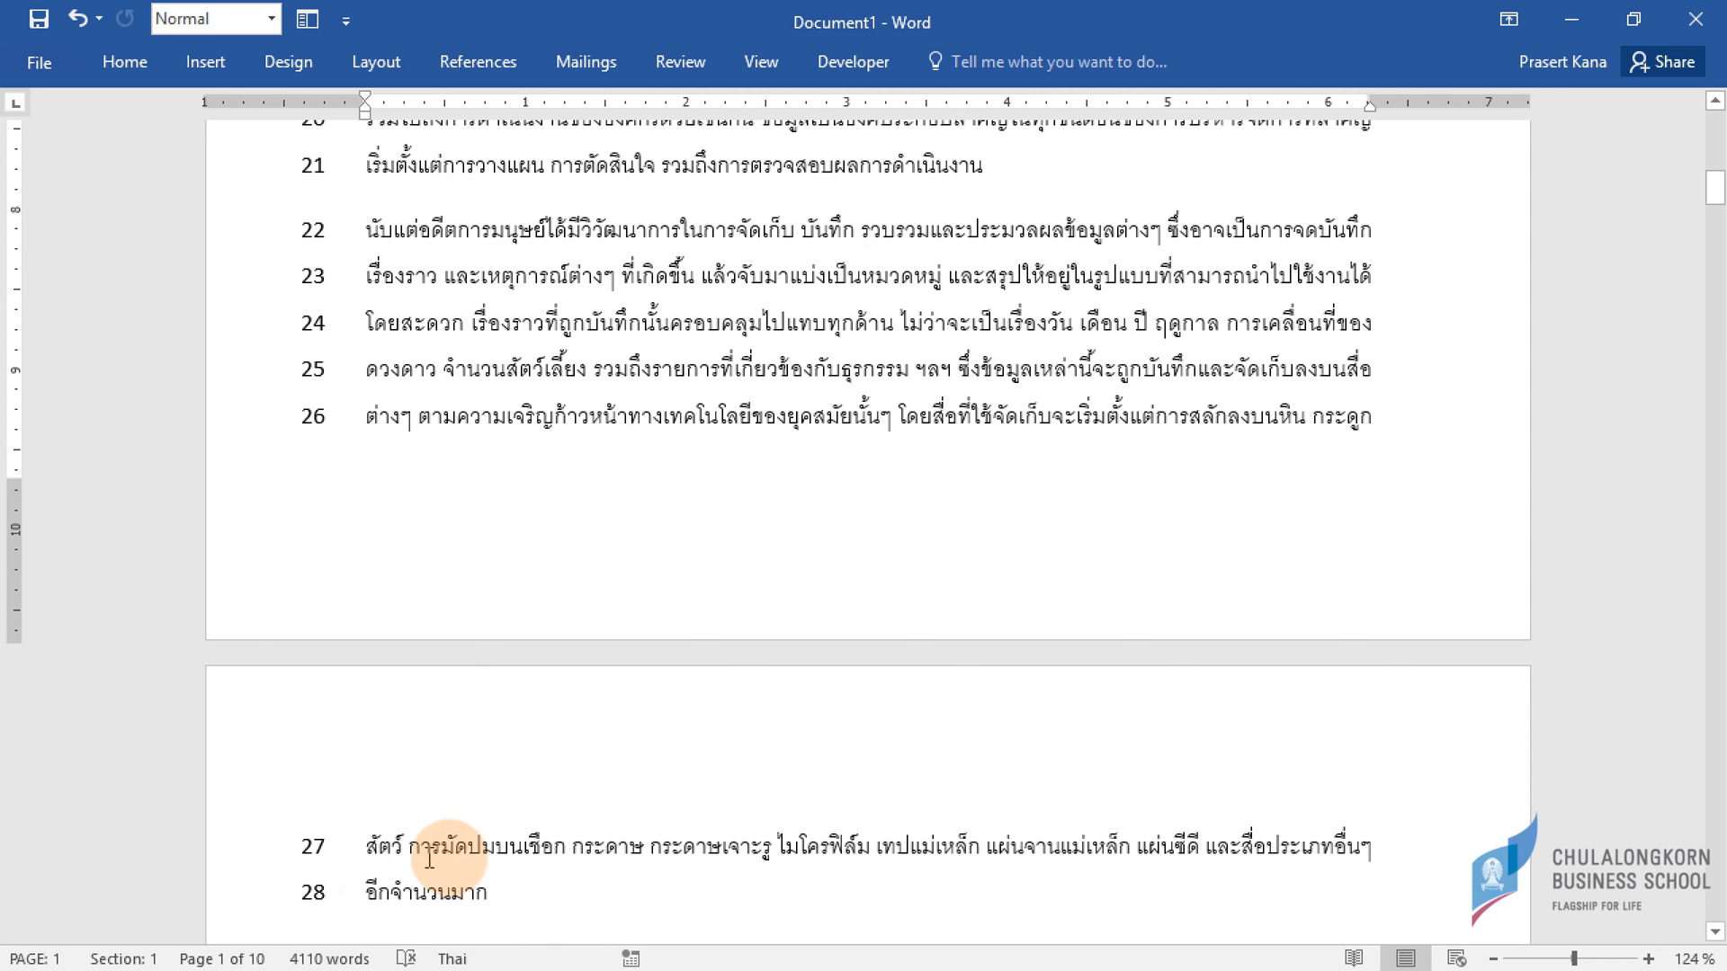
scroll(512, 544, "up", 1)
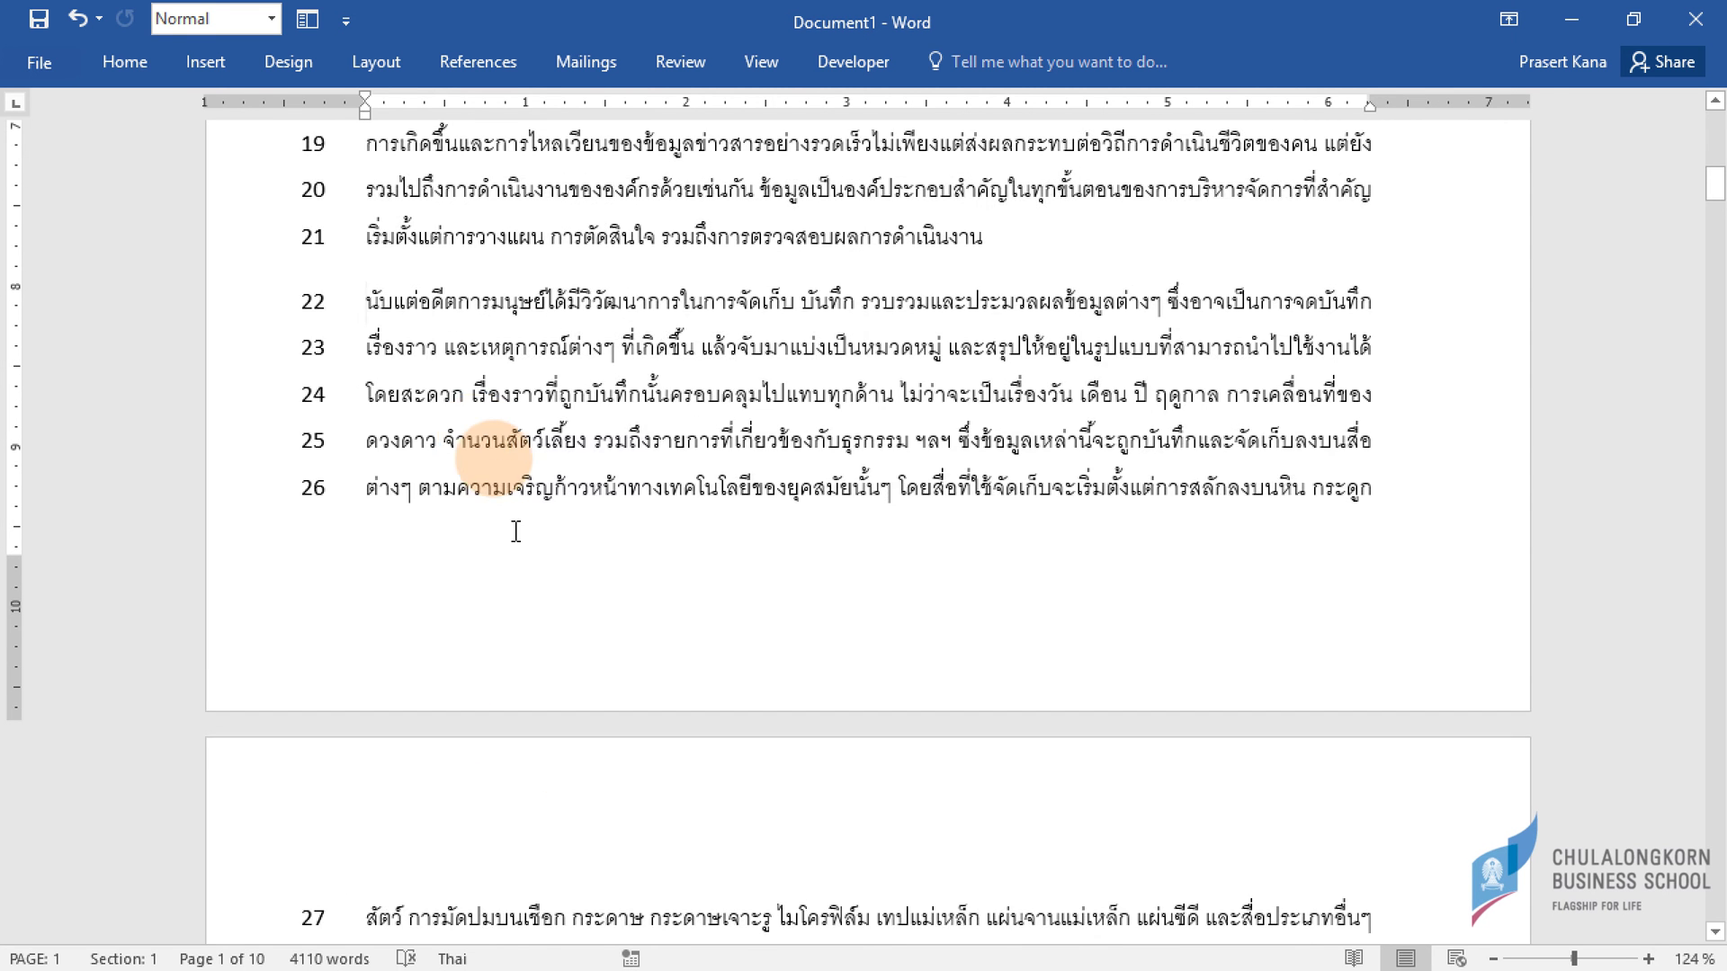
scroll(476, 845, "down", 1)
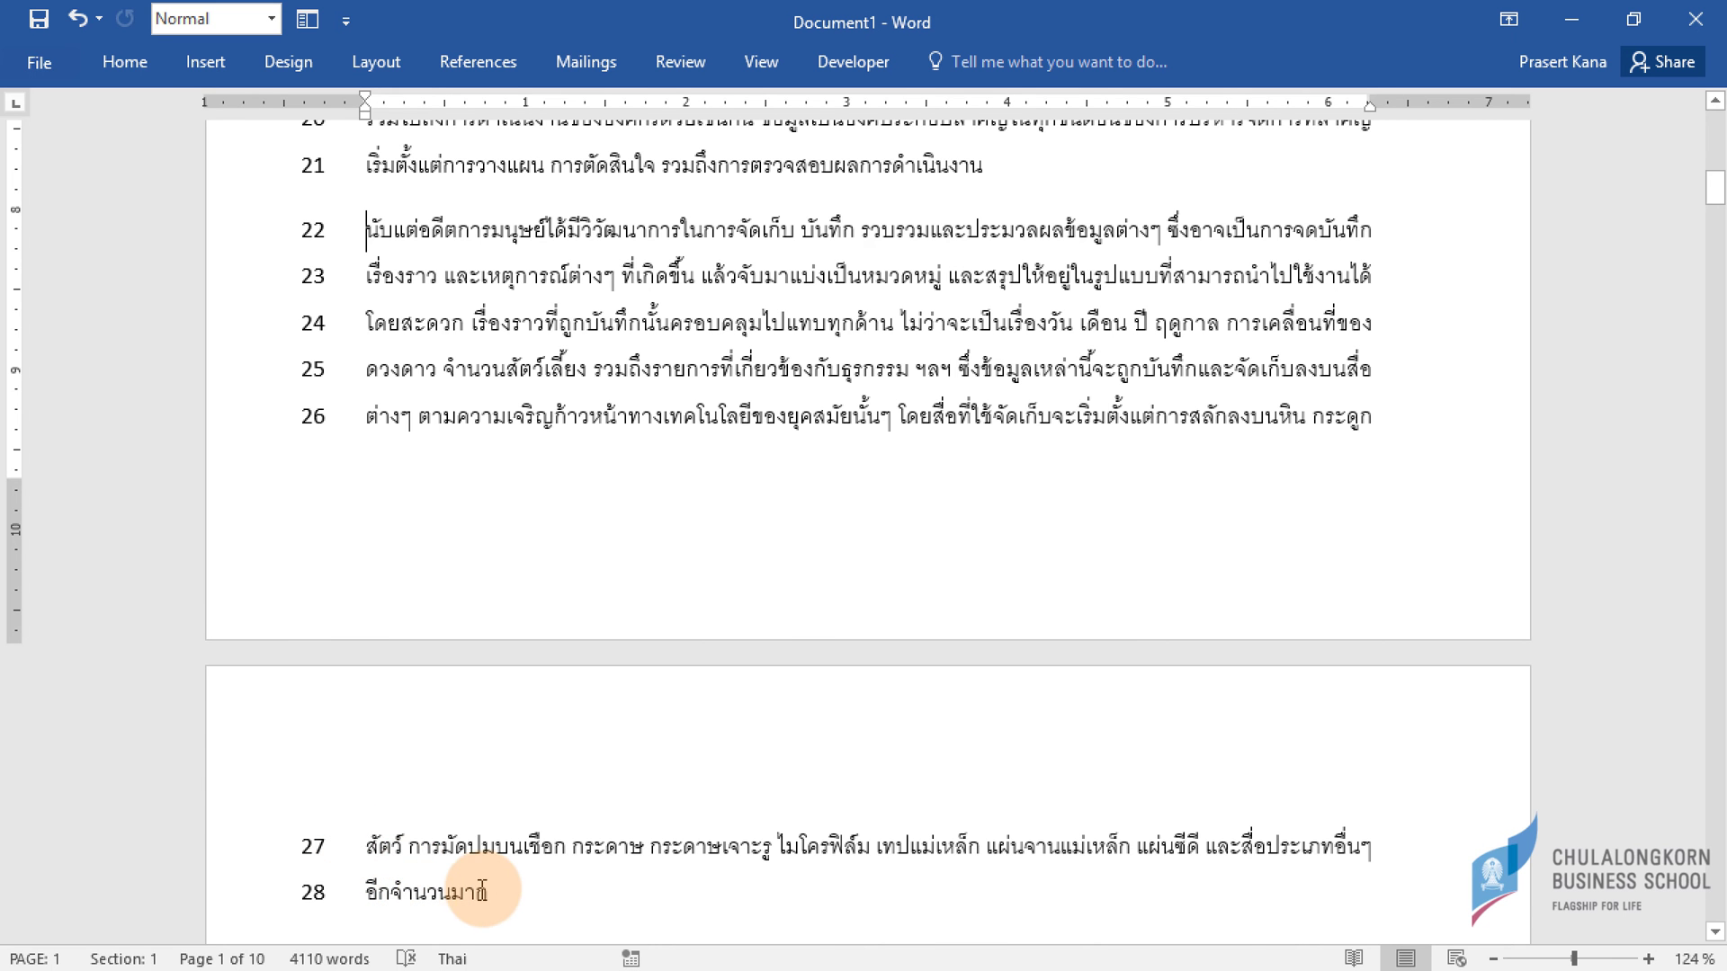
scroll(492, 890, "up", 1)
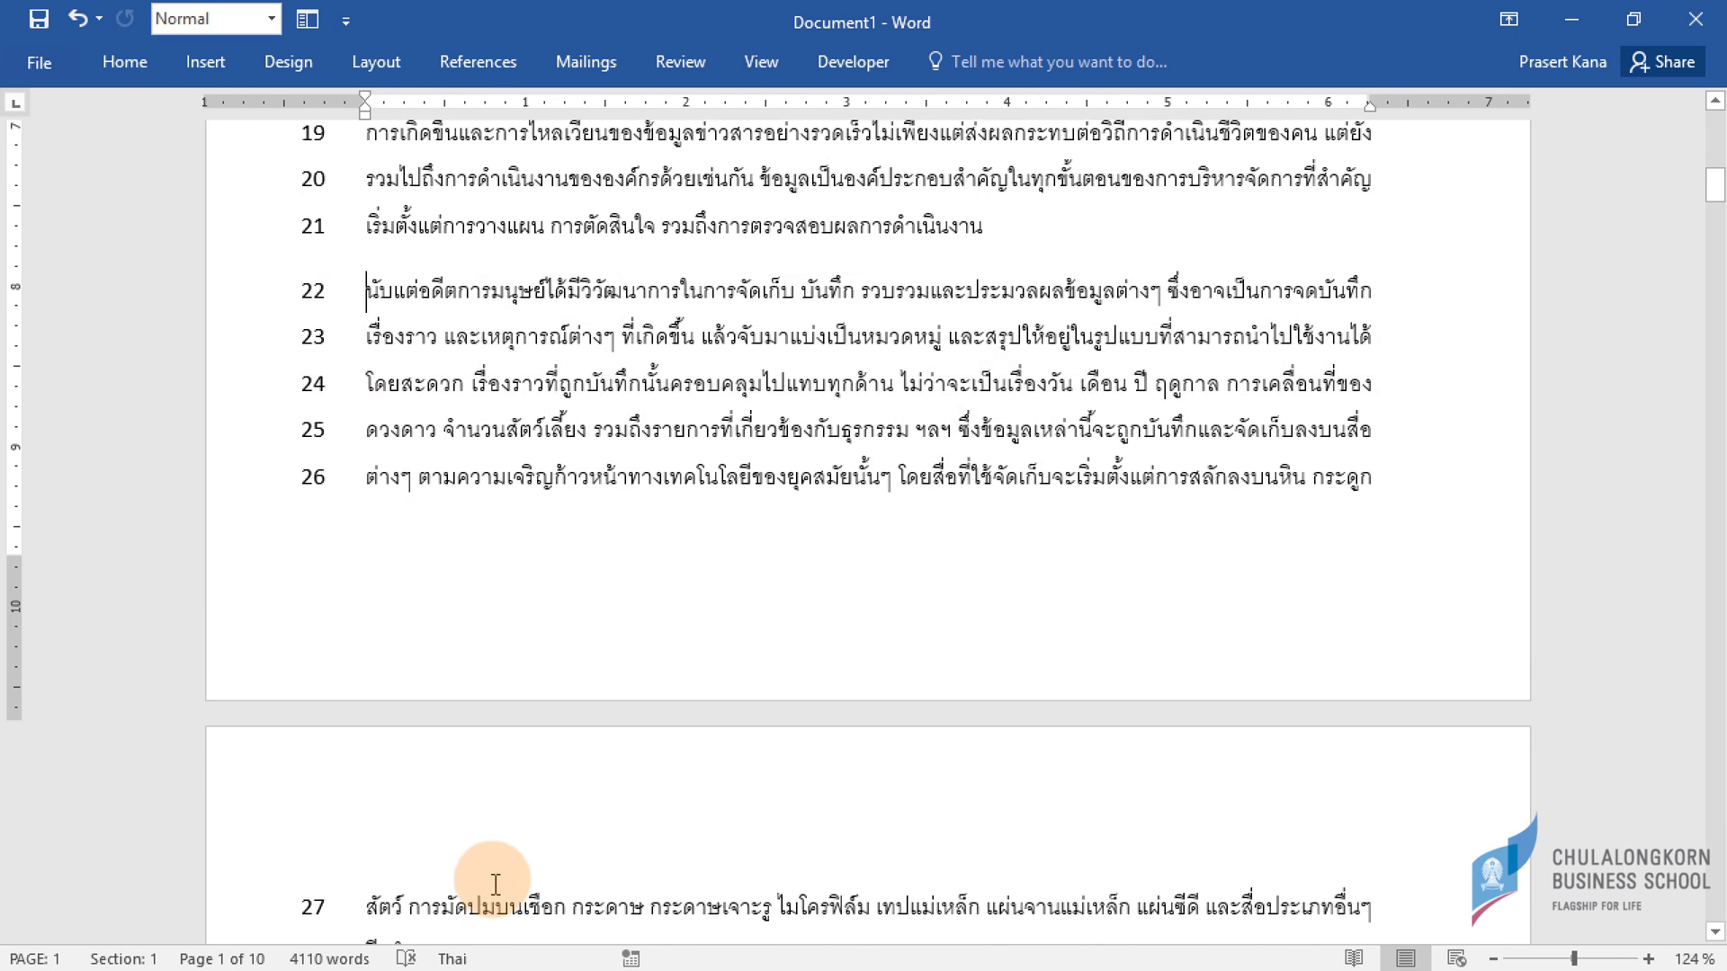
Delete the text of line 21, leaving line 27 as a widow atop page 2.
left_click(268, 250)
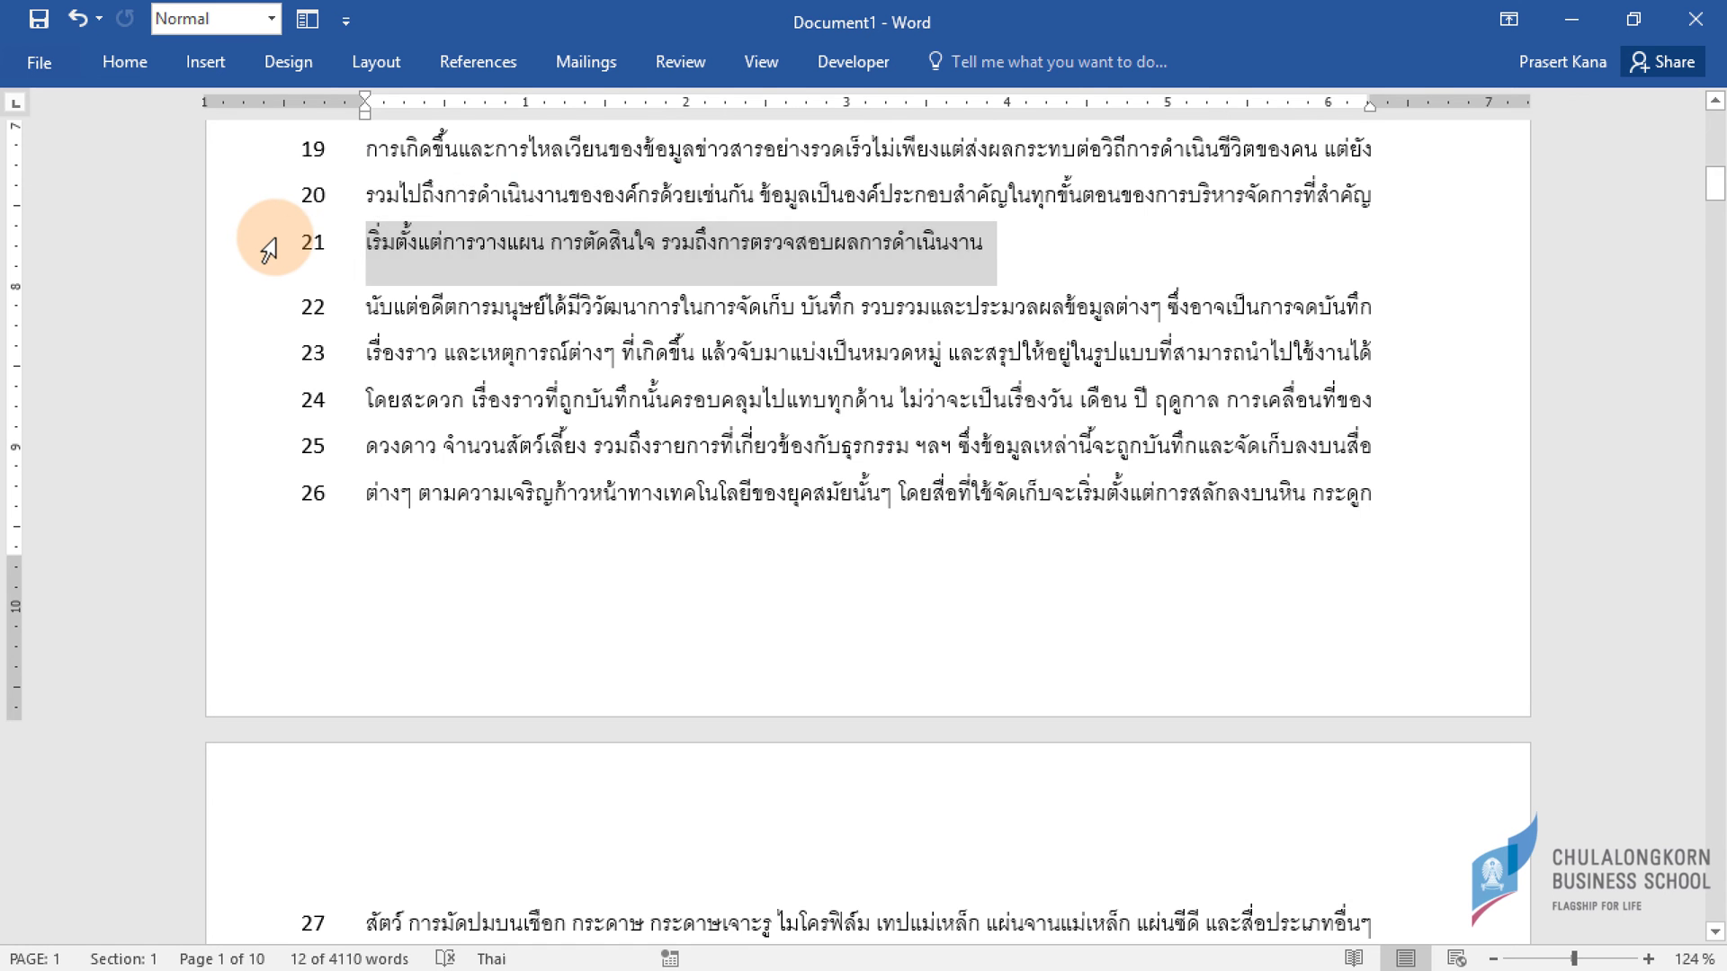
key("Delete")
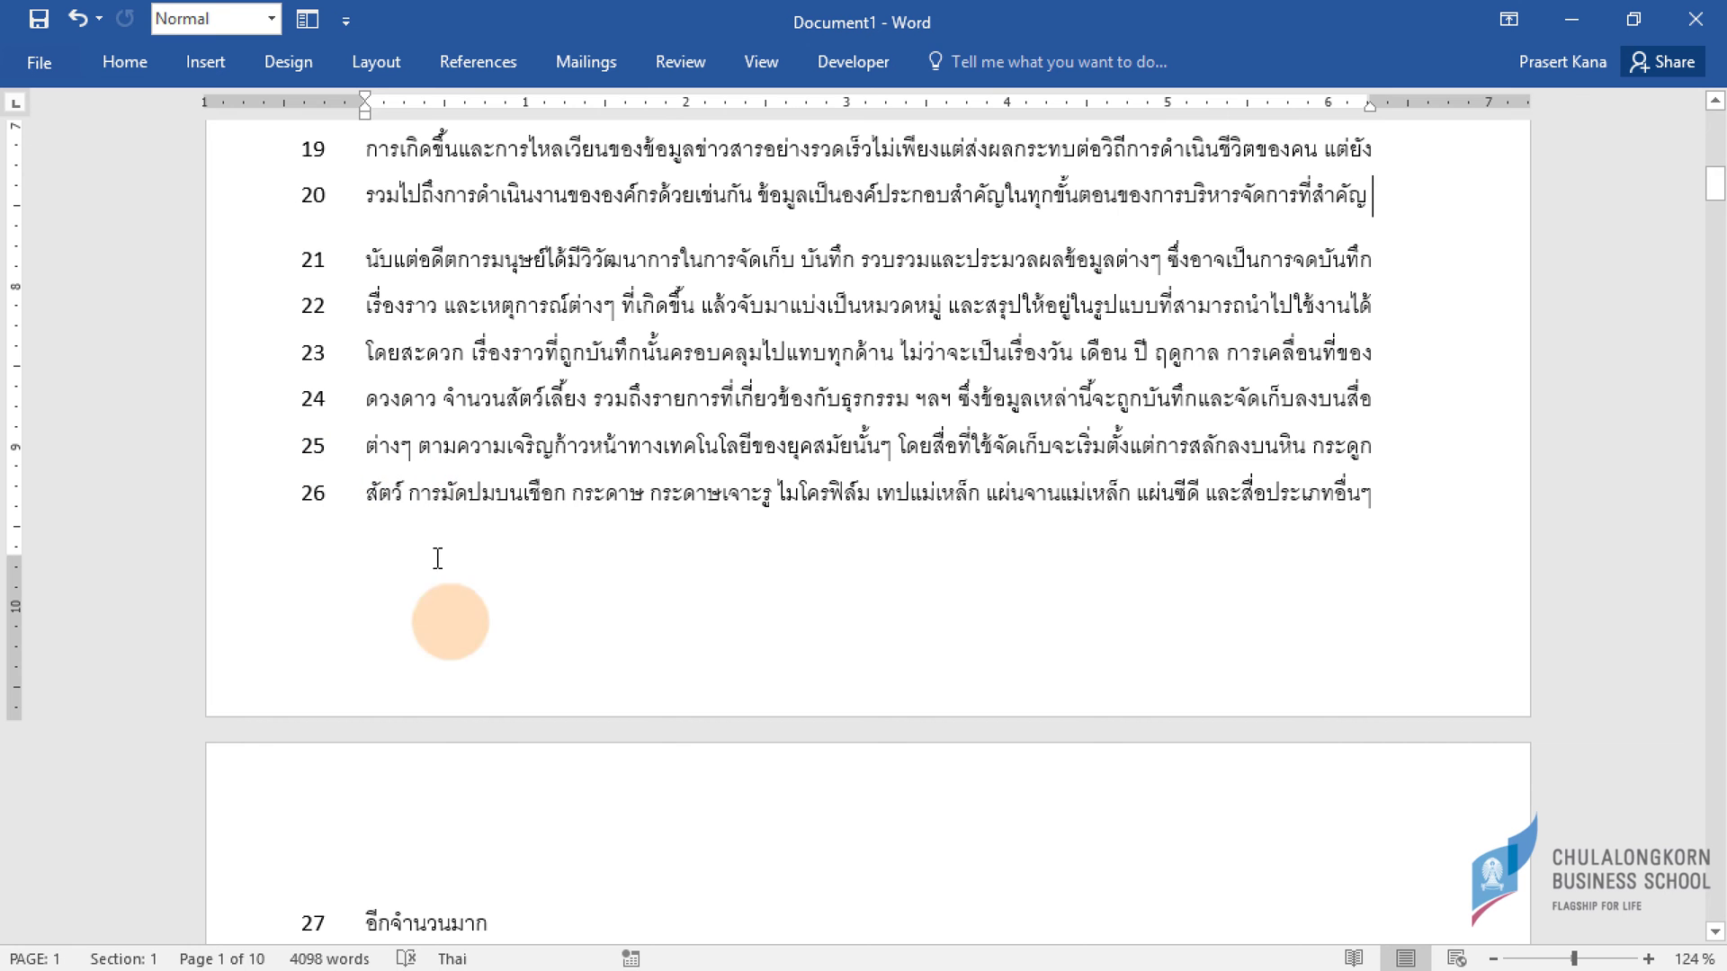
scroll(459, 864, "down", 3)
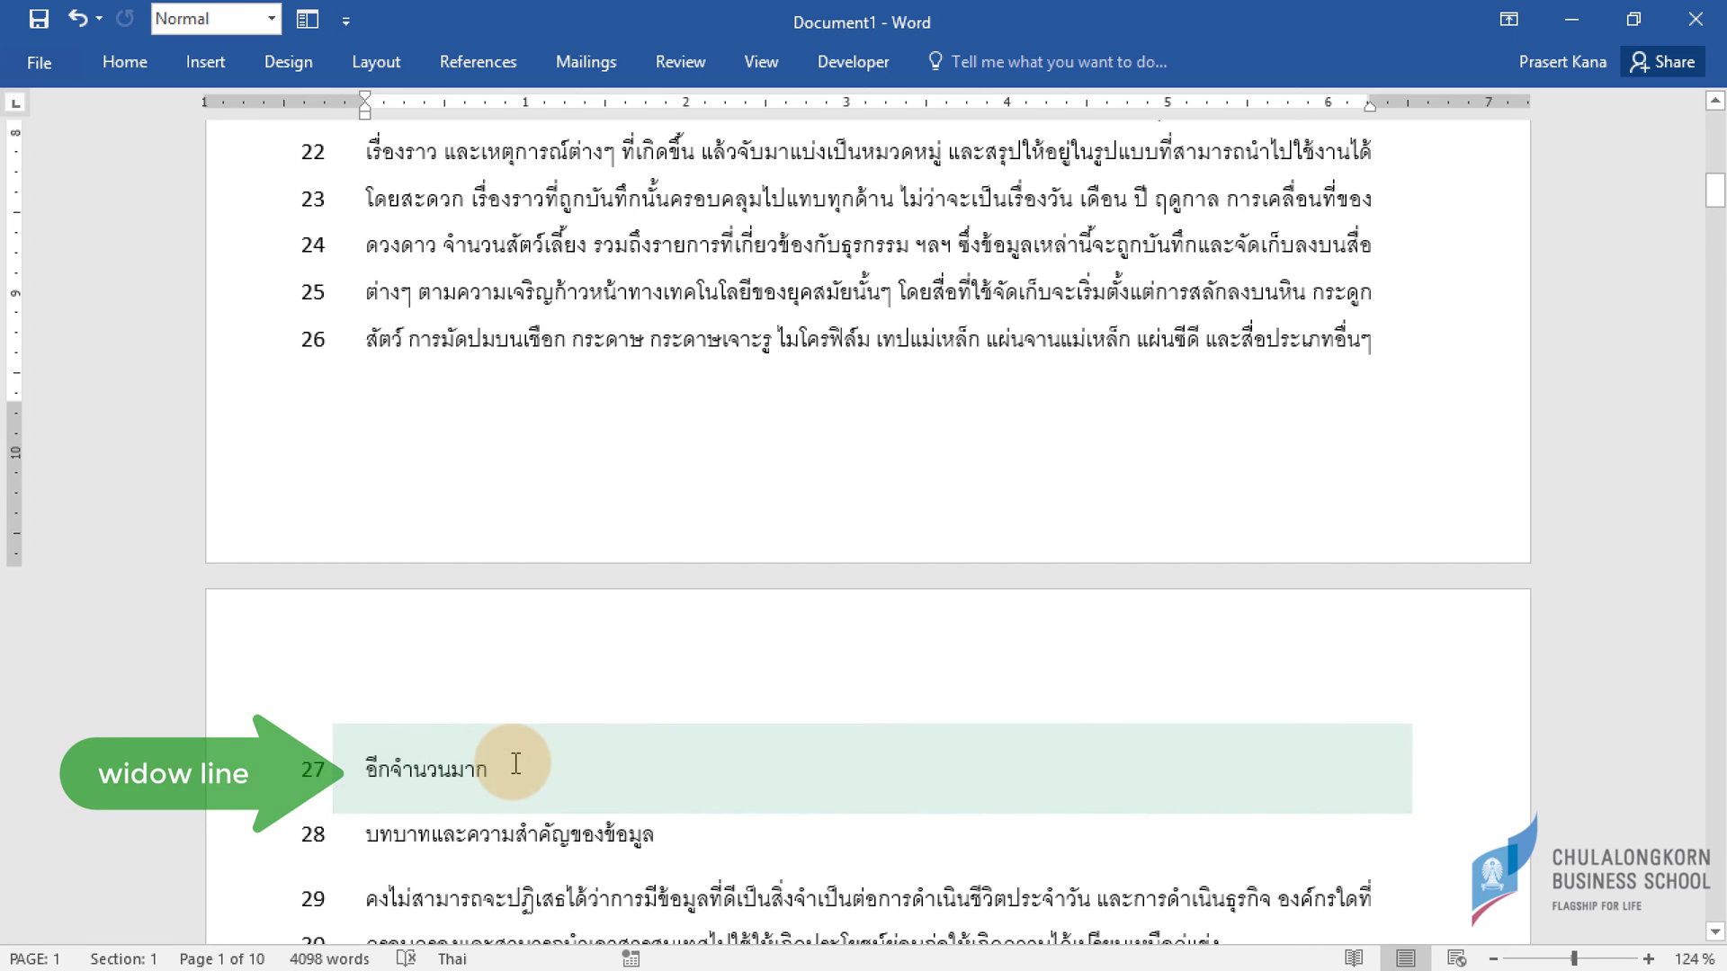
Pin the Home ribbon open and put the insertion point in line 24 of the paragraph.
scroll(508, 759, "up", 1)
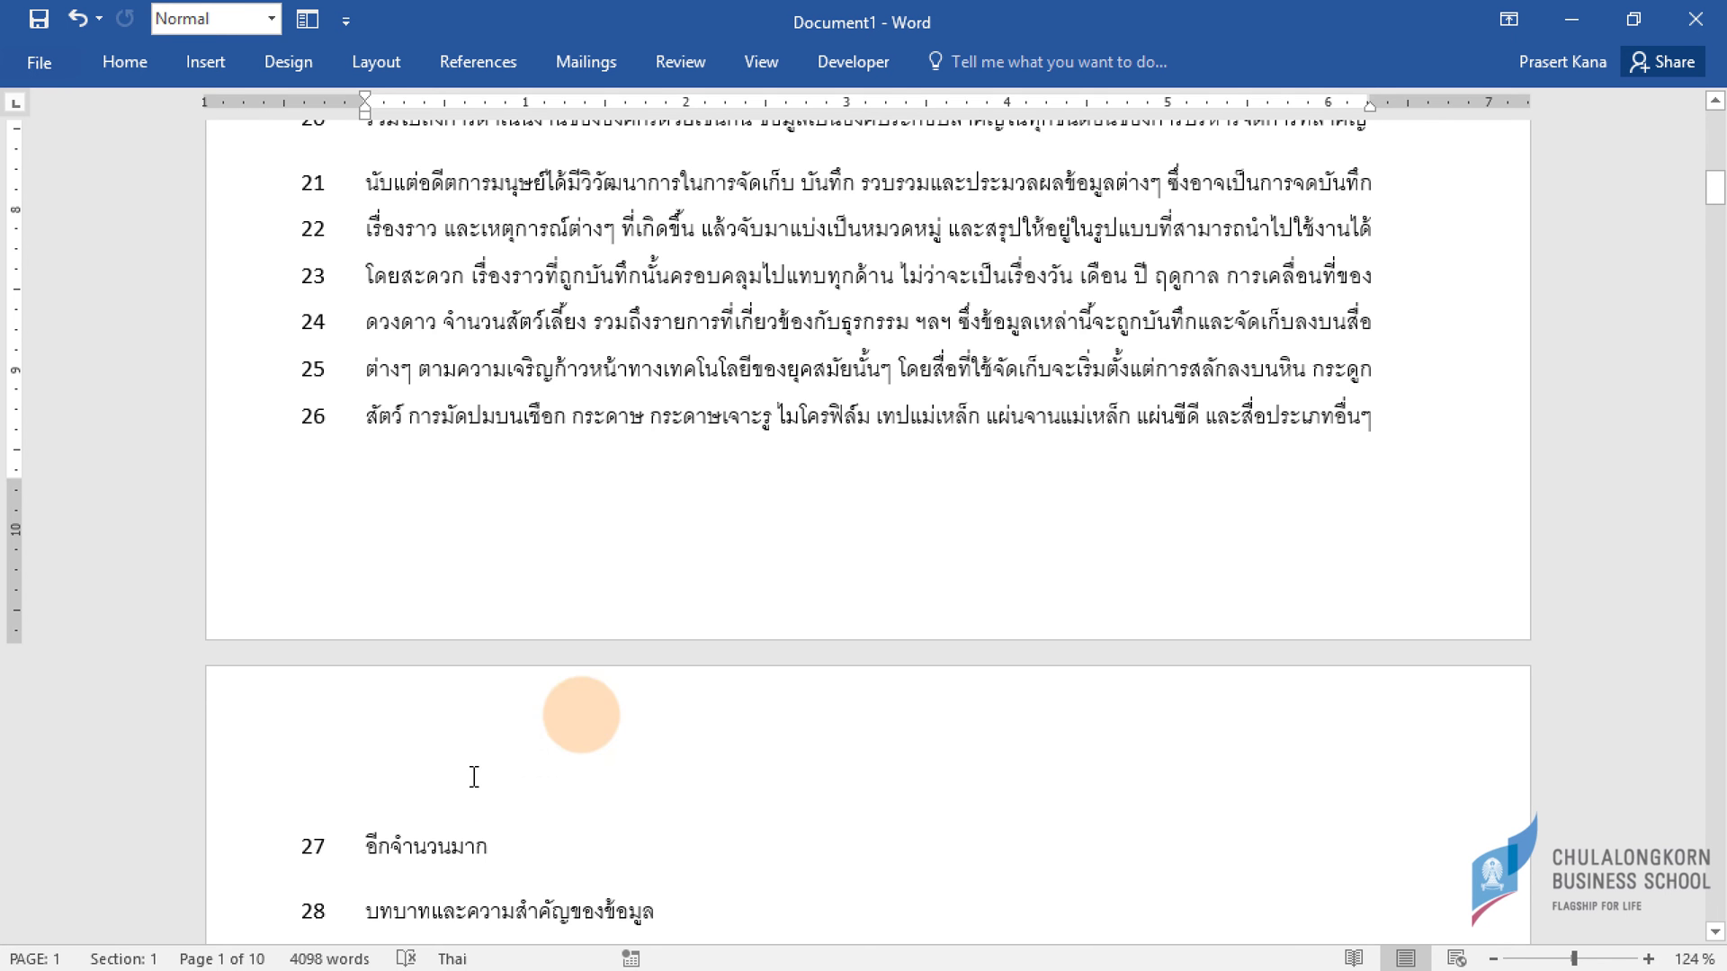
scroll(531, 491, "down", 3)
scroll(532, 490, "up", 3)
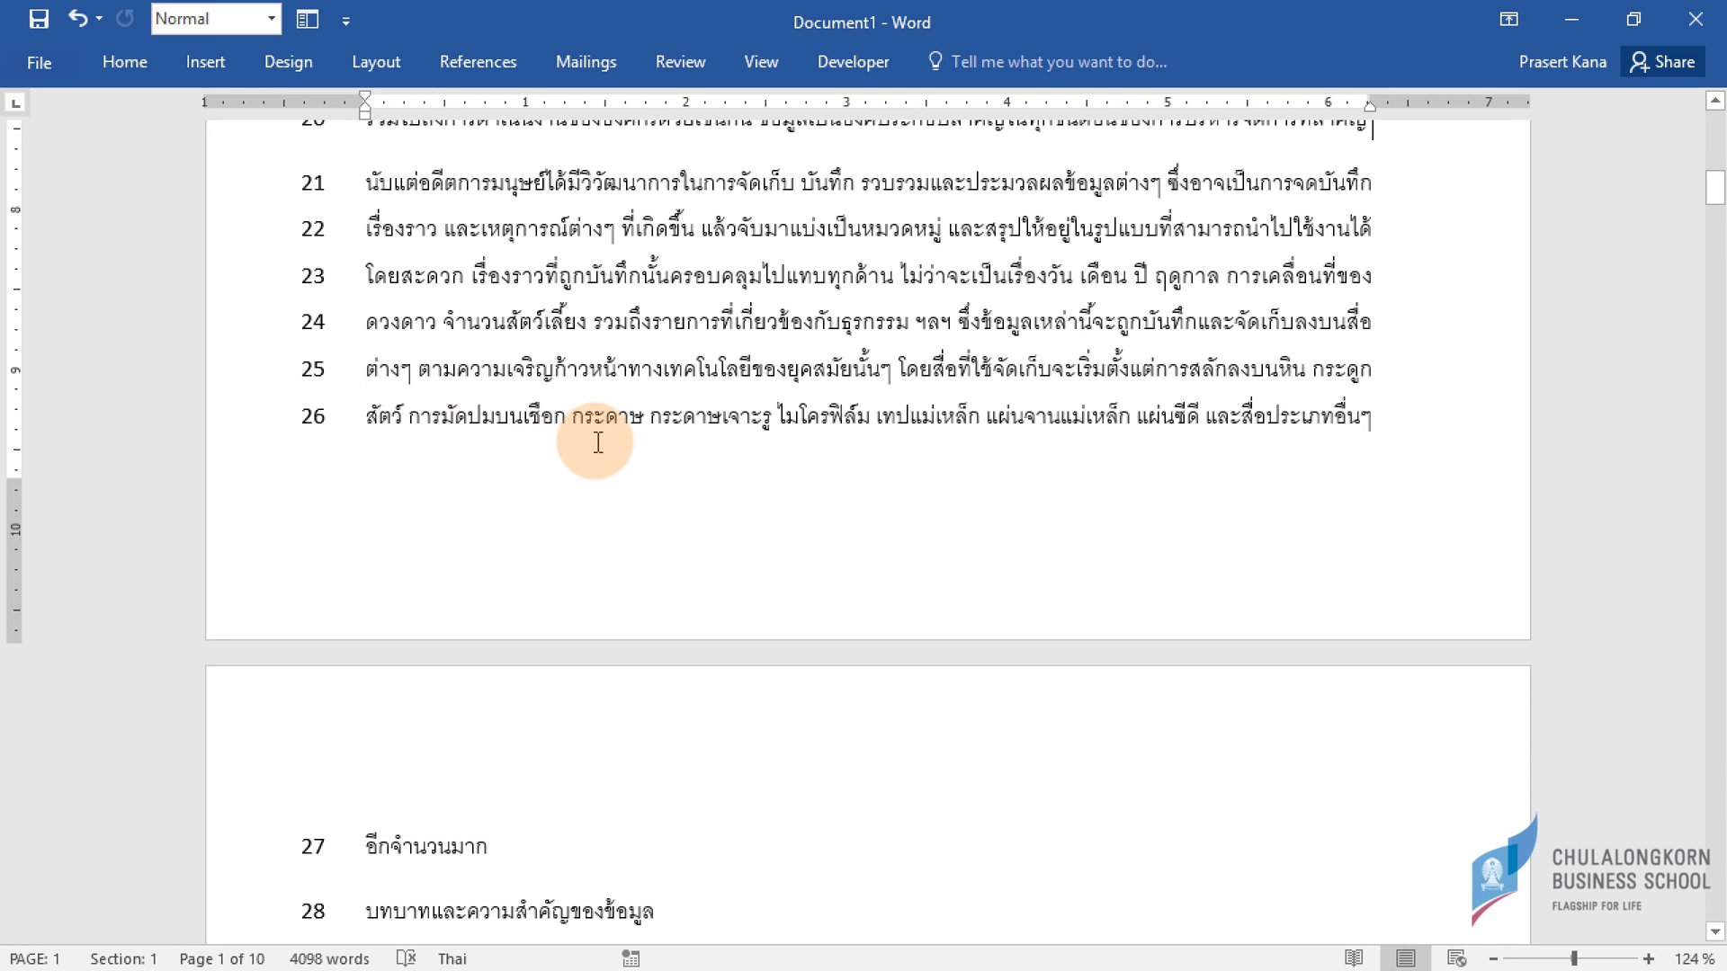
left_click(527, 229)
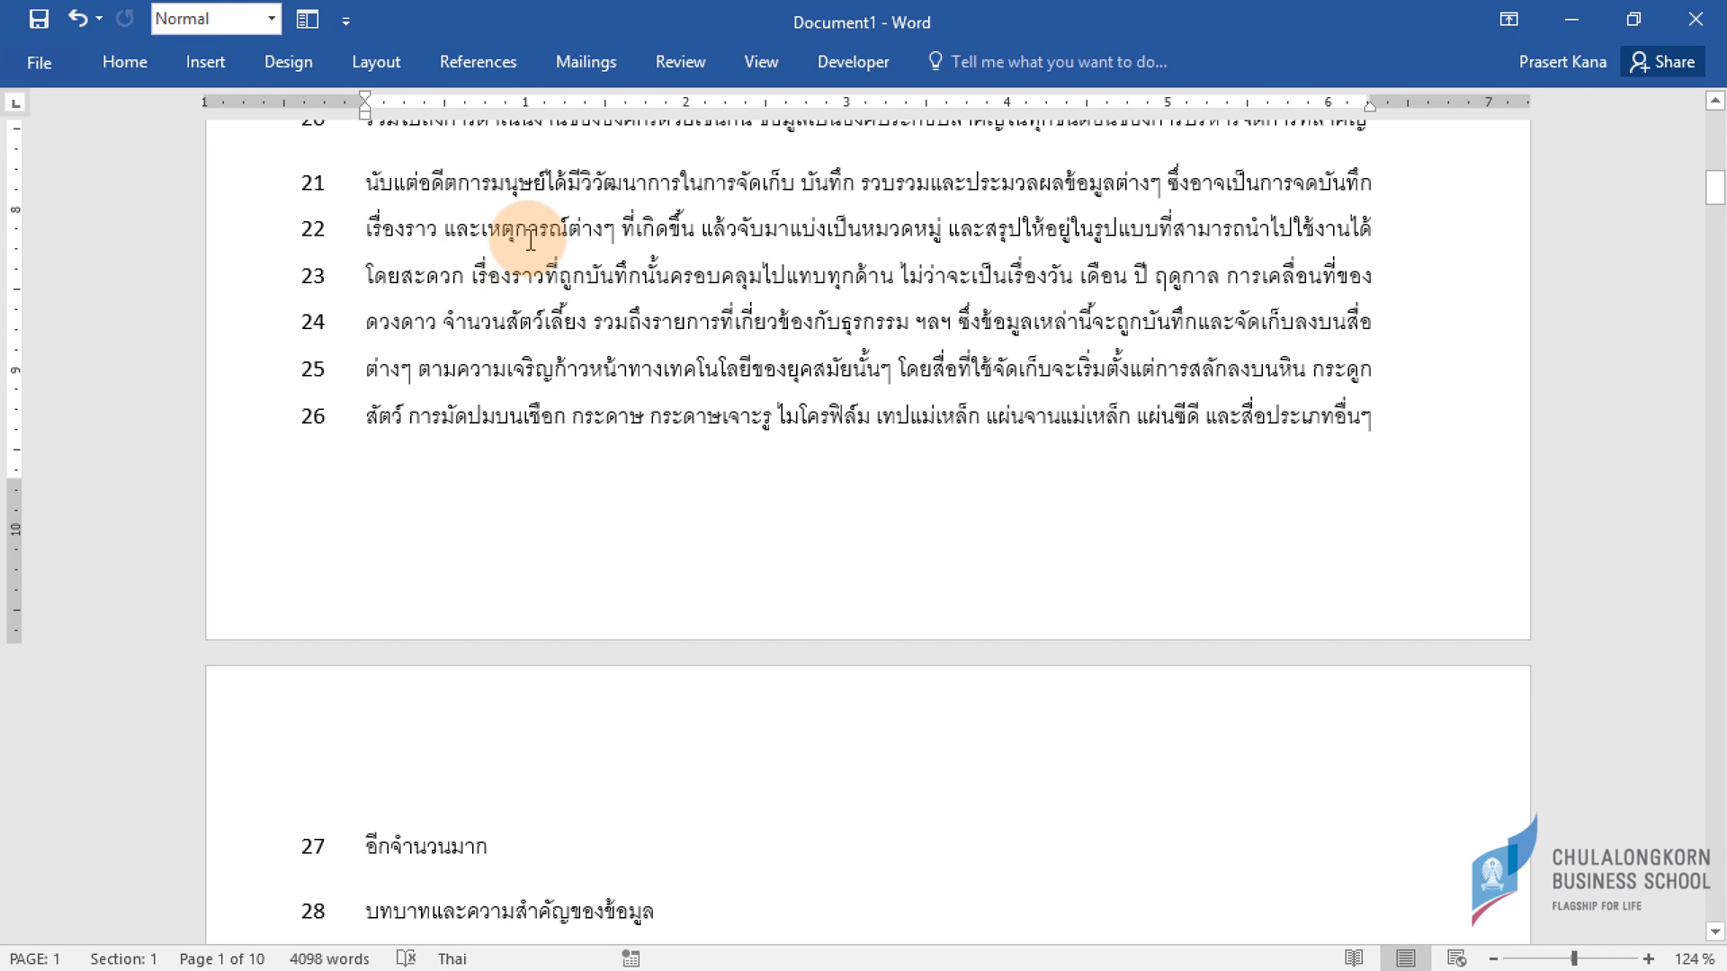
left_click(110, 58)
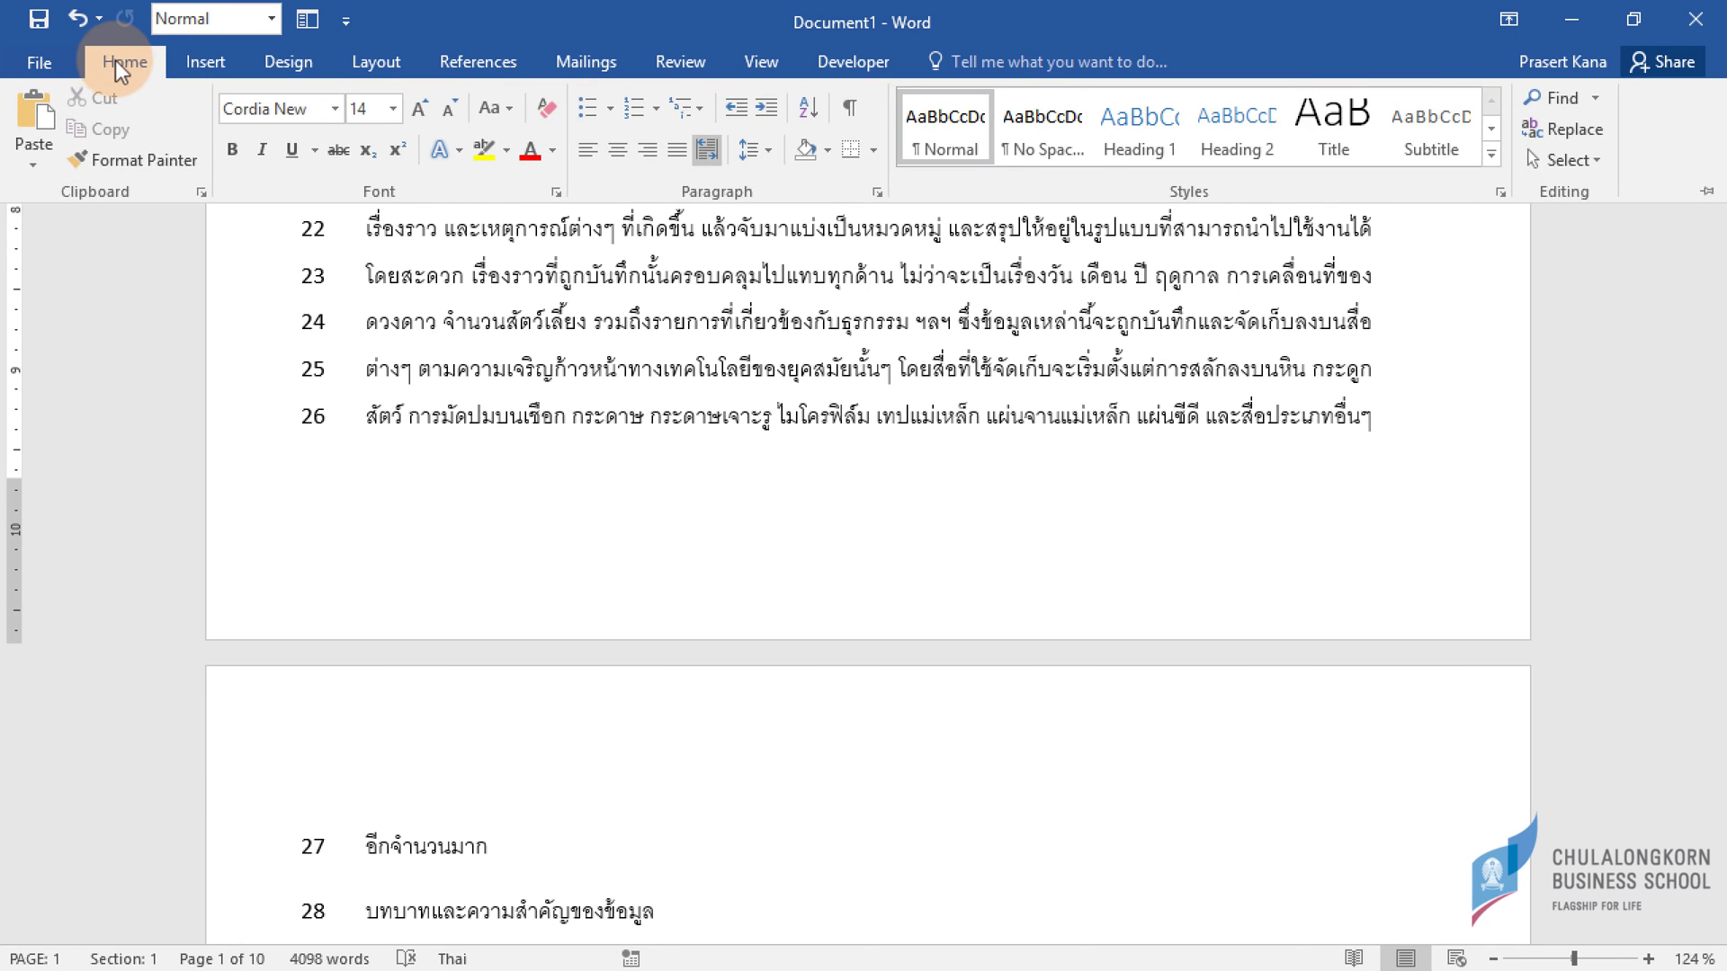
double_click(116, 61)
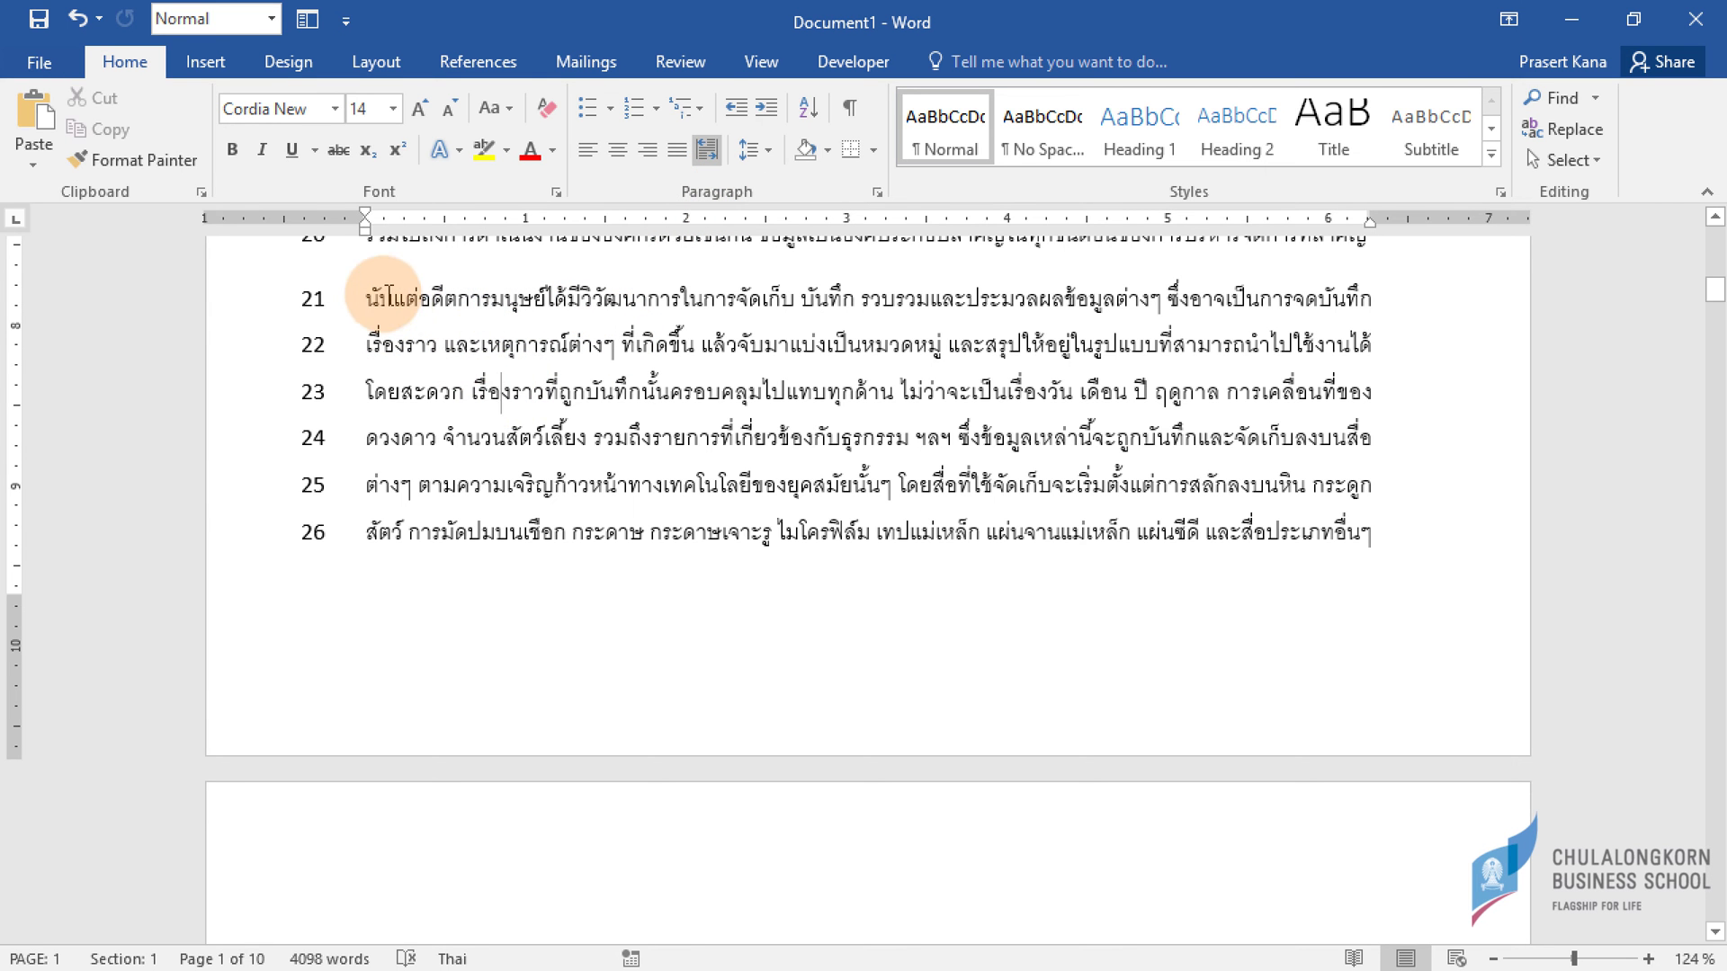
left_click(523, 392)
left_click(629, 454)
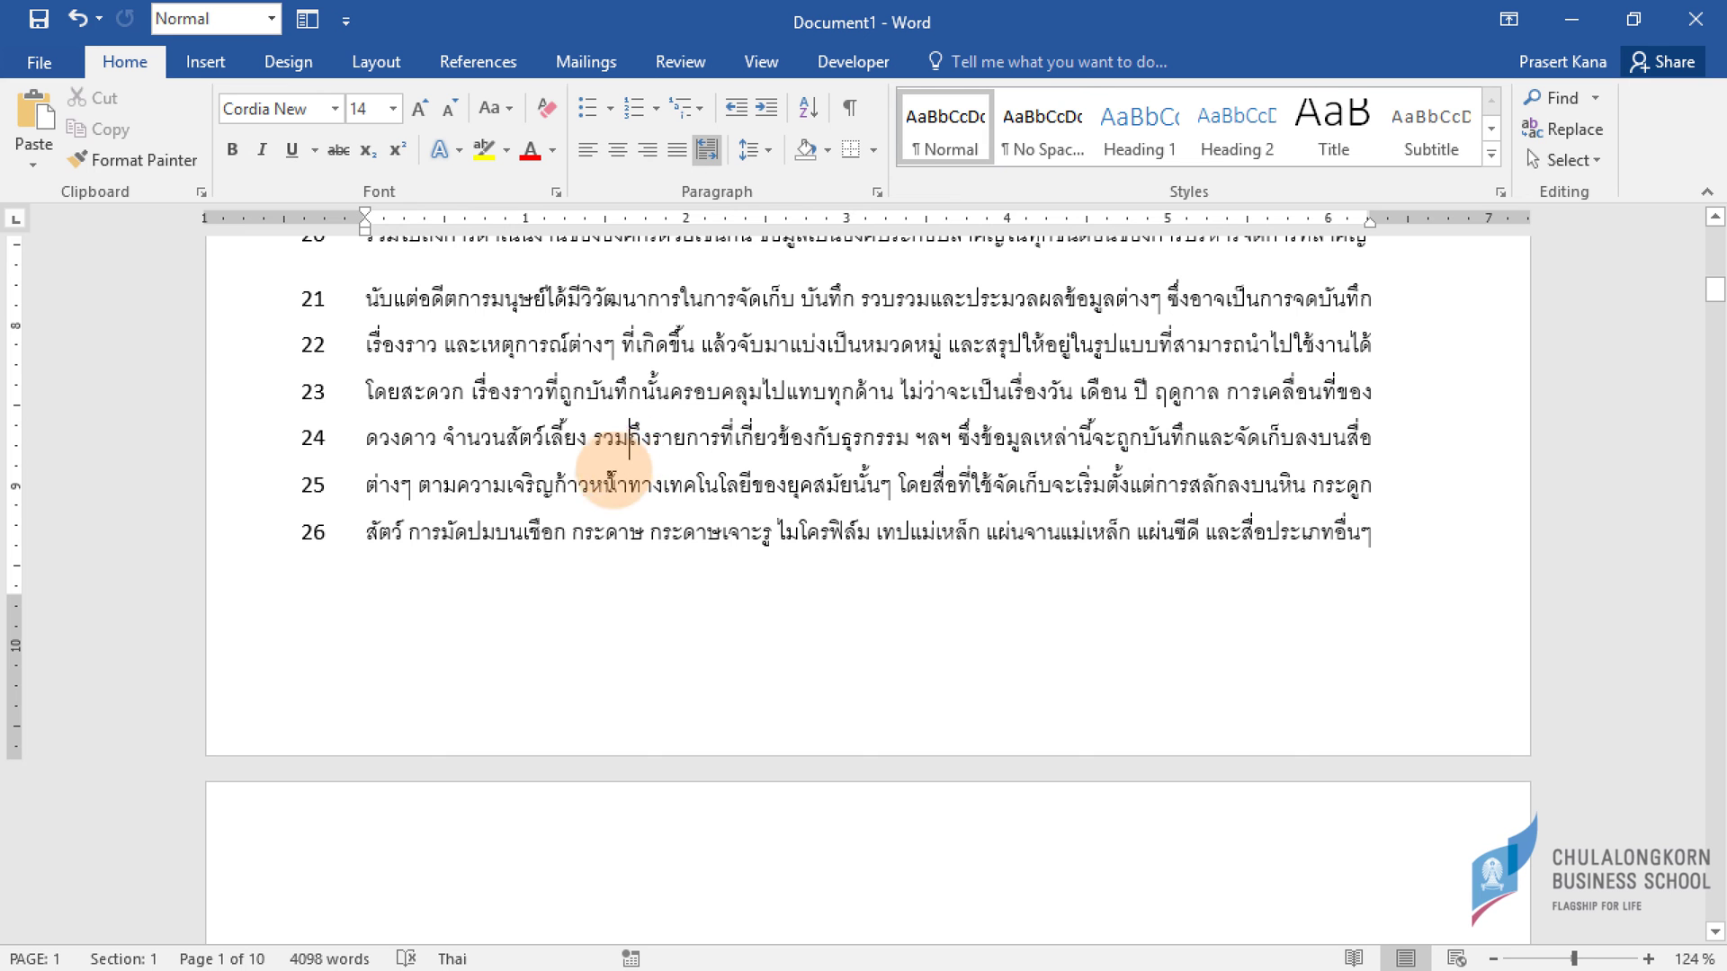
Enable Widow/Orphan control in the Paragraph dialog's Line and Page Breaks settings, moving line 26 to page 2.
left_click(876, 194)
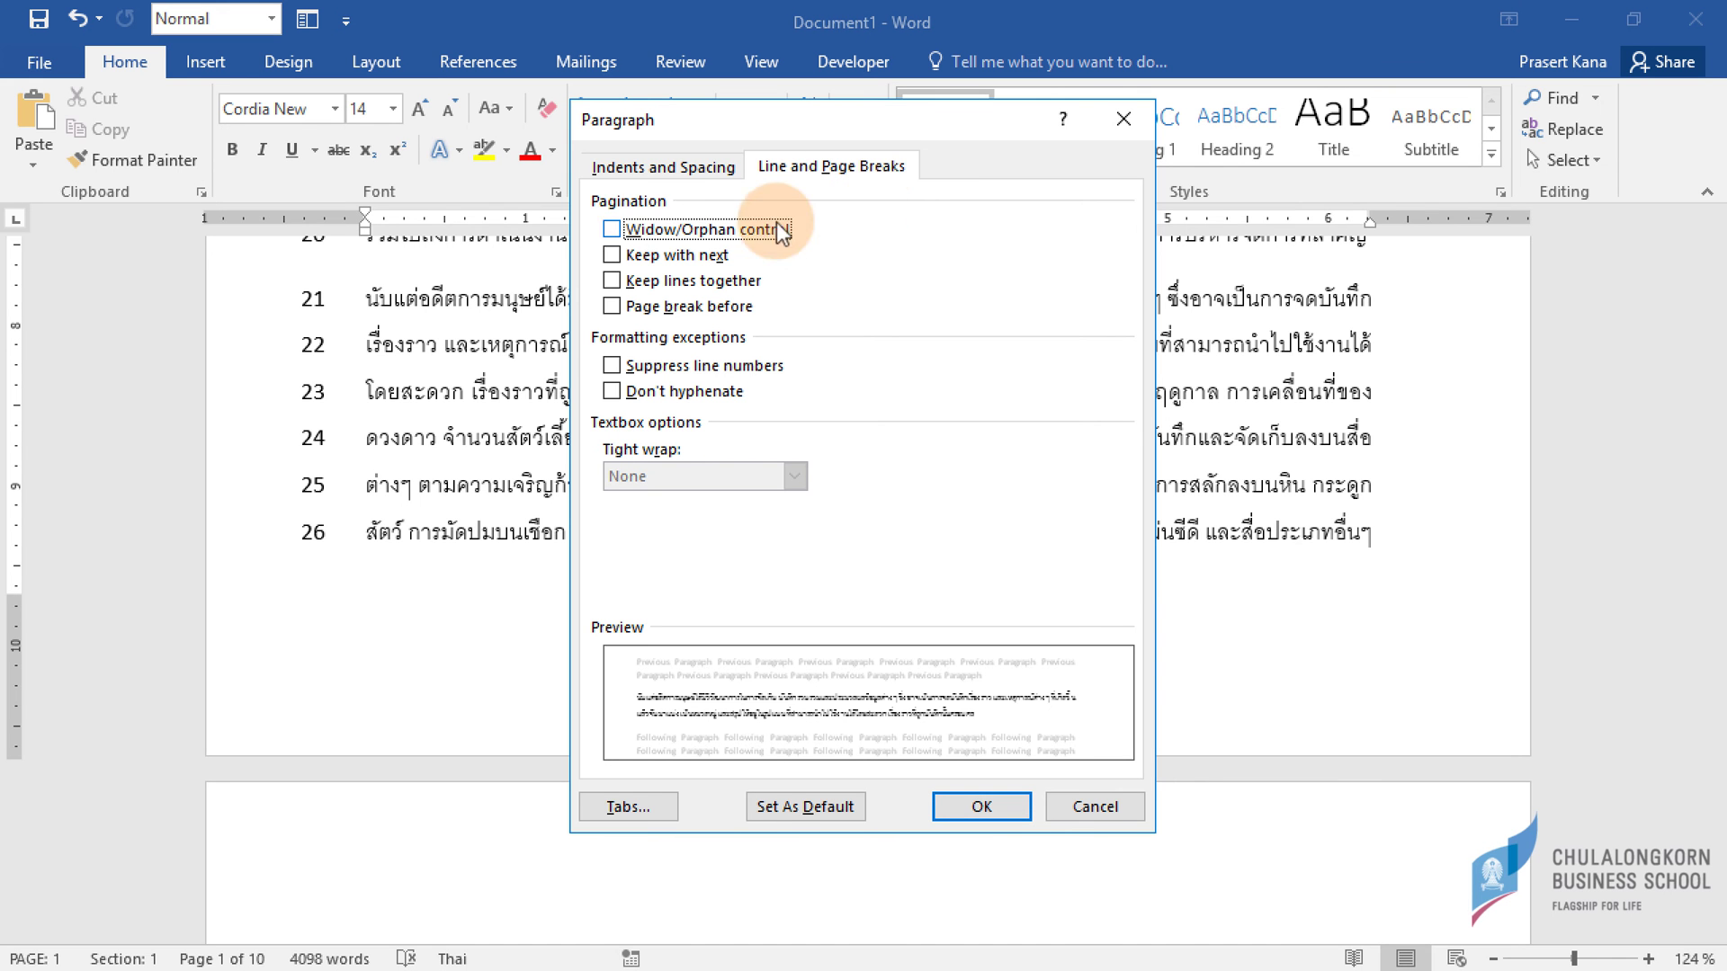
left_click(614, 231)
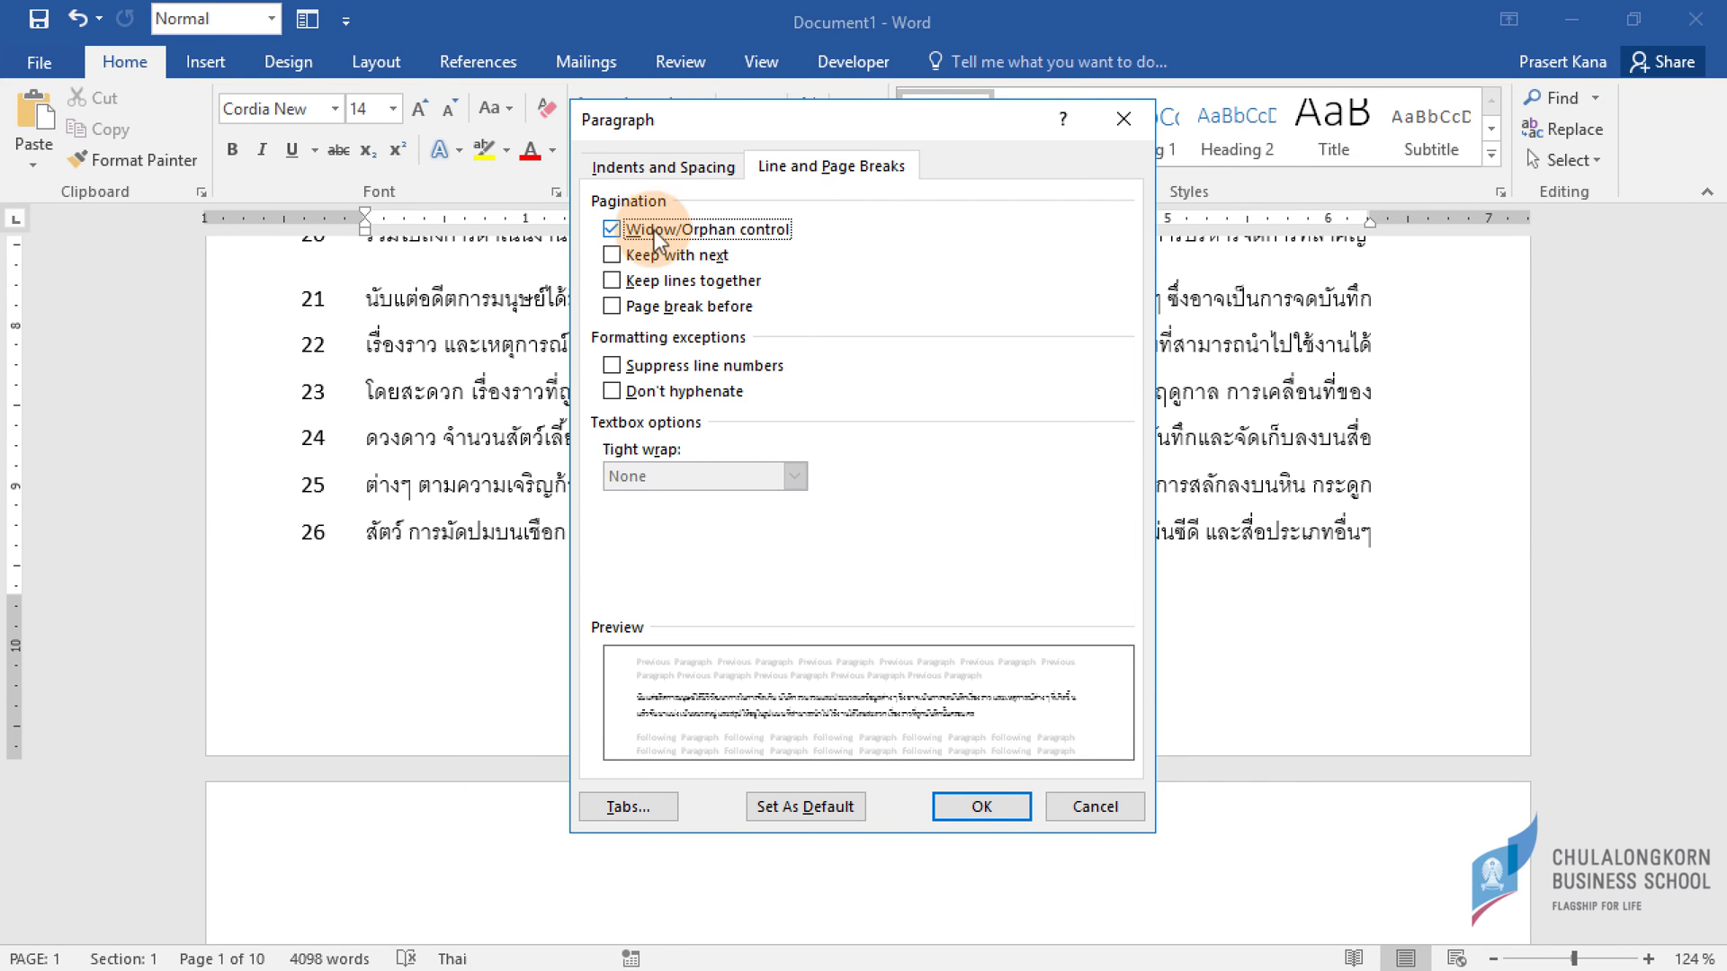
left_click(979, 806)
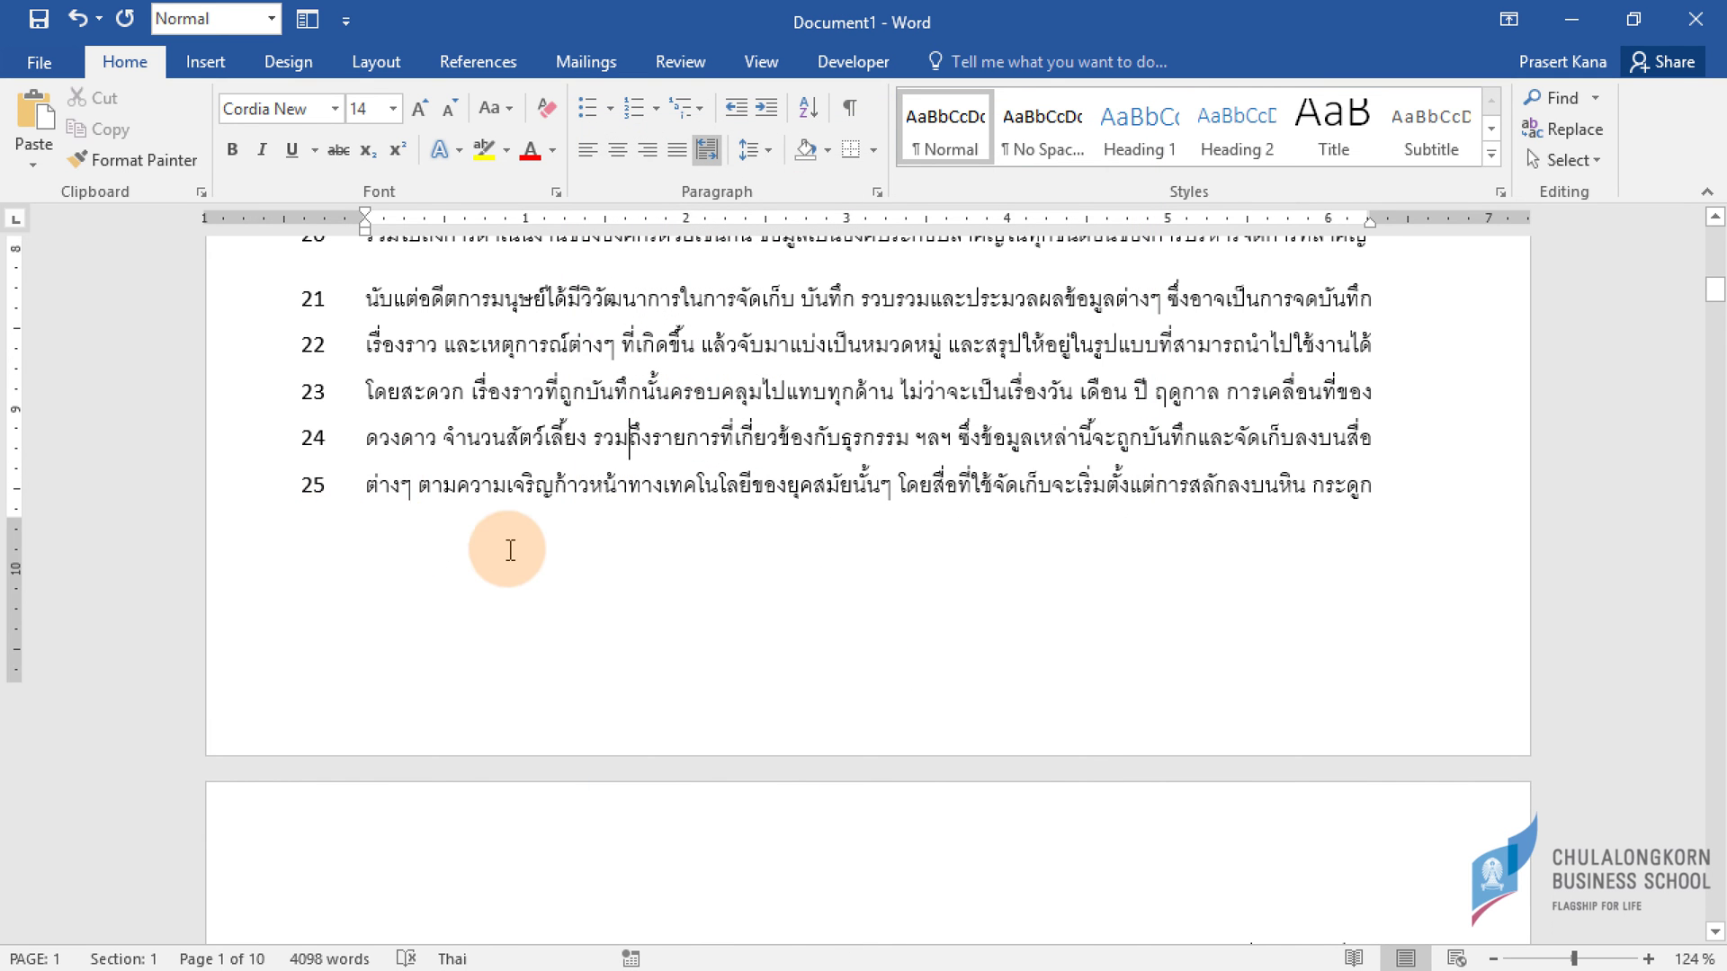
scroll(501, 547, "down", 2)
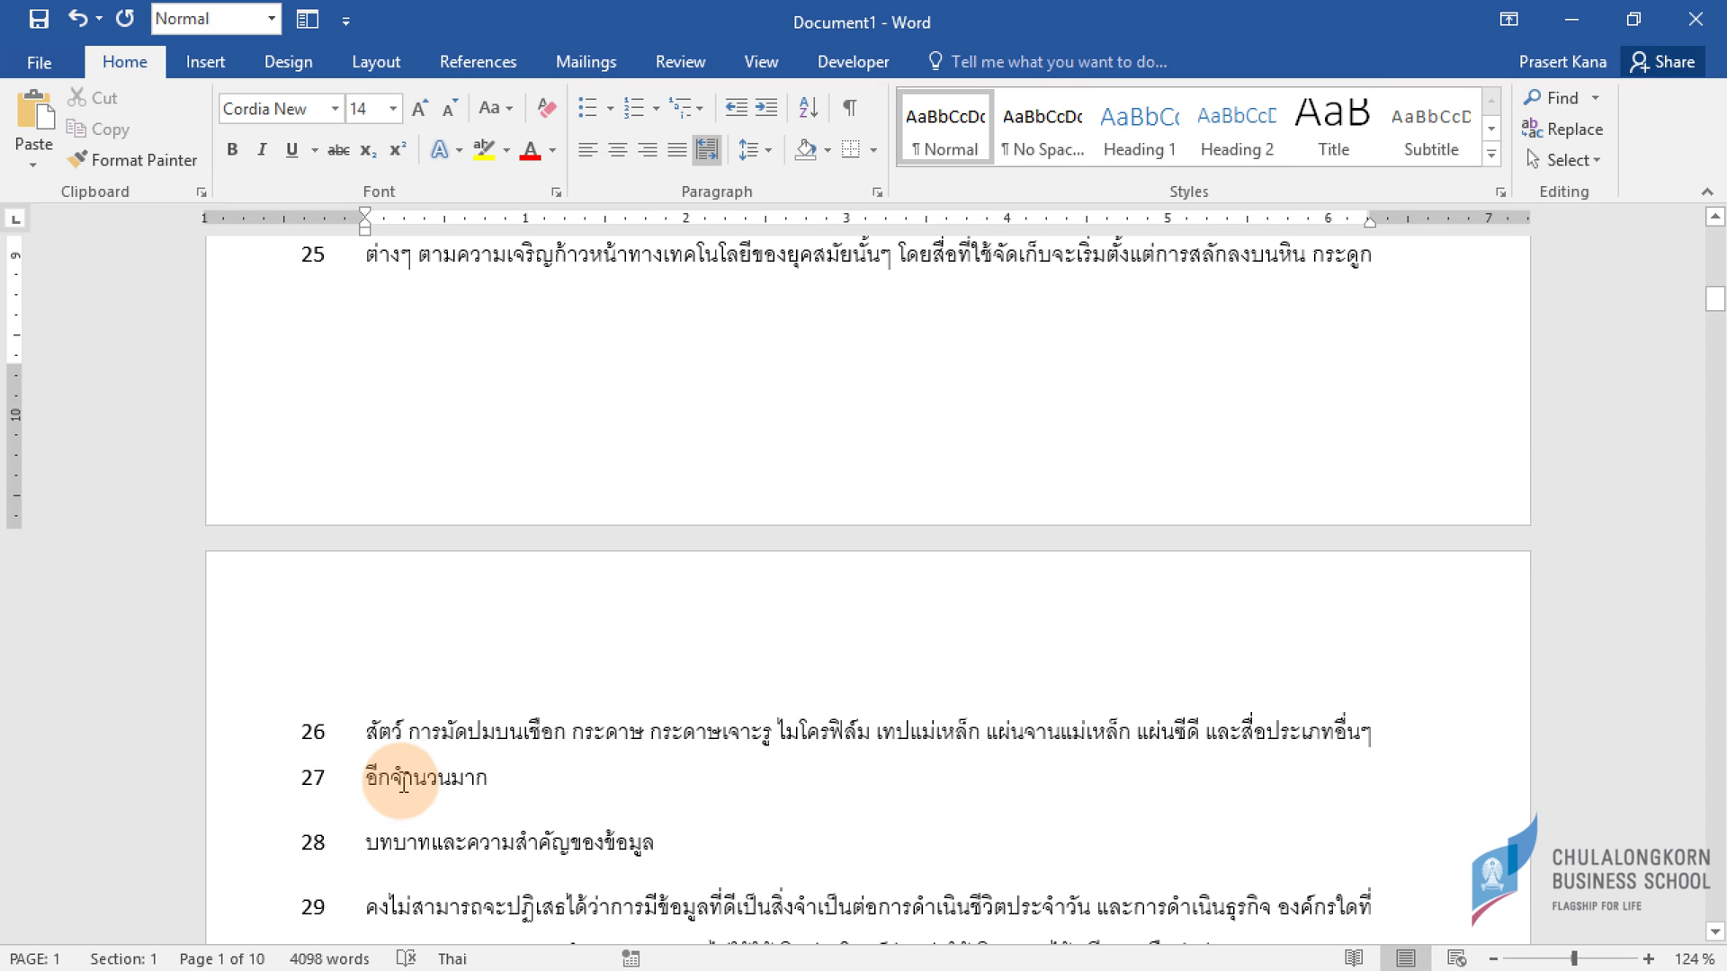
Collapse the ribbon to tab names and put the insertion point in line 22.
scroll(537, 751, "up", 1)
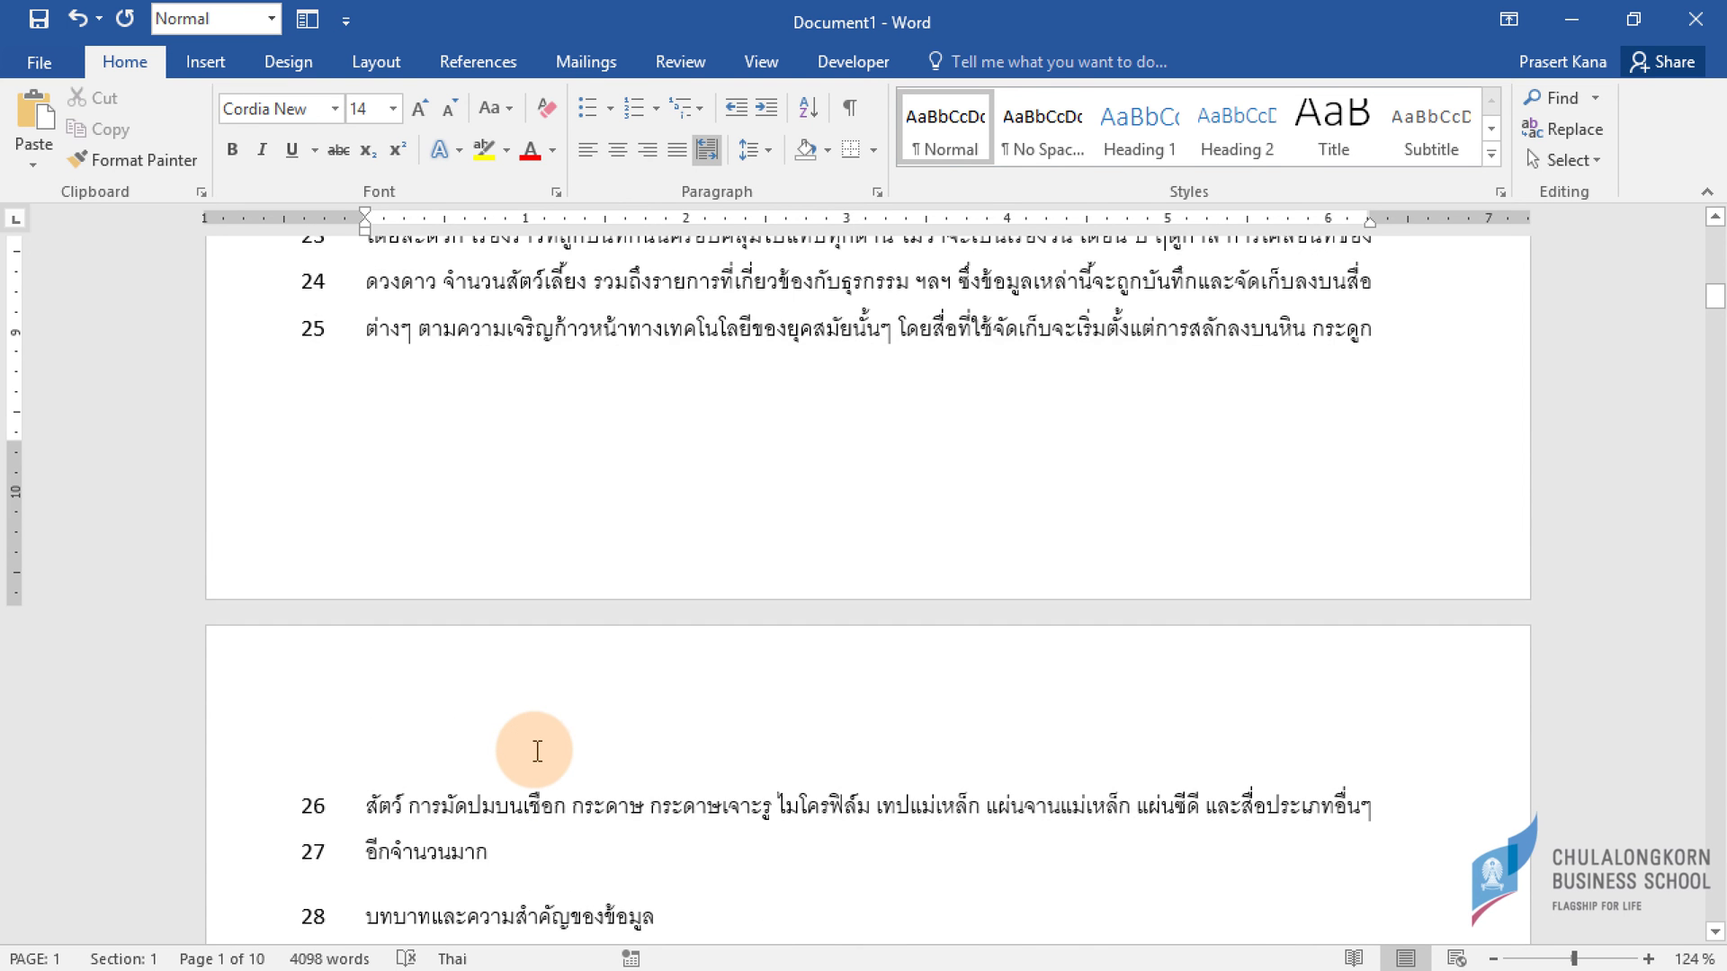
scroll(546, 724, "up", 1)
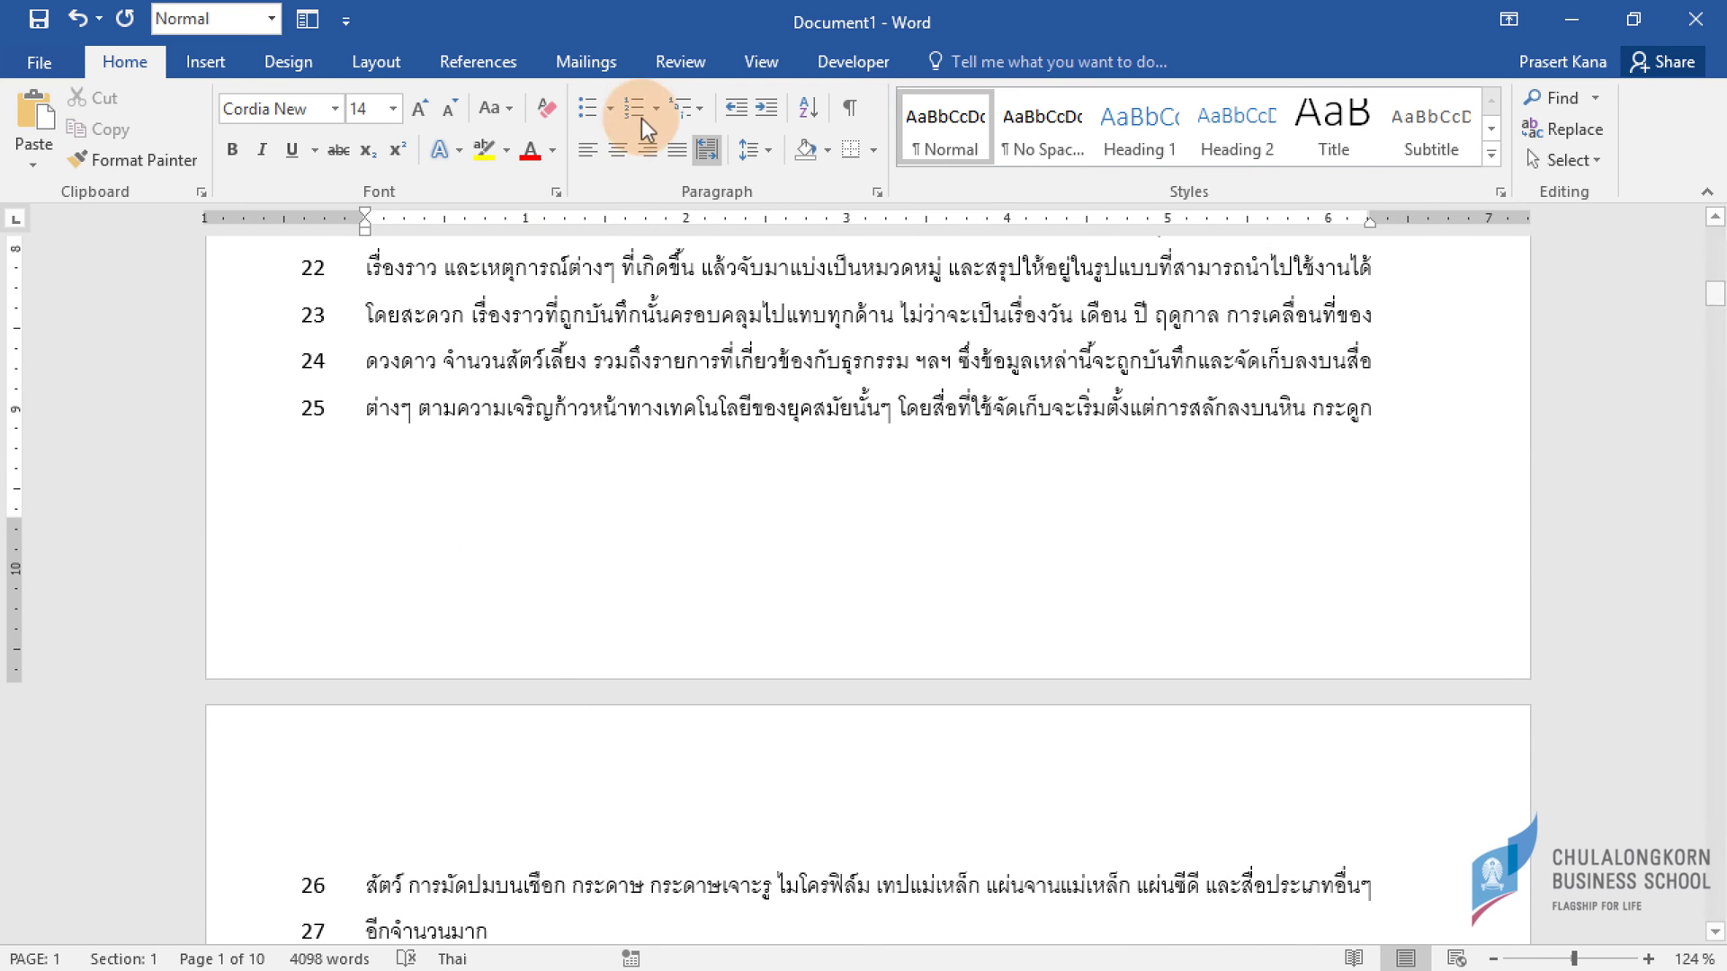
double_click(139, 63)
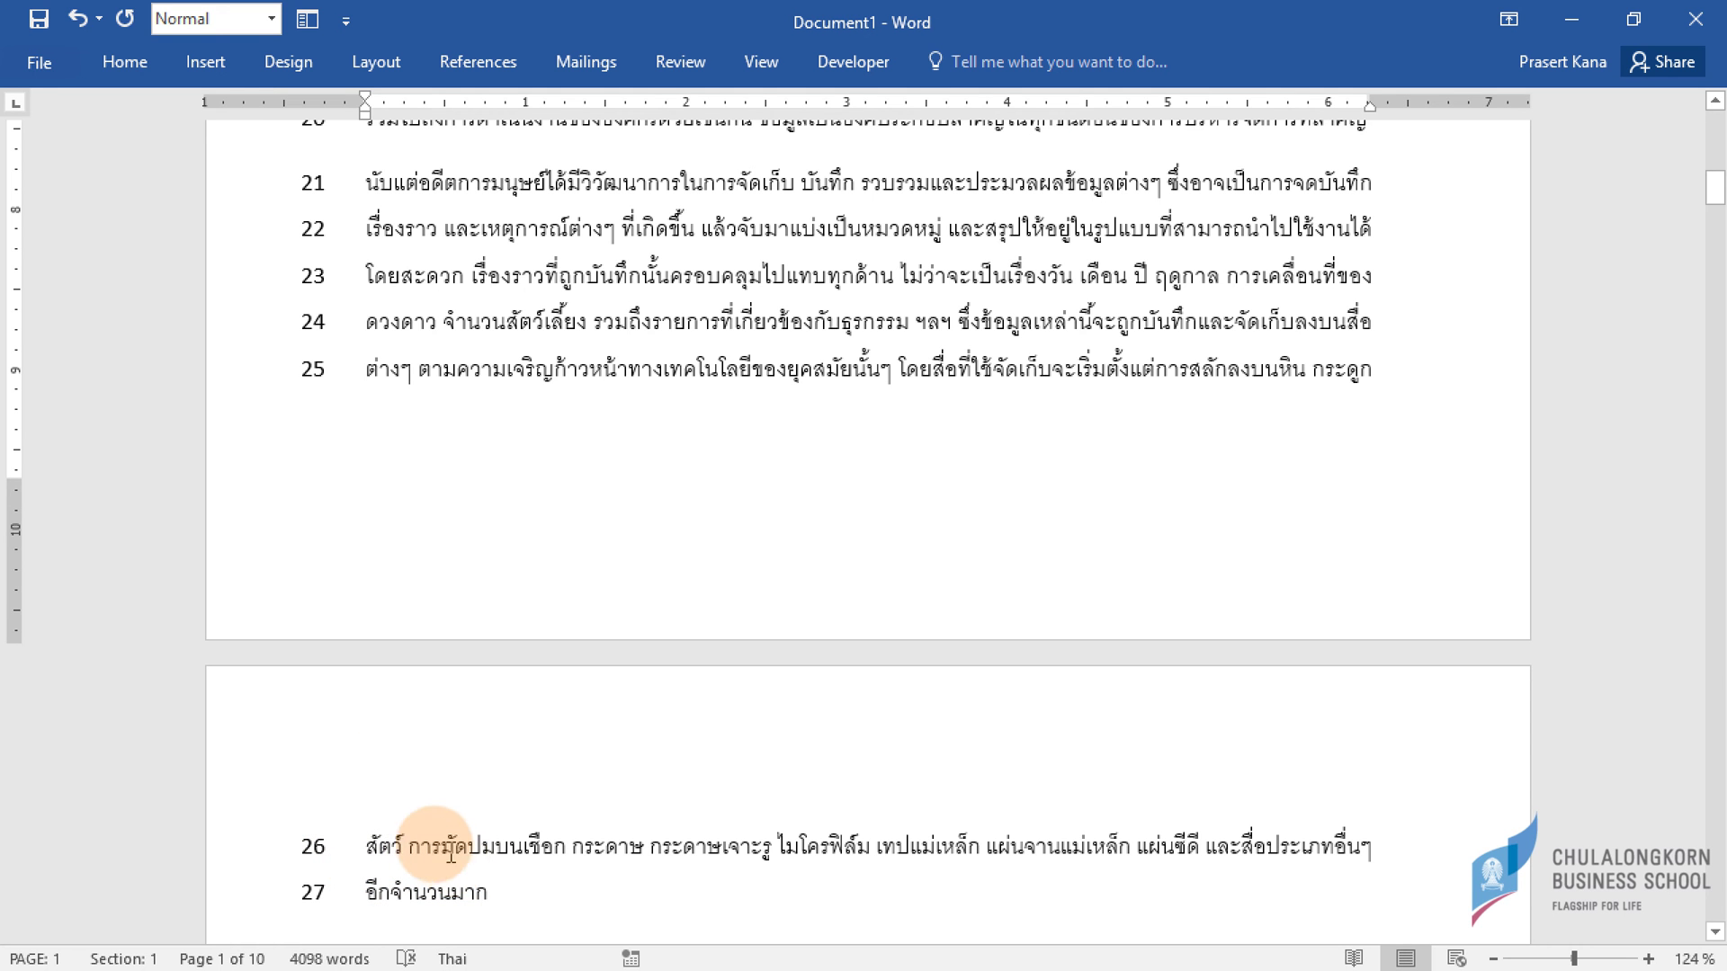
left_click(405, 847)
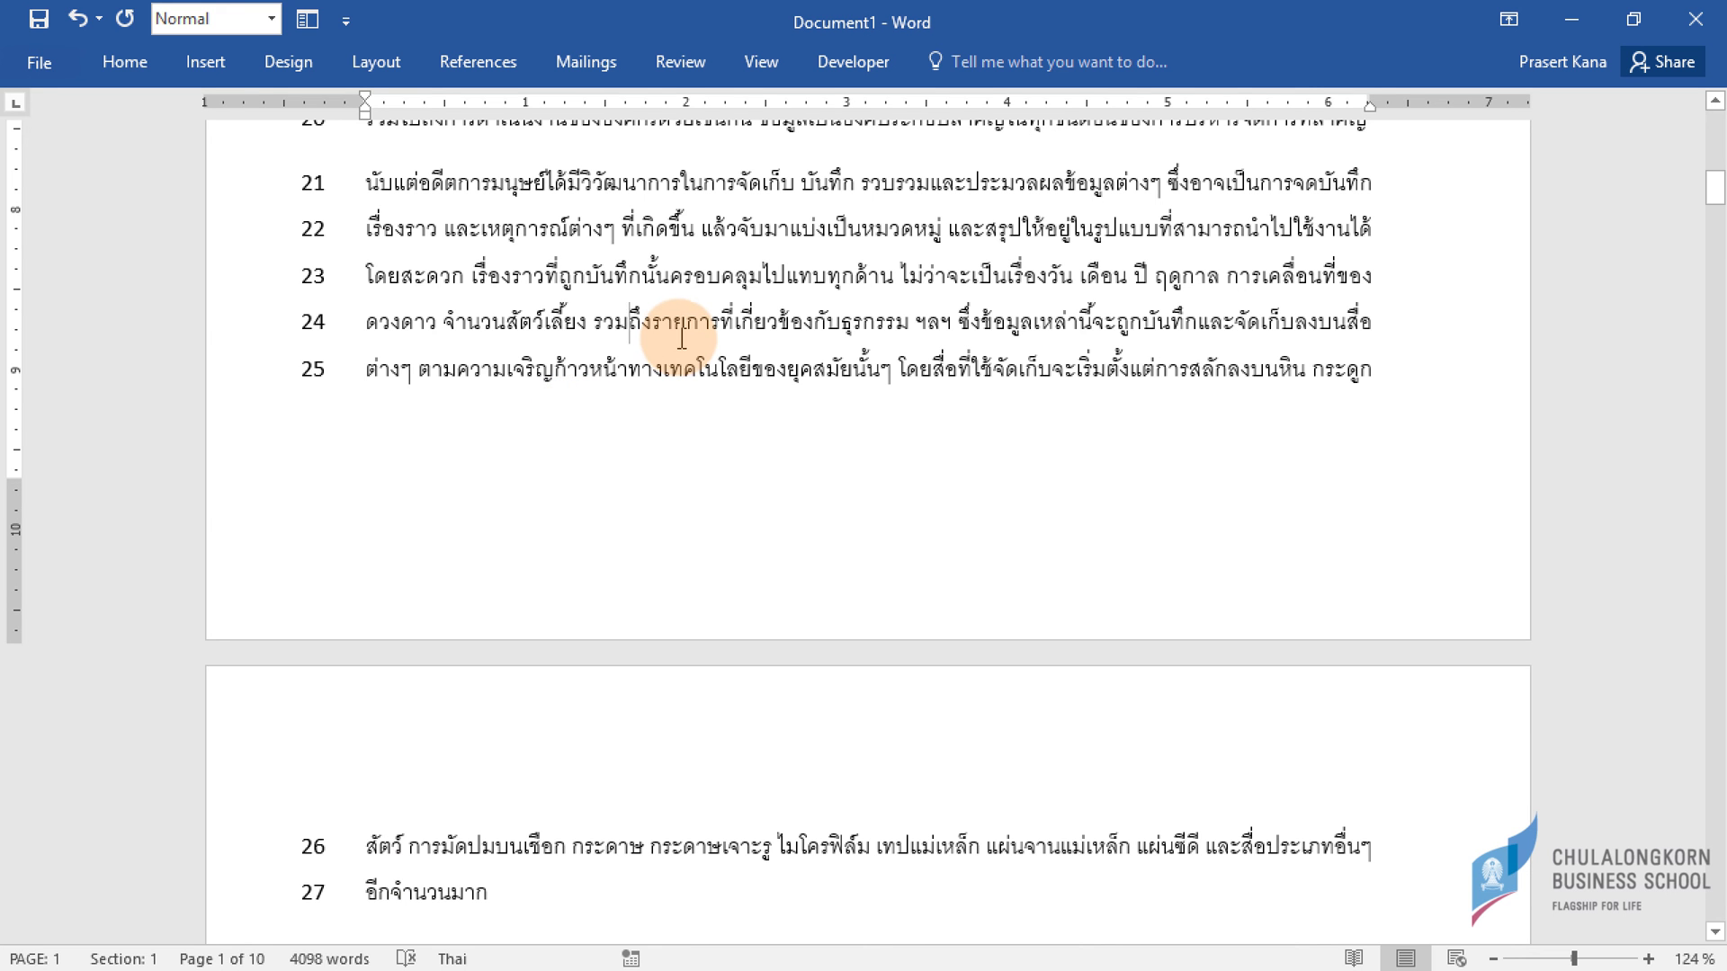
left_click(670, 232)
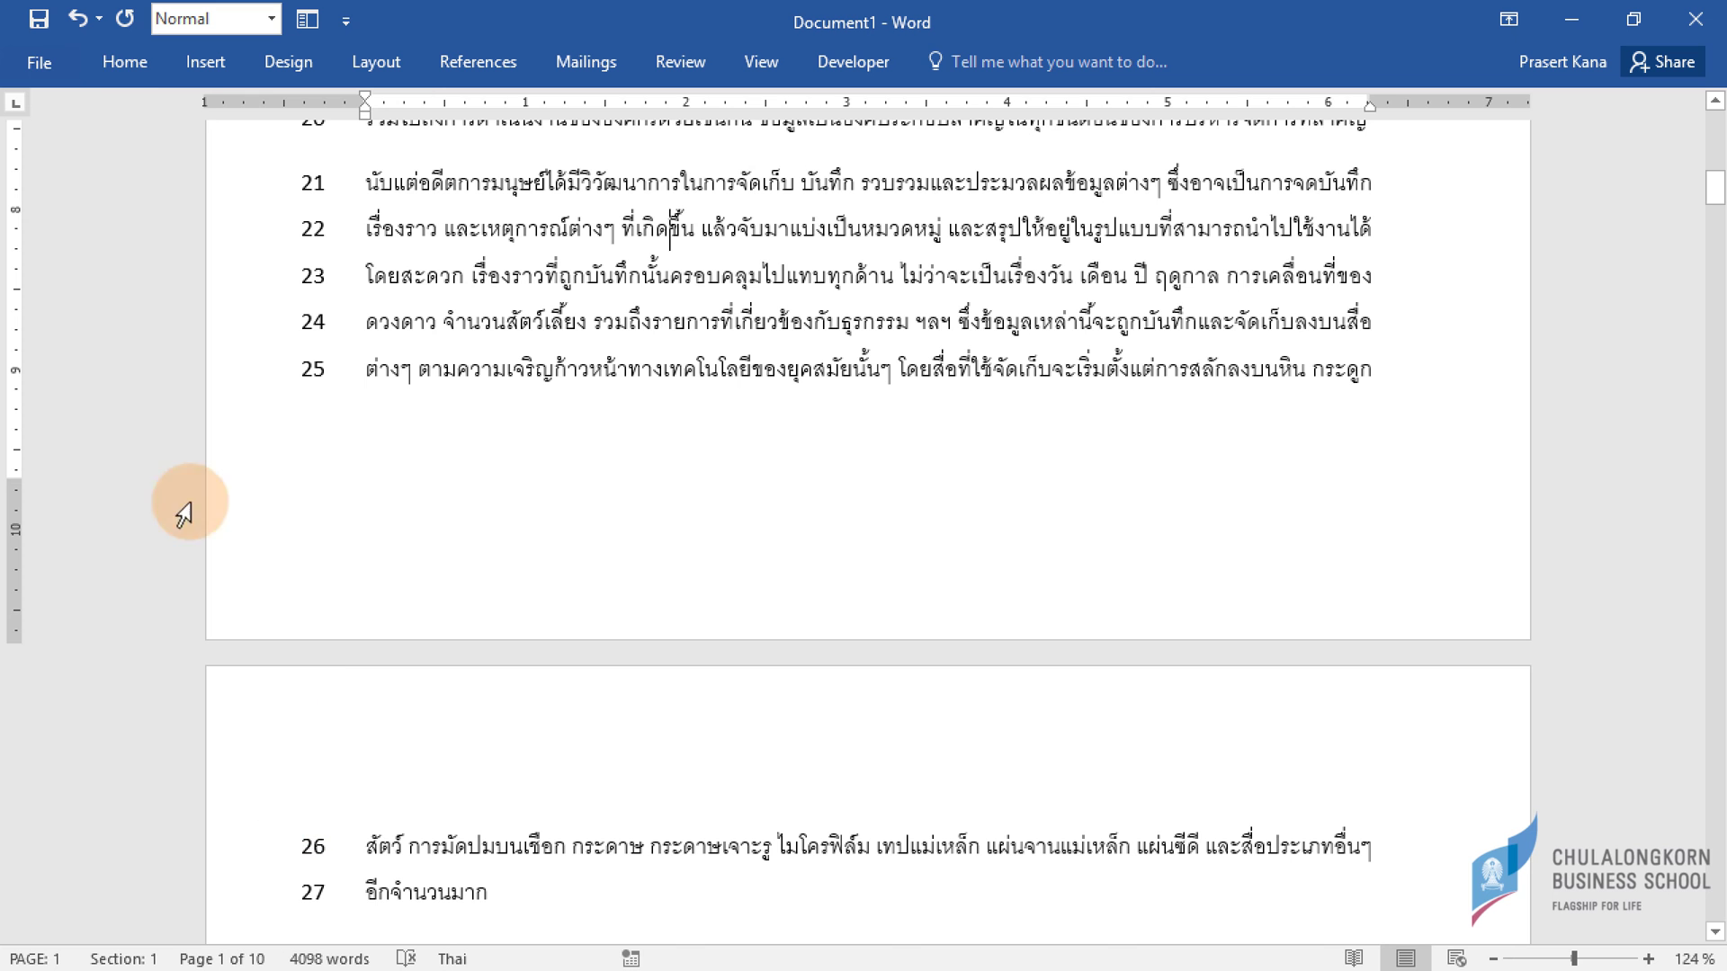
Disable Widow/Orphan control in the Paragraph dialog, returning line 26 to page 1.
left_click(128, 63)
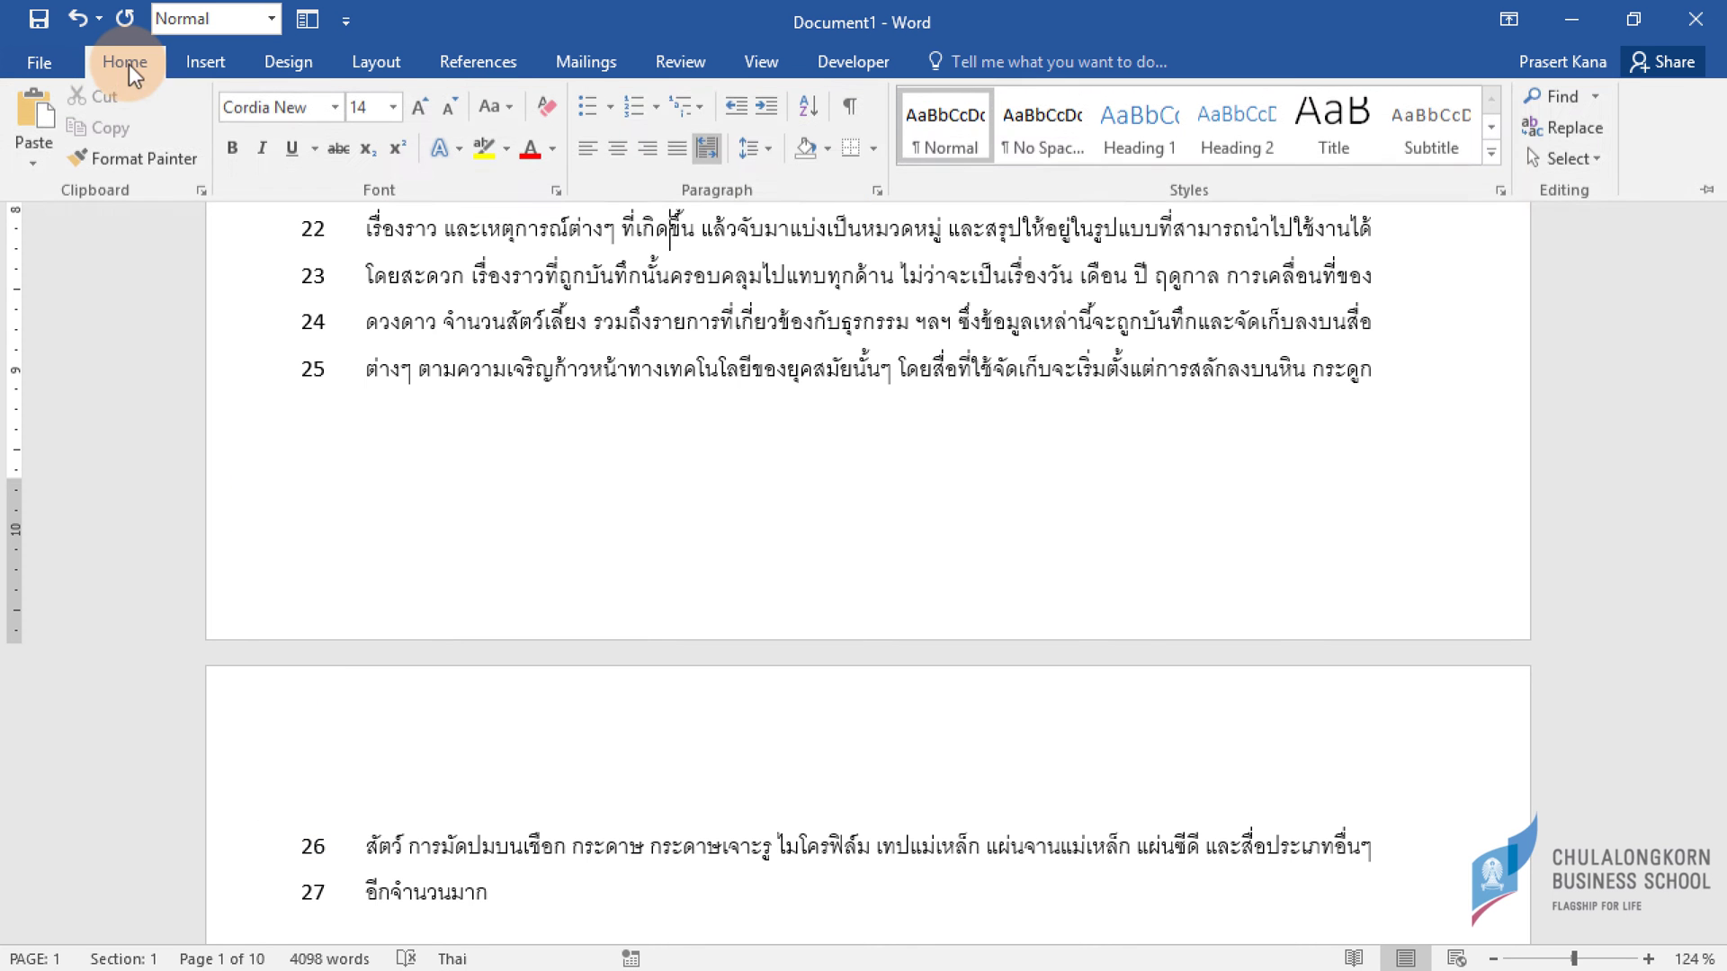
left_click(877, 192)
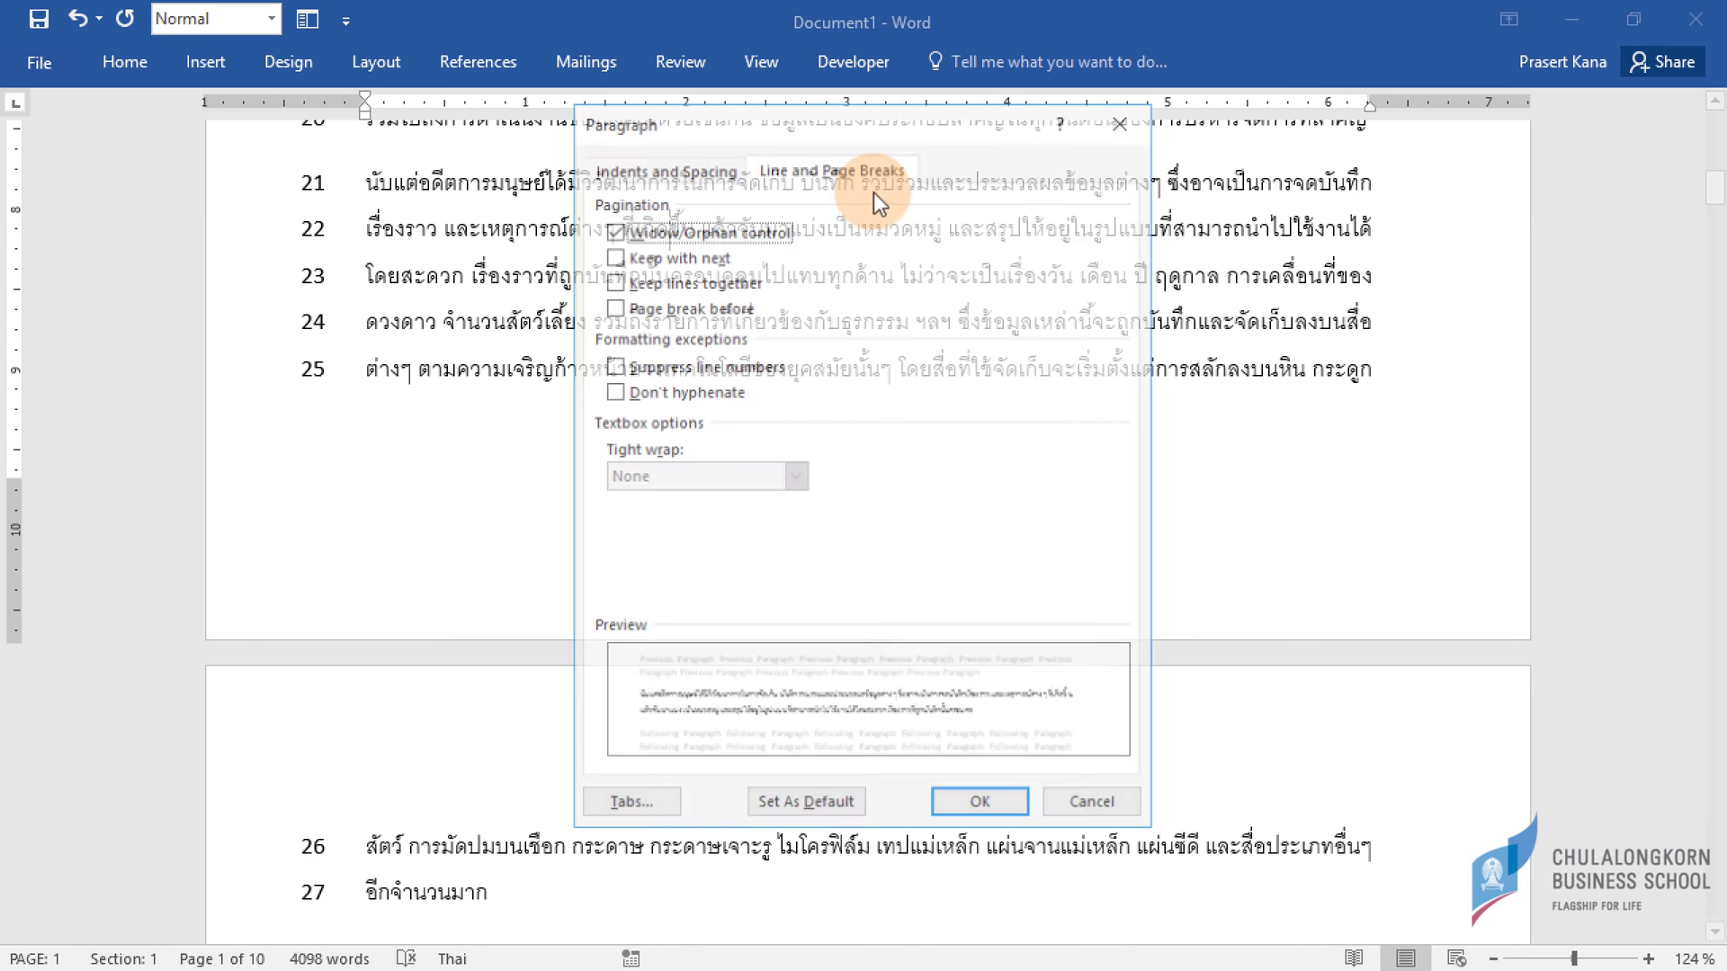
left_click(611, 230)
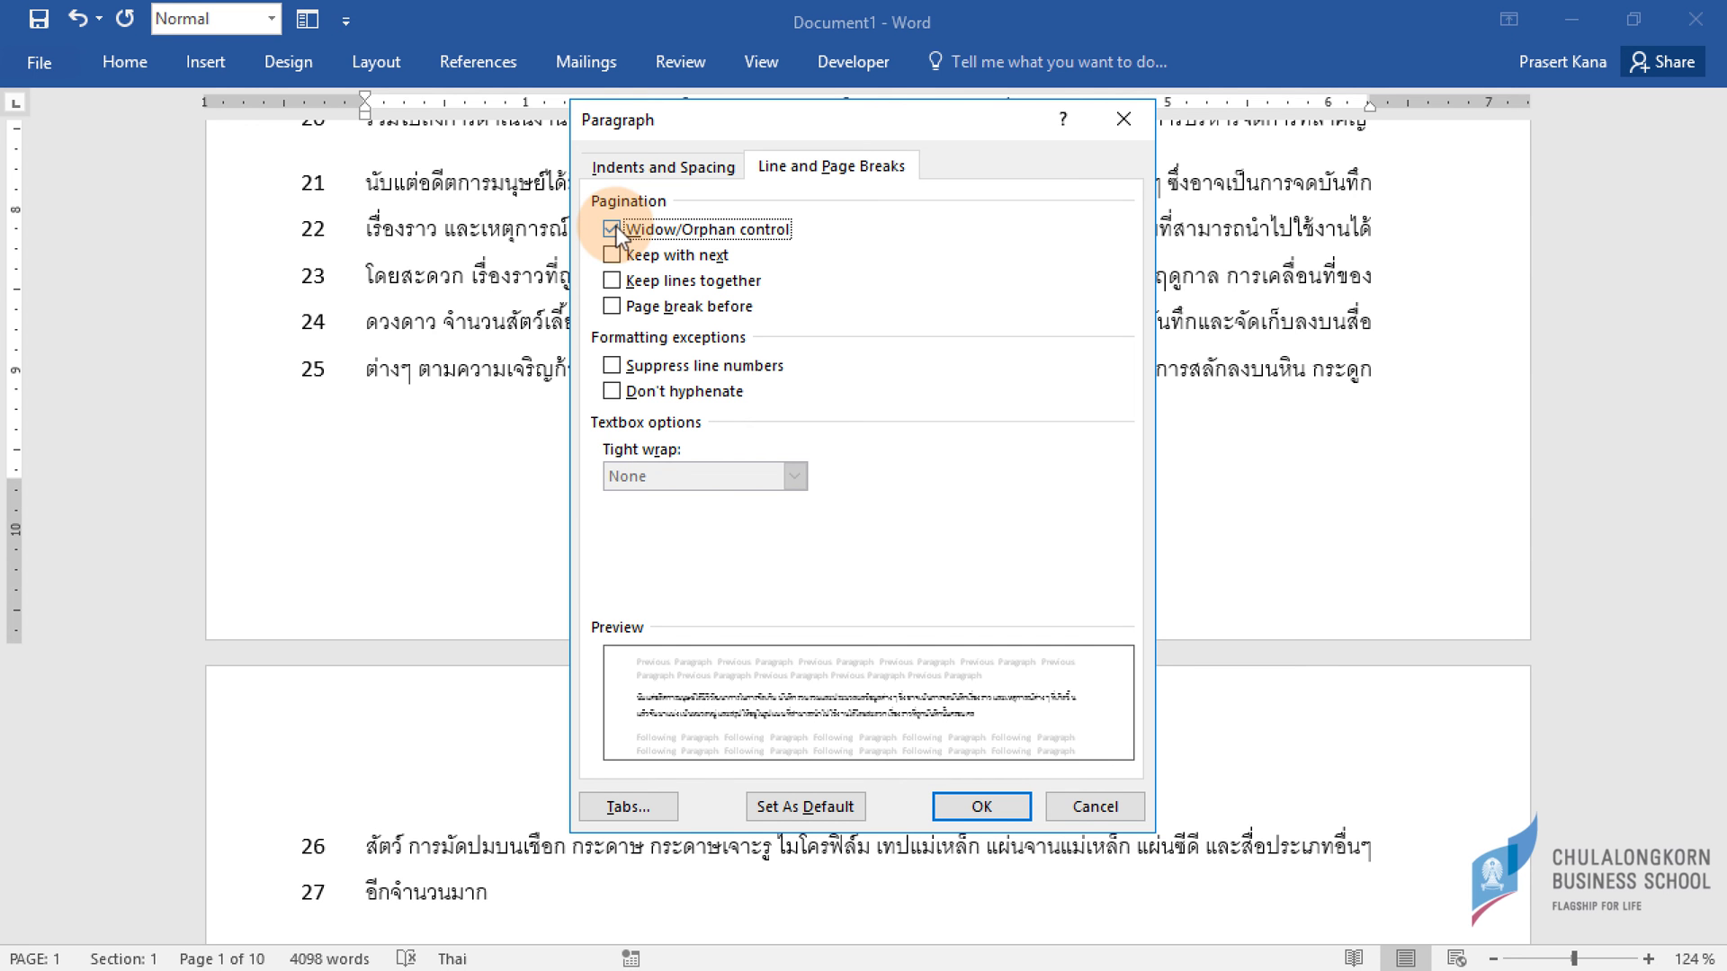
left_click(616, 228)
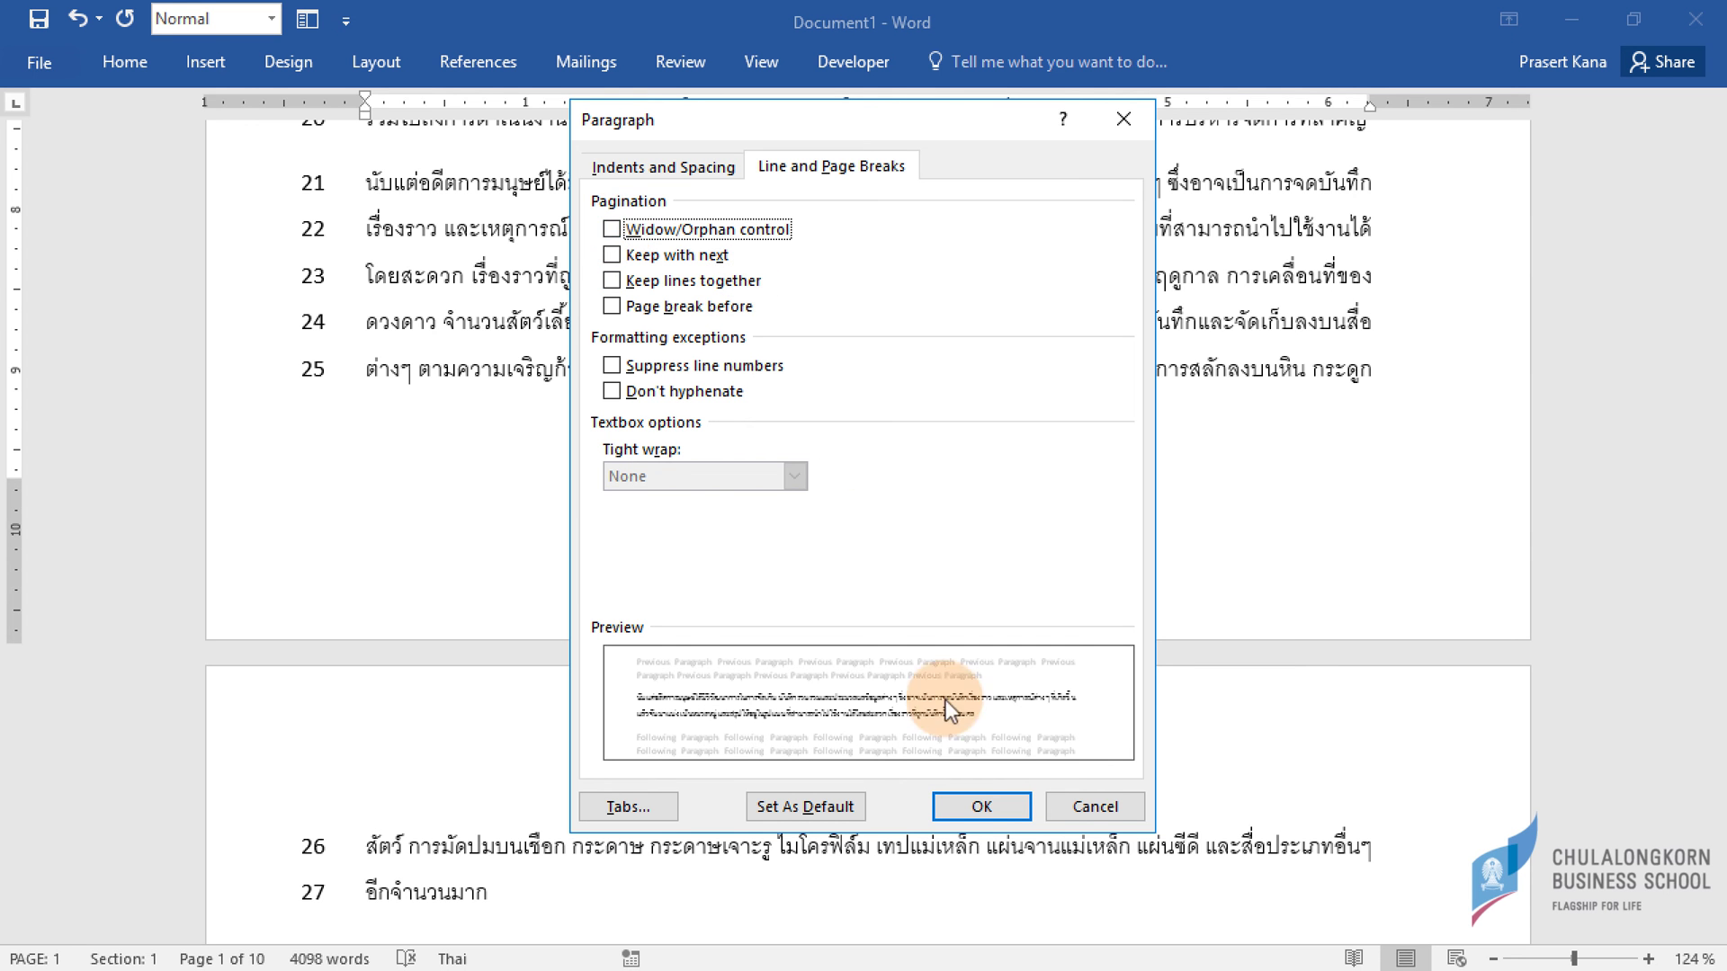
left_click(978, 807)
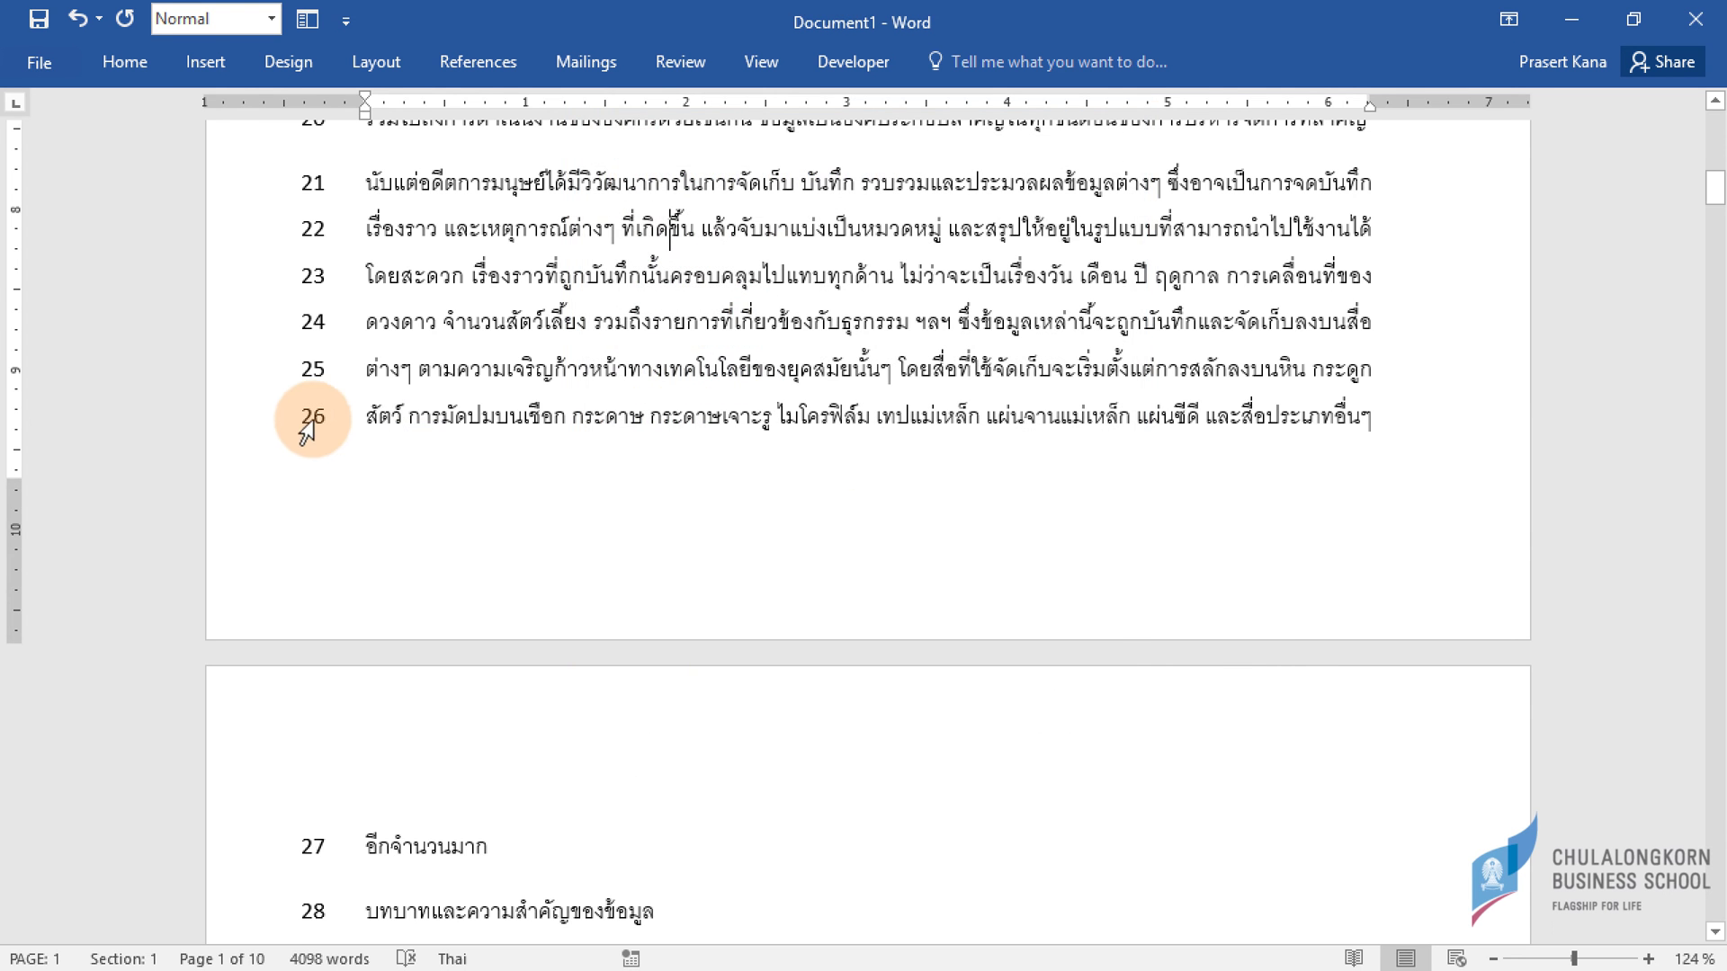
left_click(412, 378)
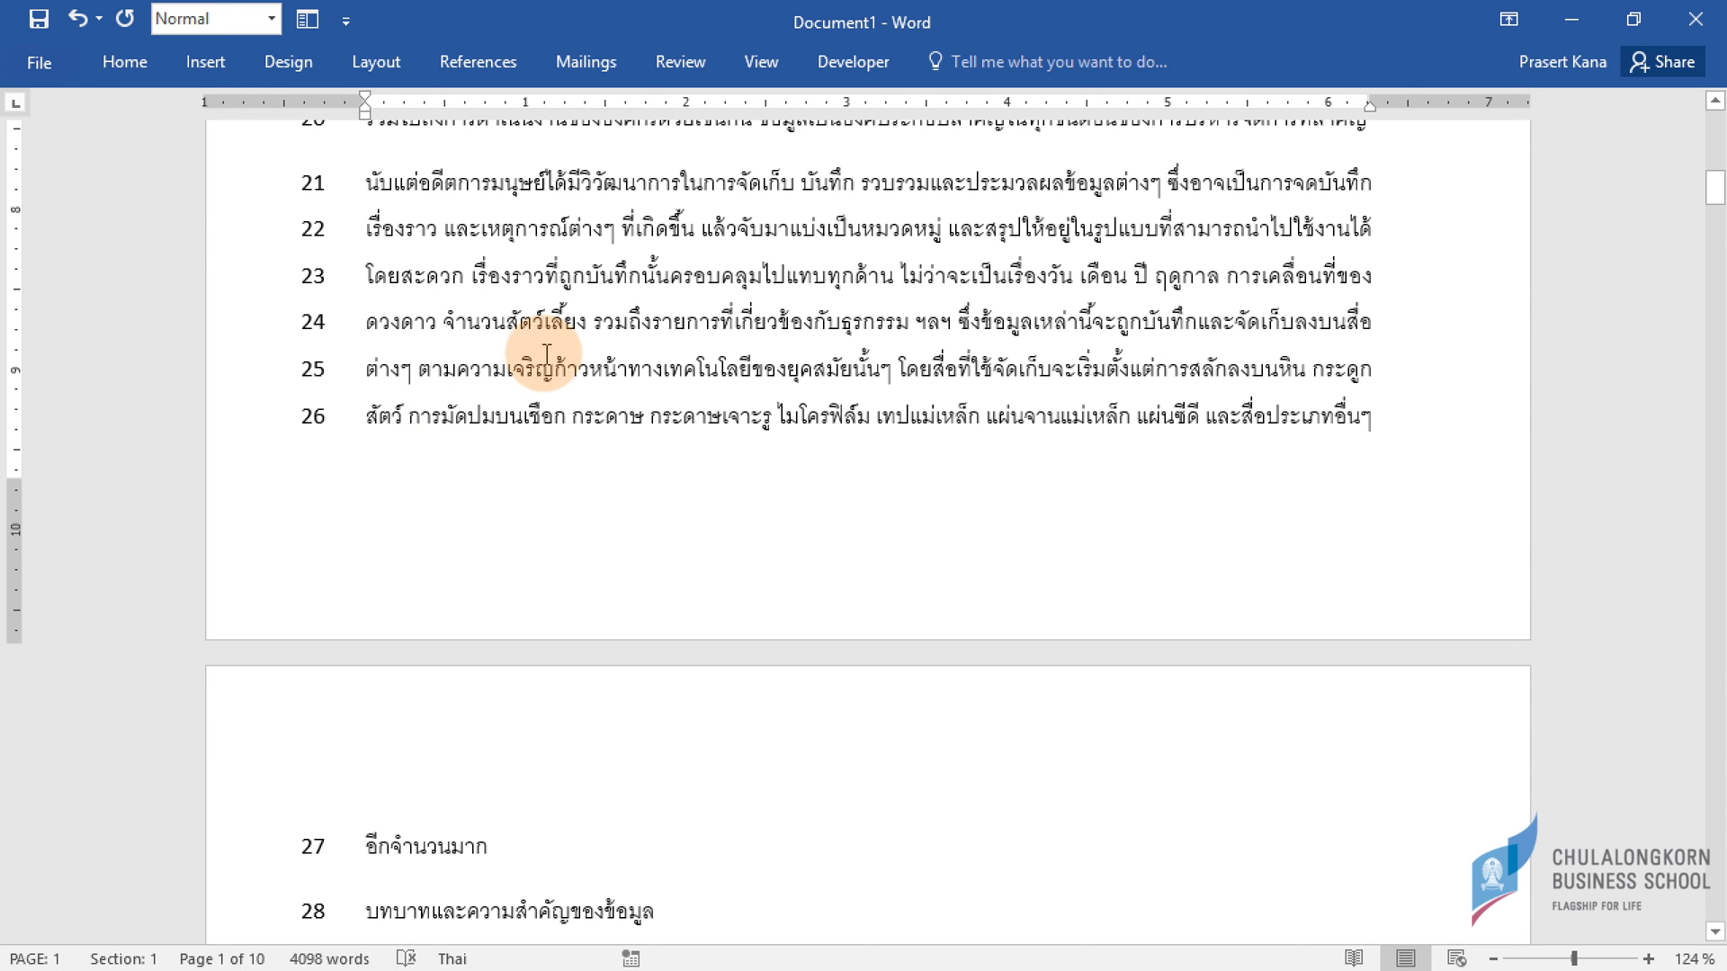
scroll(593, 308, "up", 1)
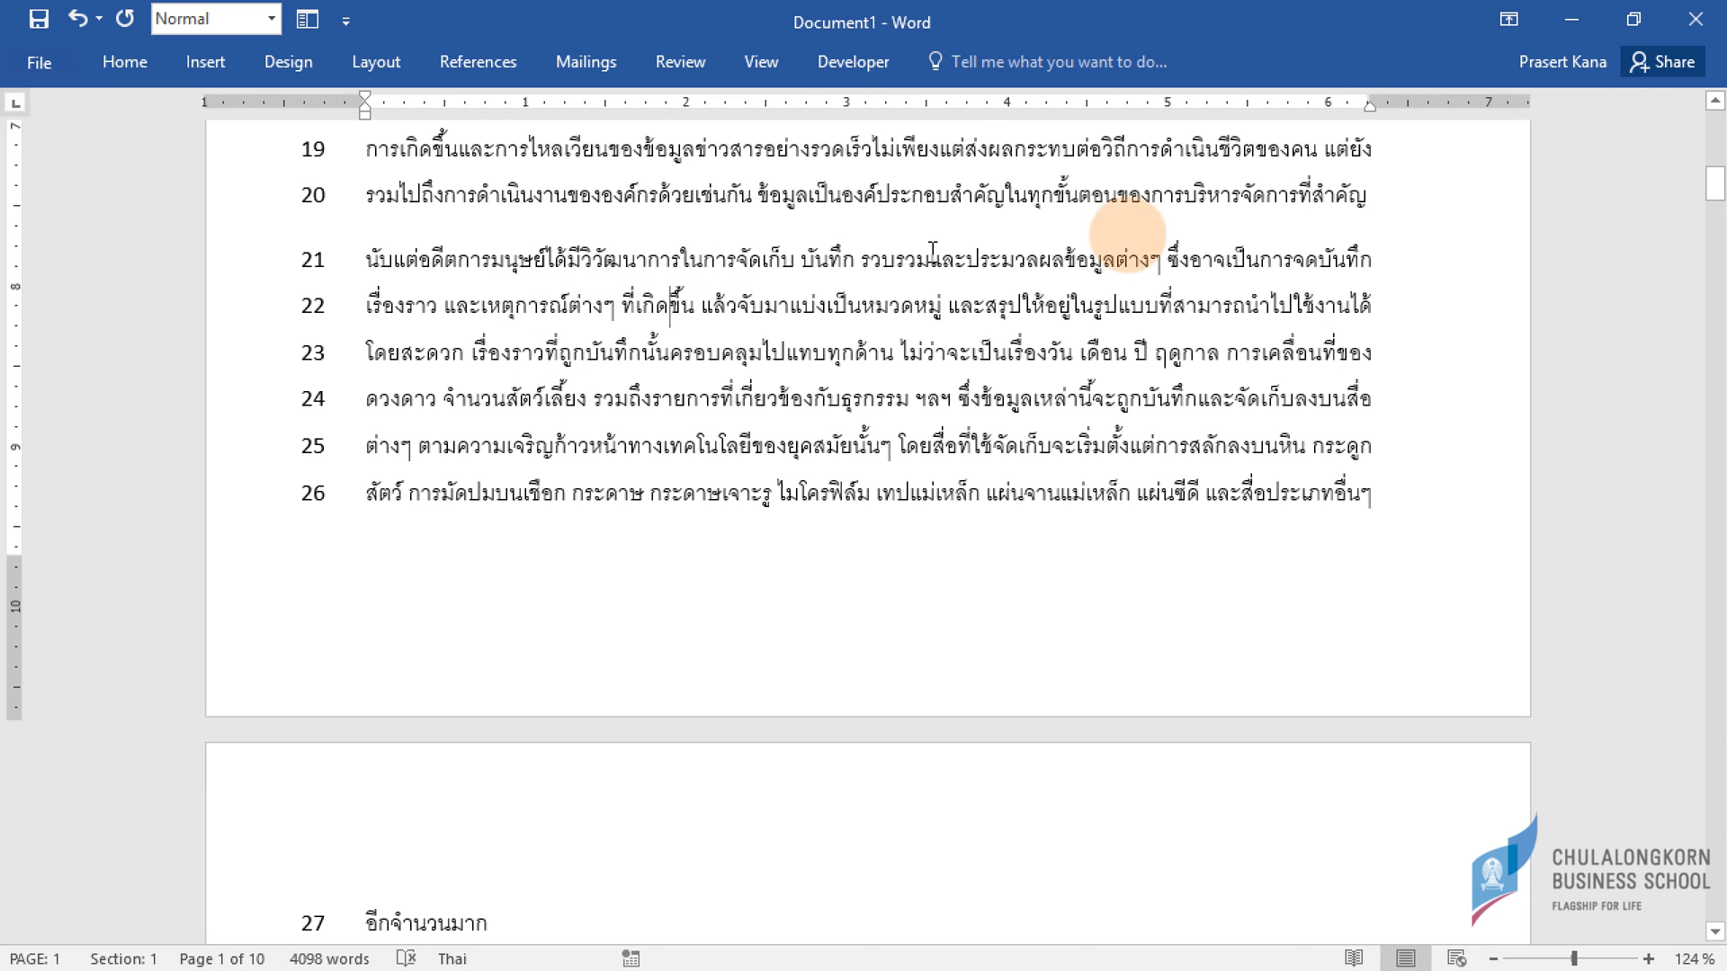
Insert two empty paragraphs before the Thai paragraph to push its text down.
left_click(1405, 196)
key("Return")
key("Return")
key("Return")
key("Return")
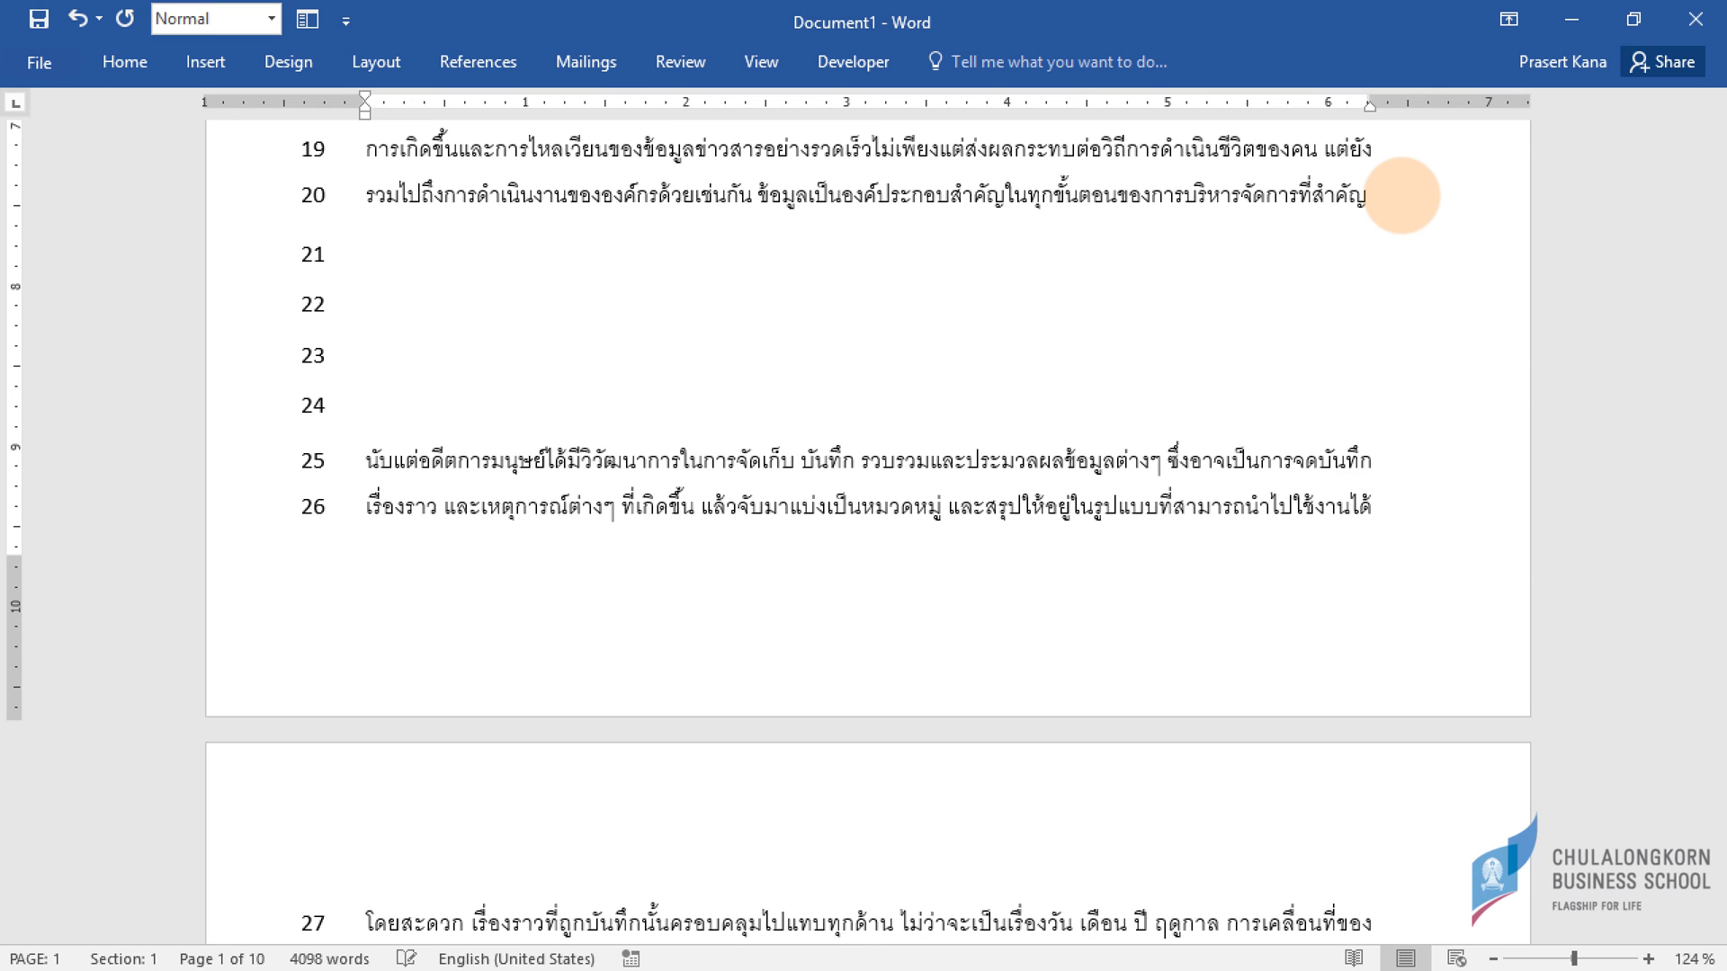
key("Return")
scroll(1169, 404, "down", 2)
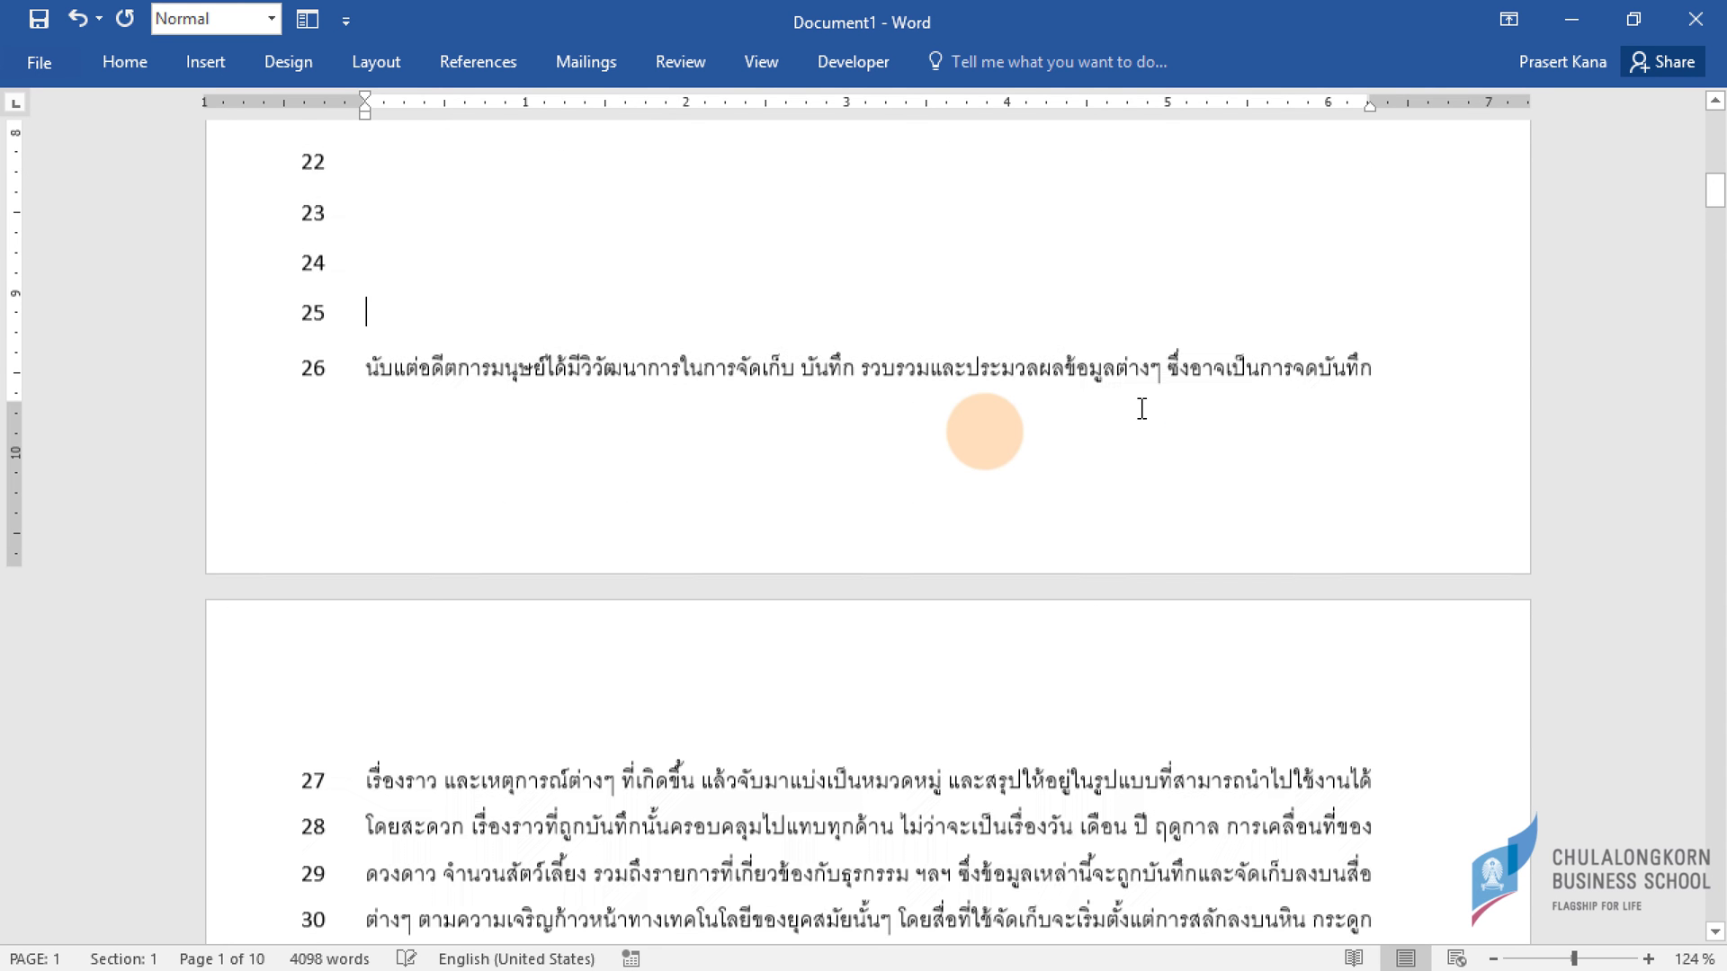
scroll(527, 385, "down", 3)
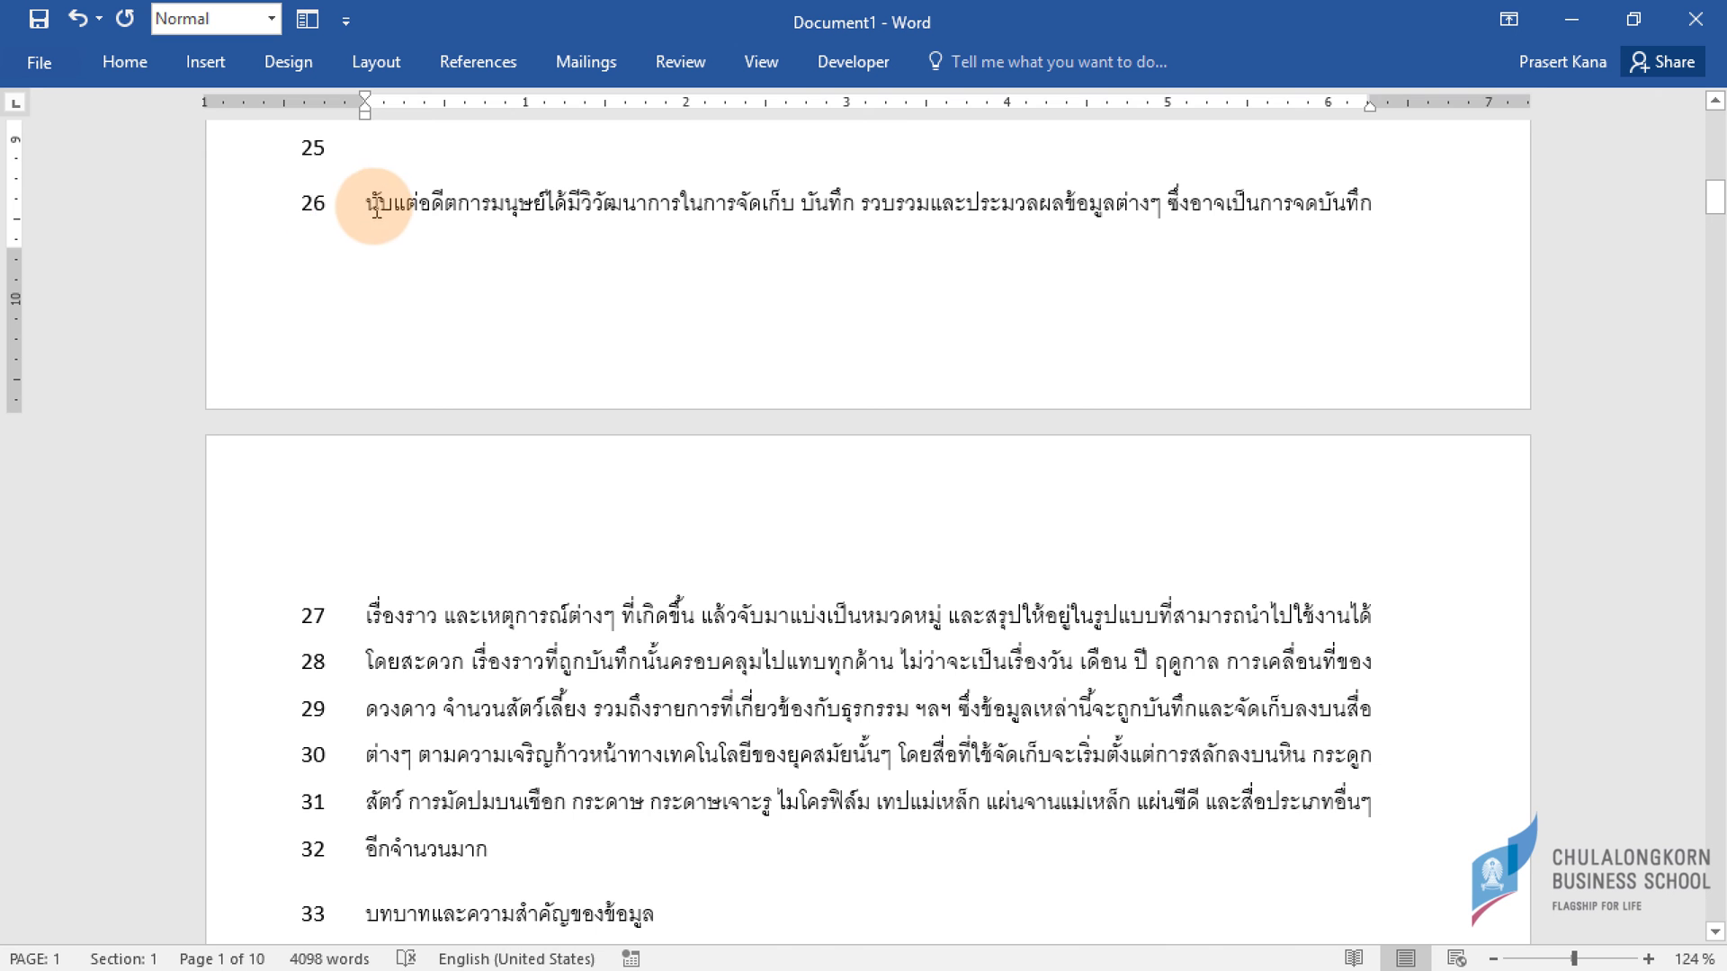
Re-enable Widow/Orphan control for the paragraph in the Line and Page Breaks settings.
left_click(137, 66)
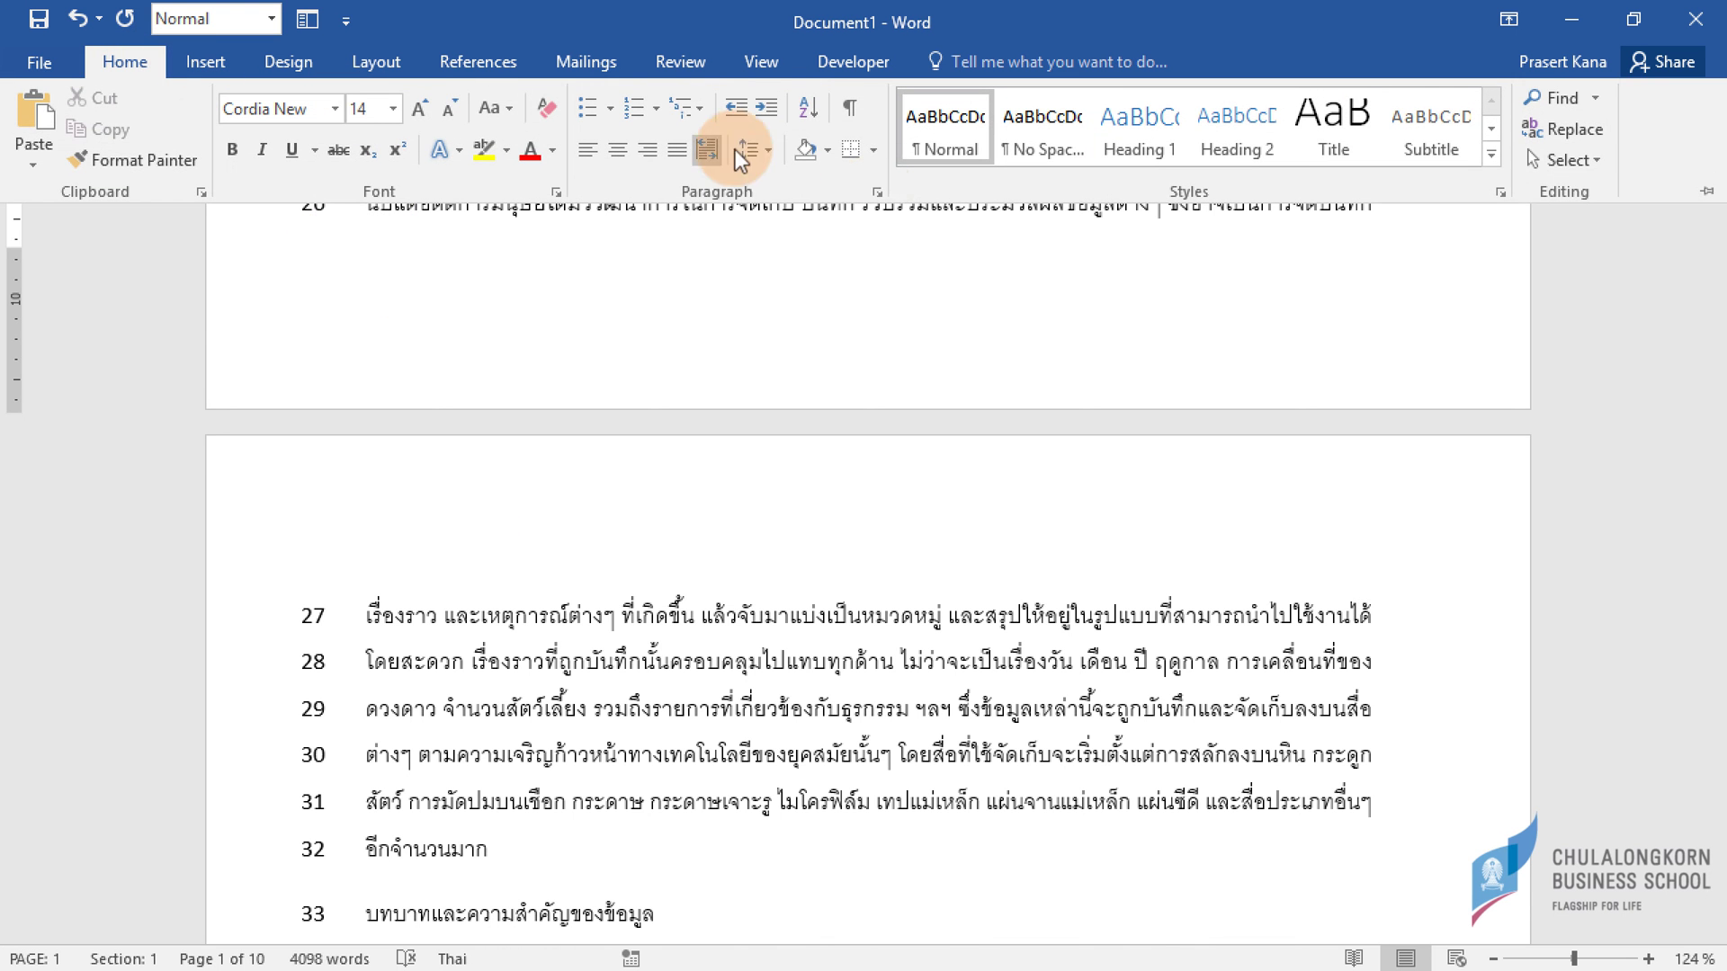
left_click(874, 192)
left_click(612, 230)
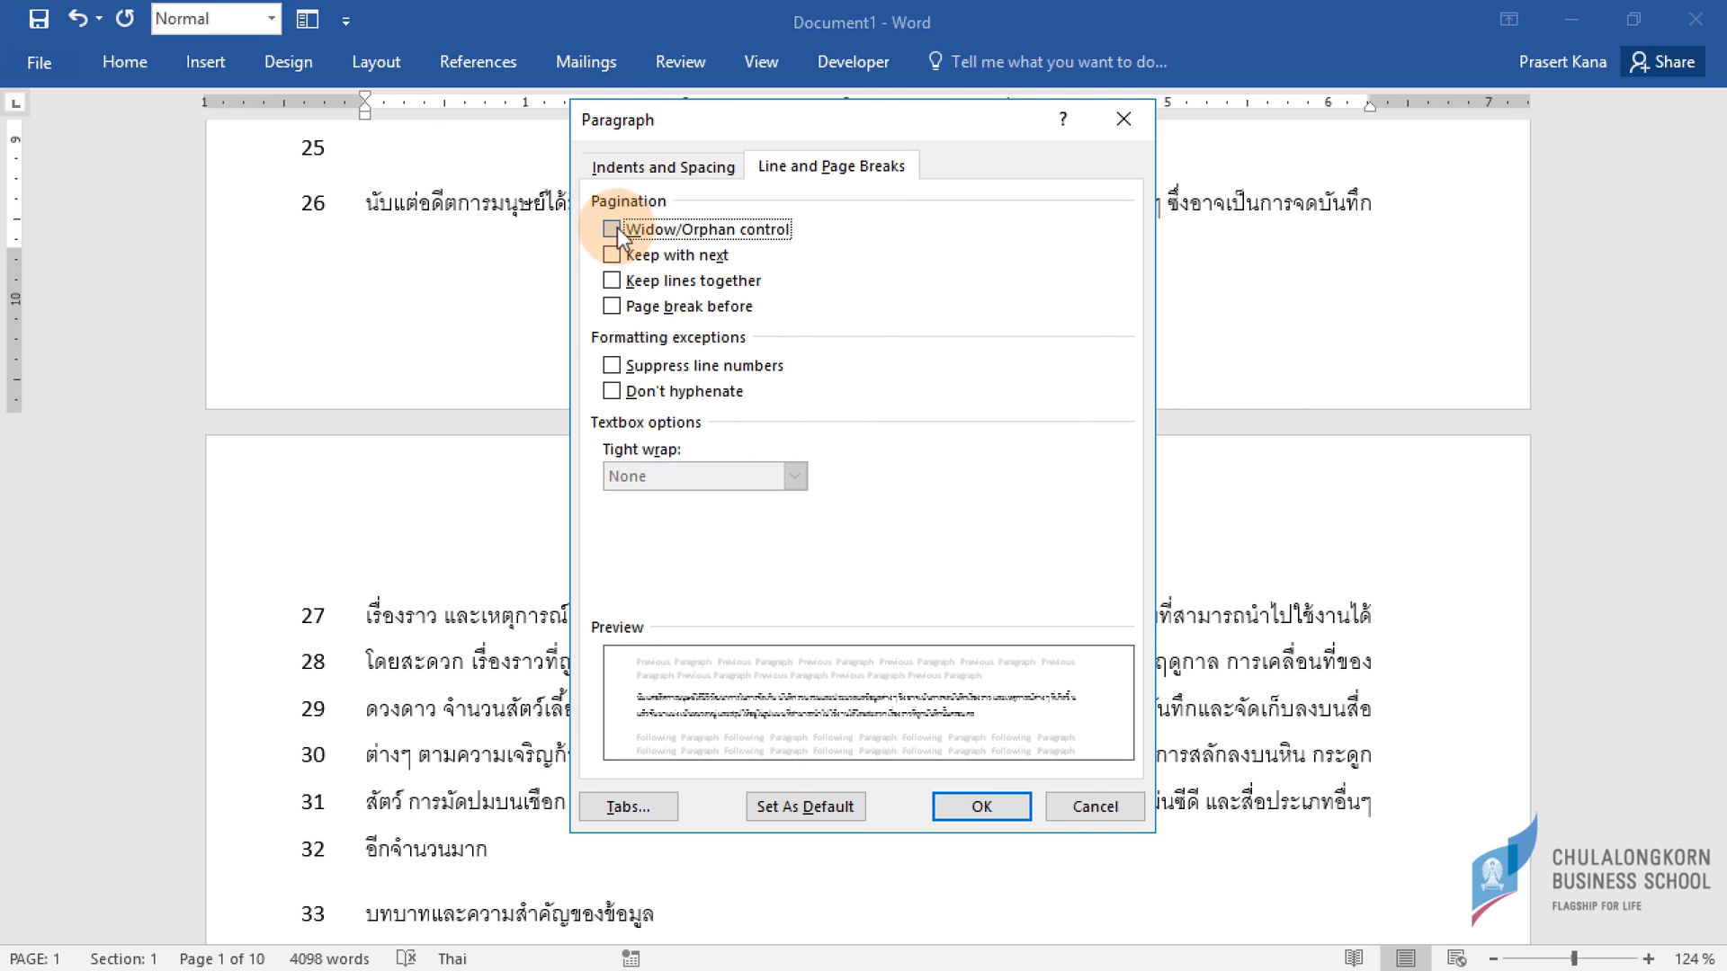
left_click(964, 795)
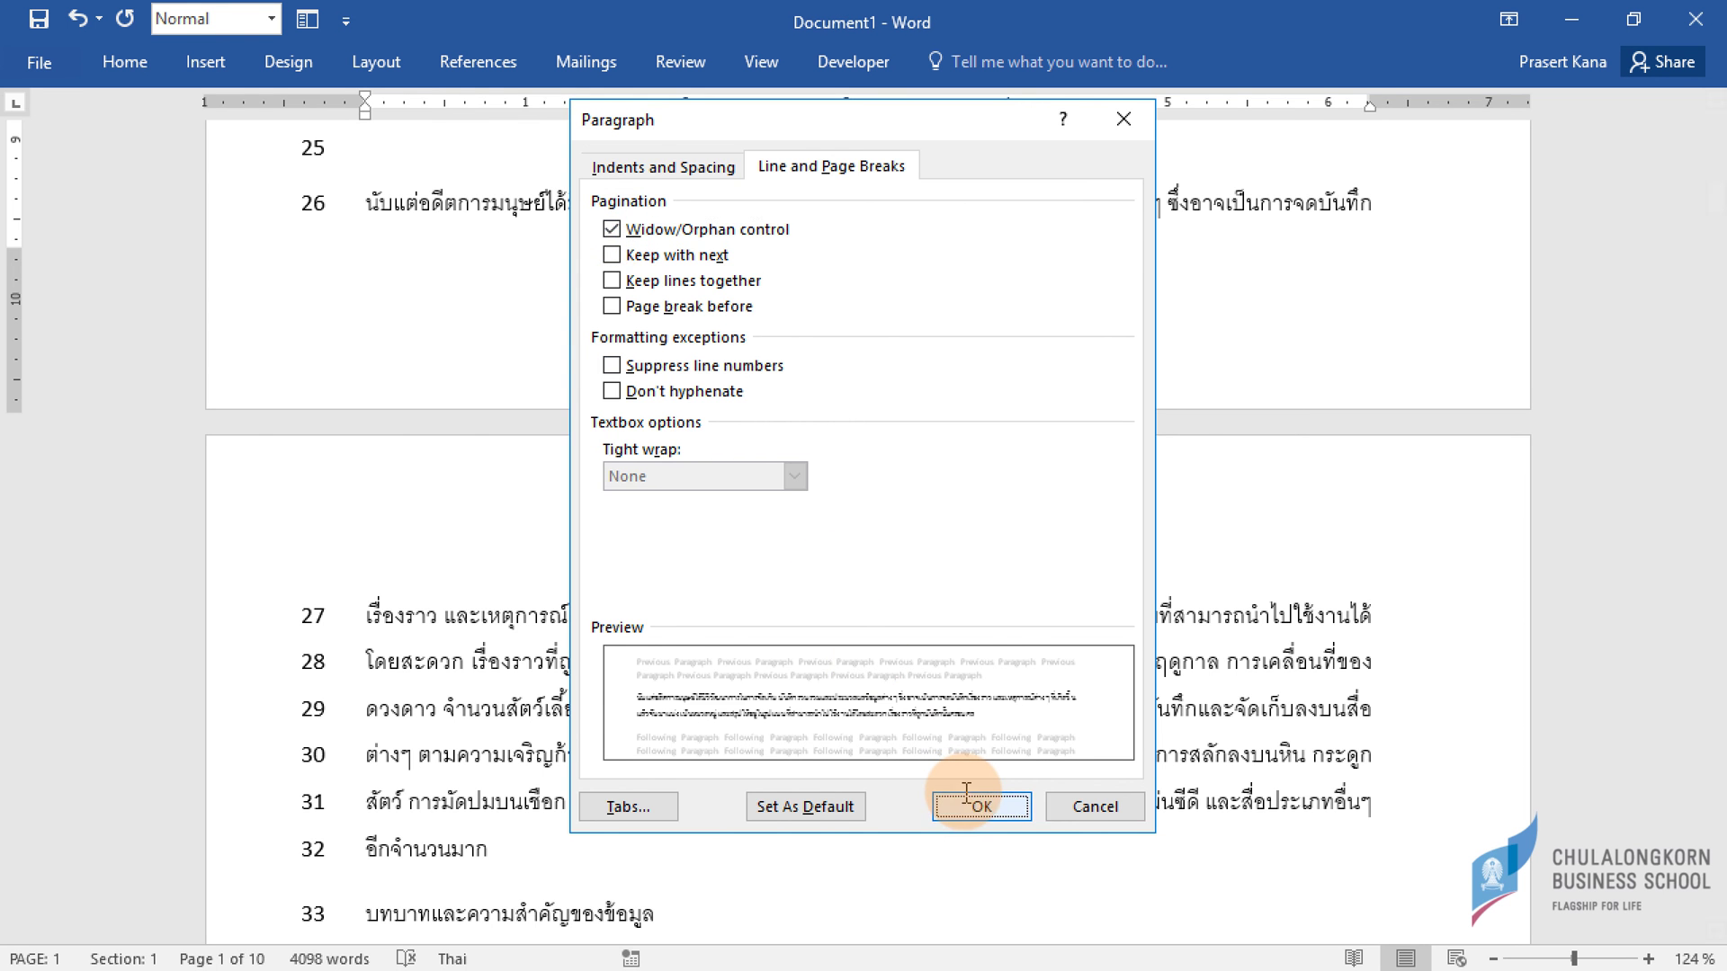
scroll(598, 467, "up", 3)
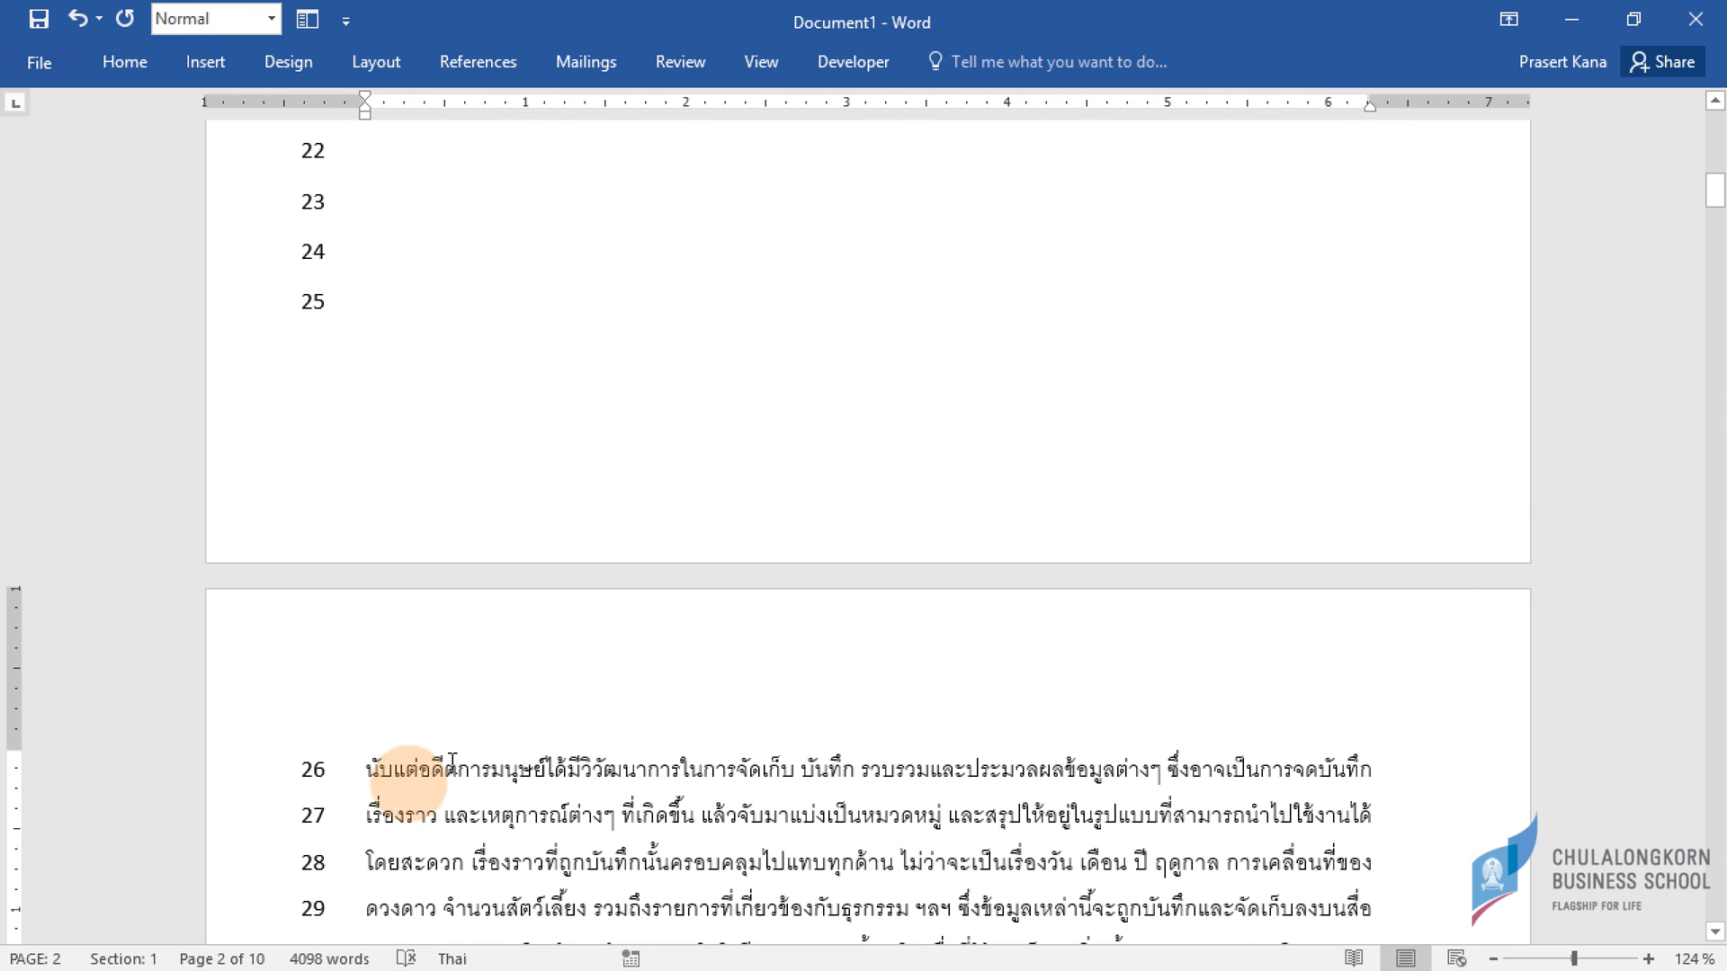
scroll(491, 783, "down", 3)
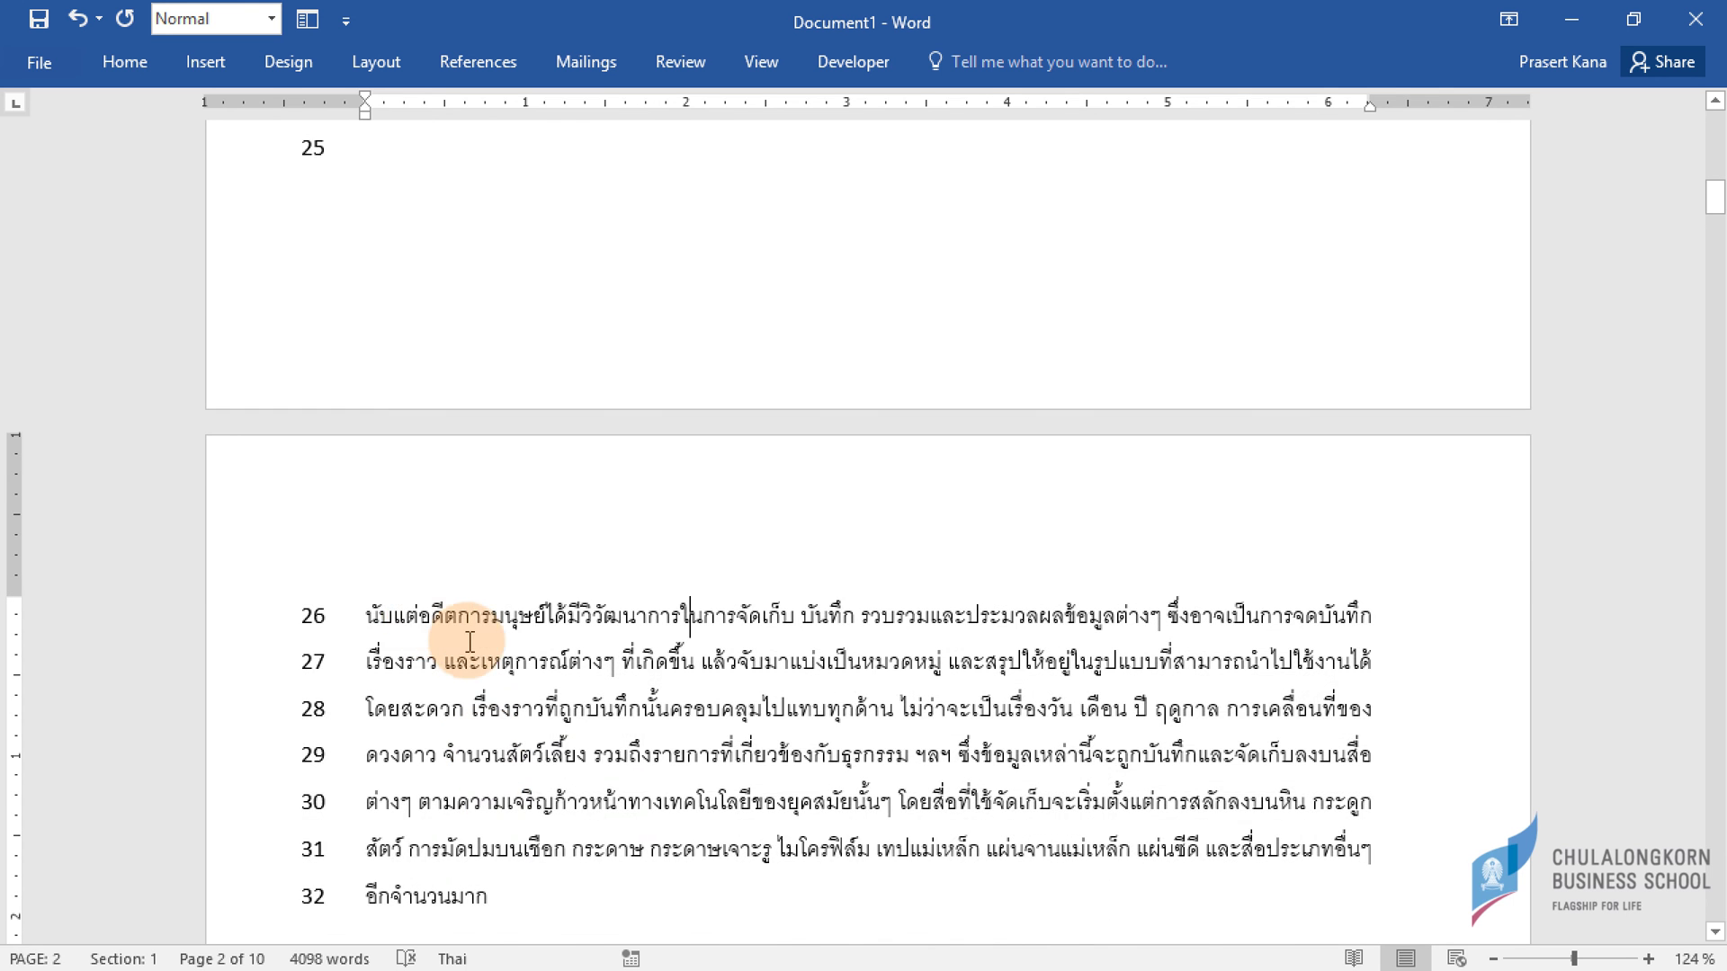
scroll(473, 683, "down", 3)
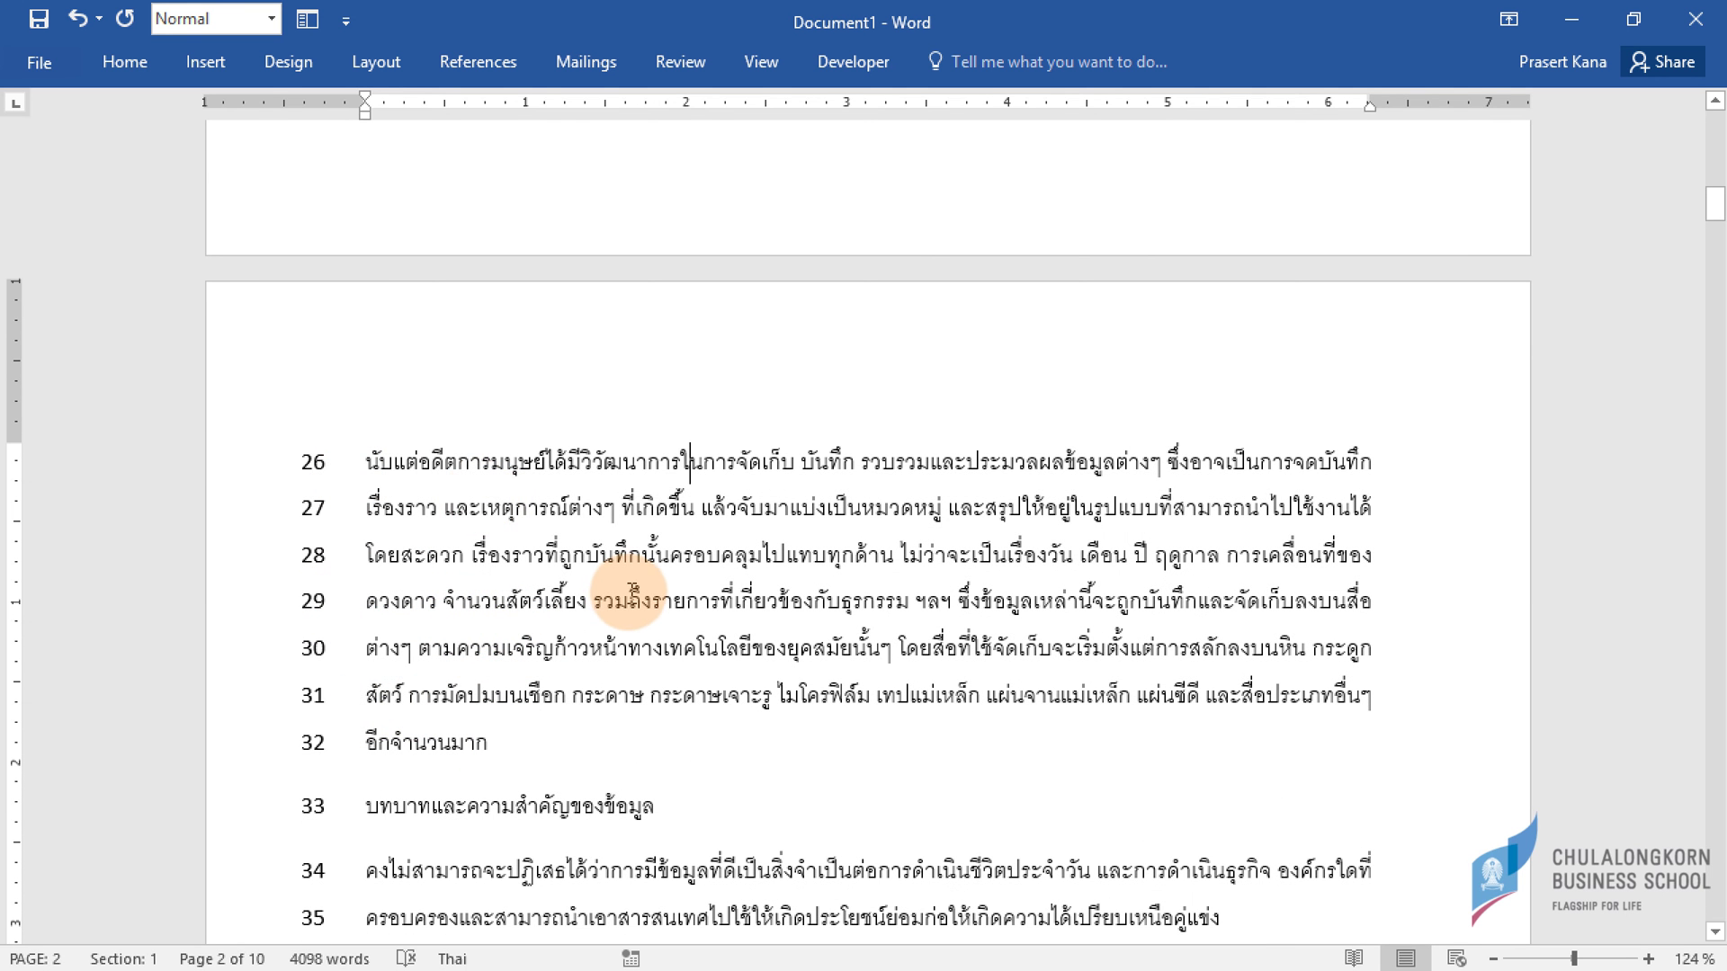
scroll(670, 571, "up", 9)
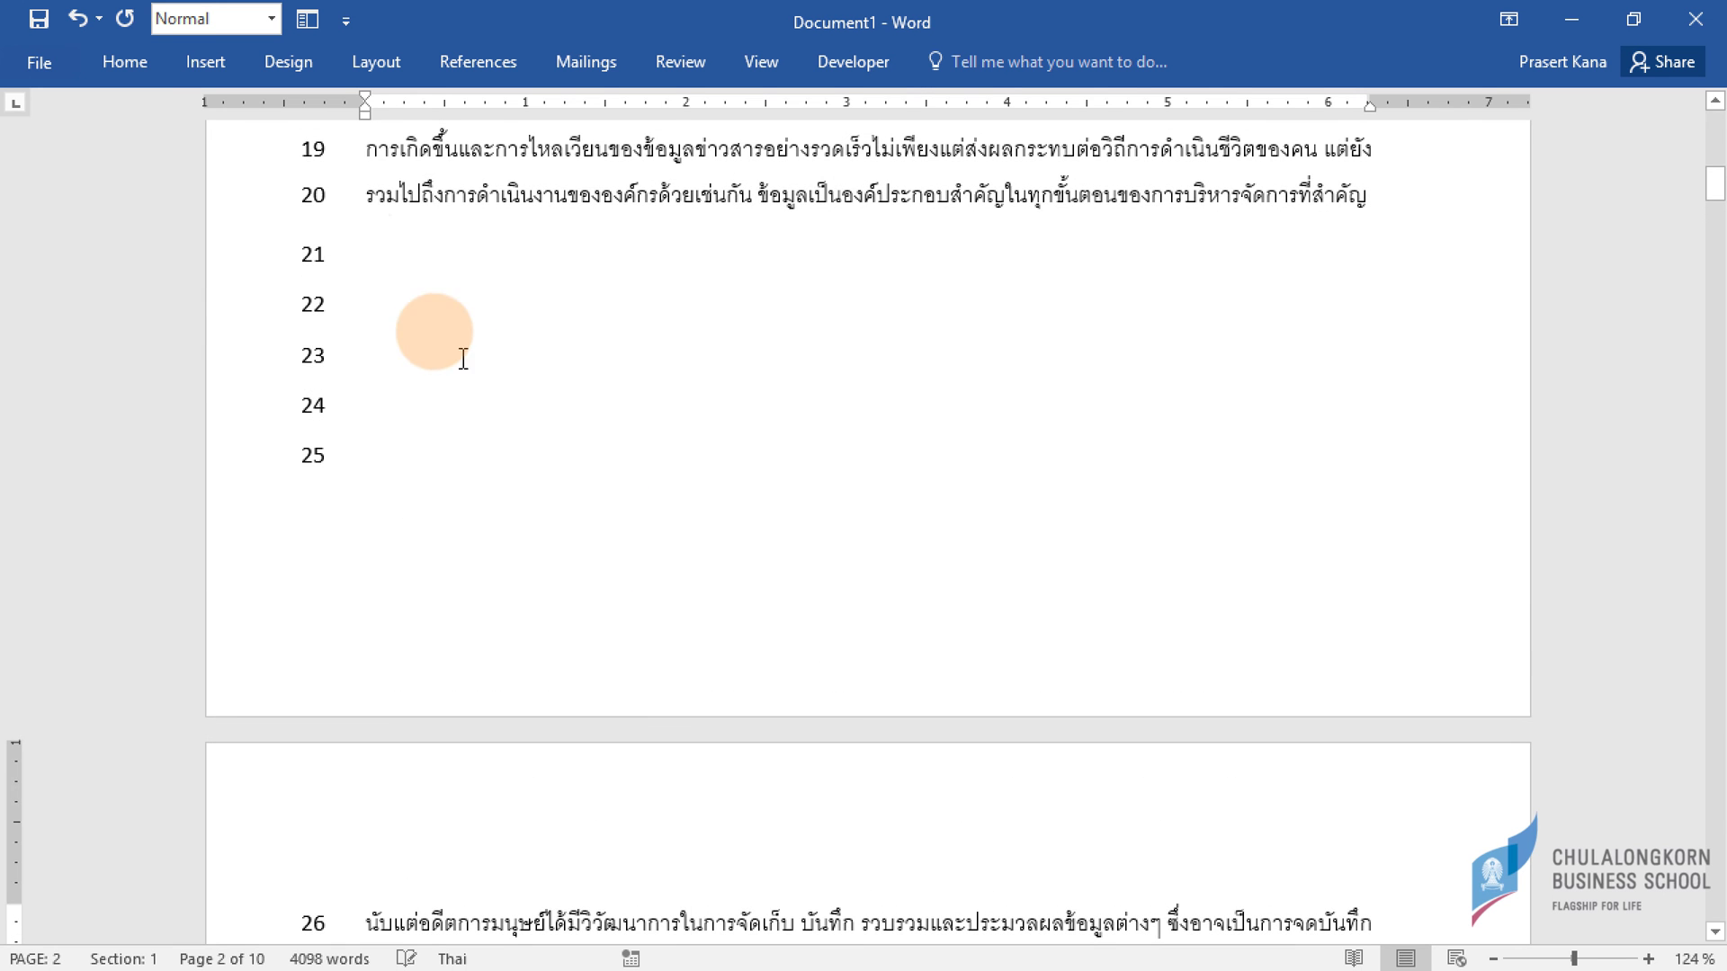
scroll(850, 522, "down", 4)
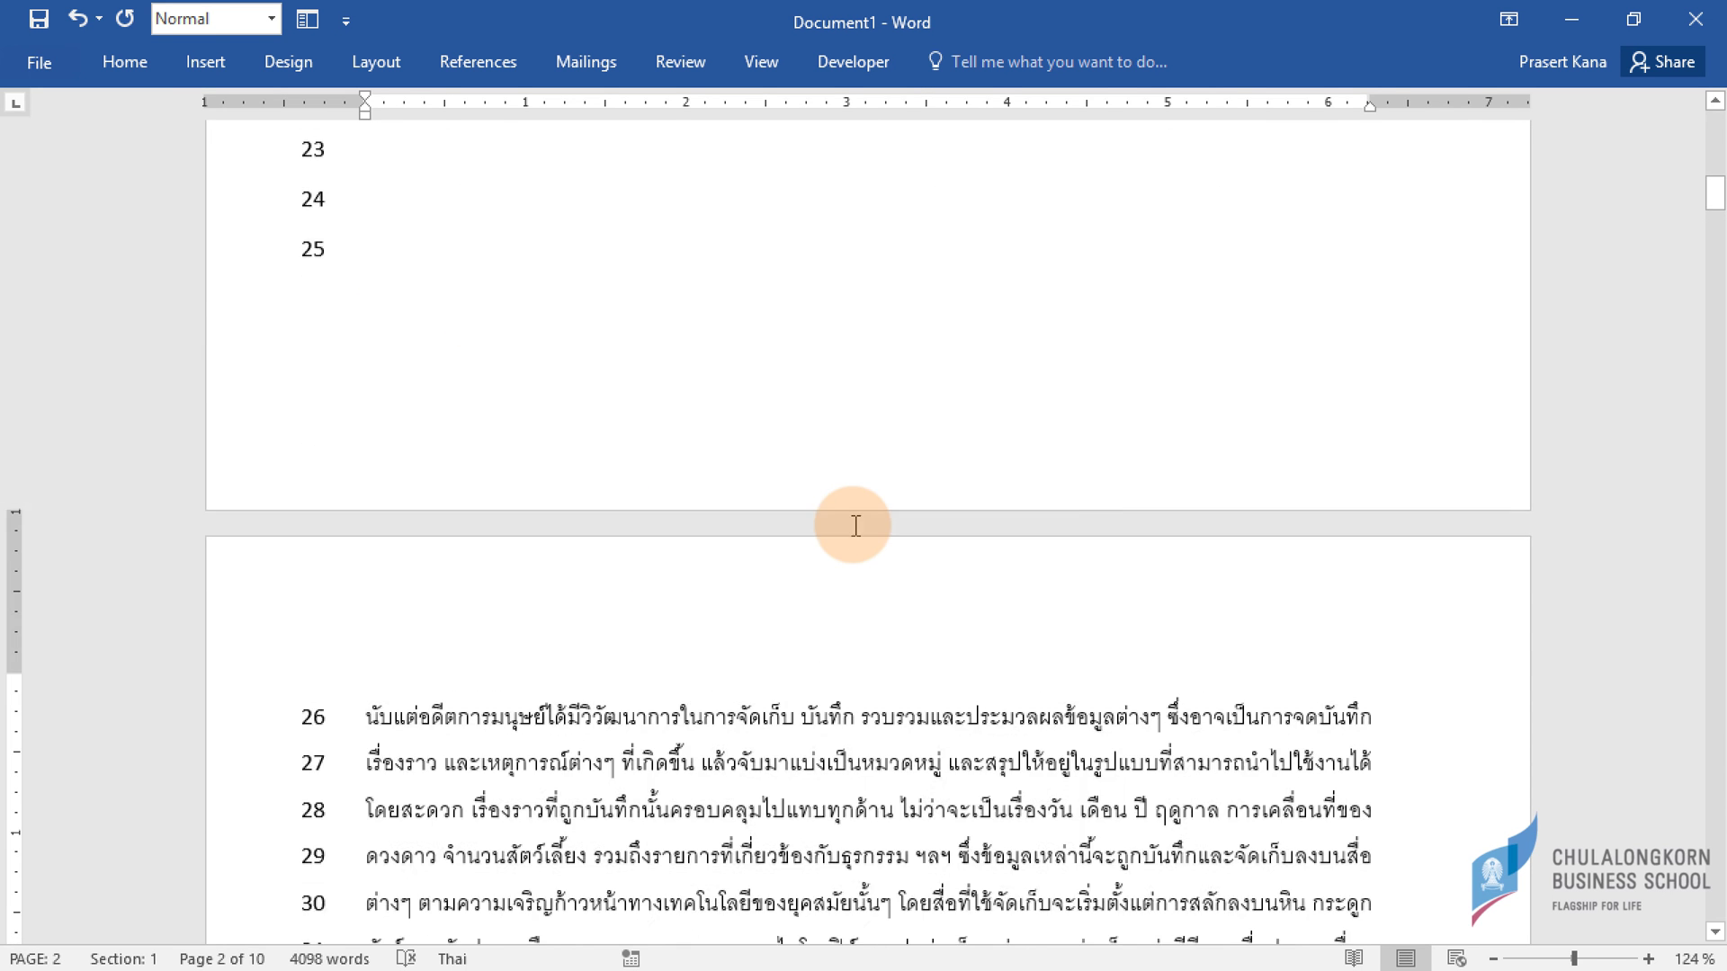
scroll(855, 526, "up", 5)
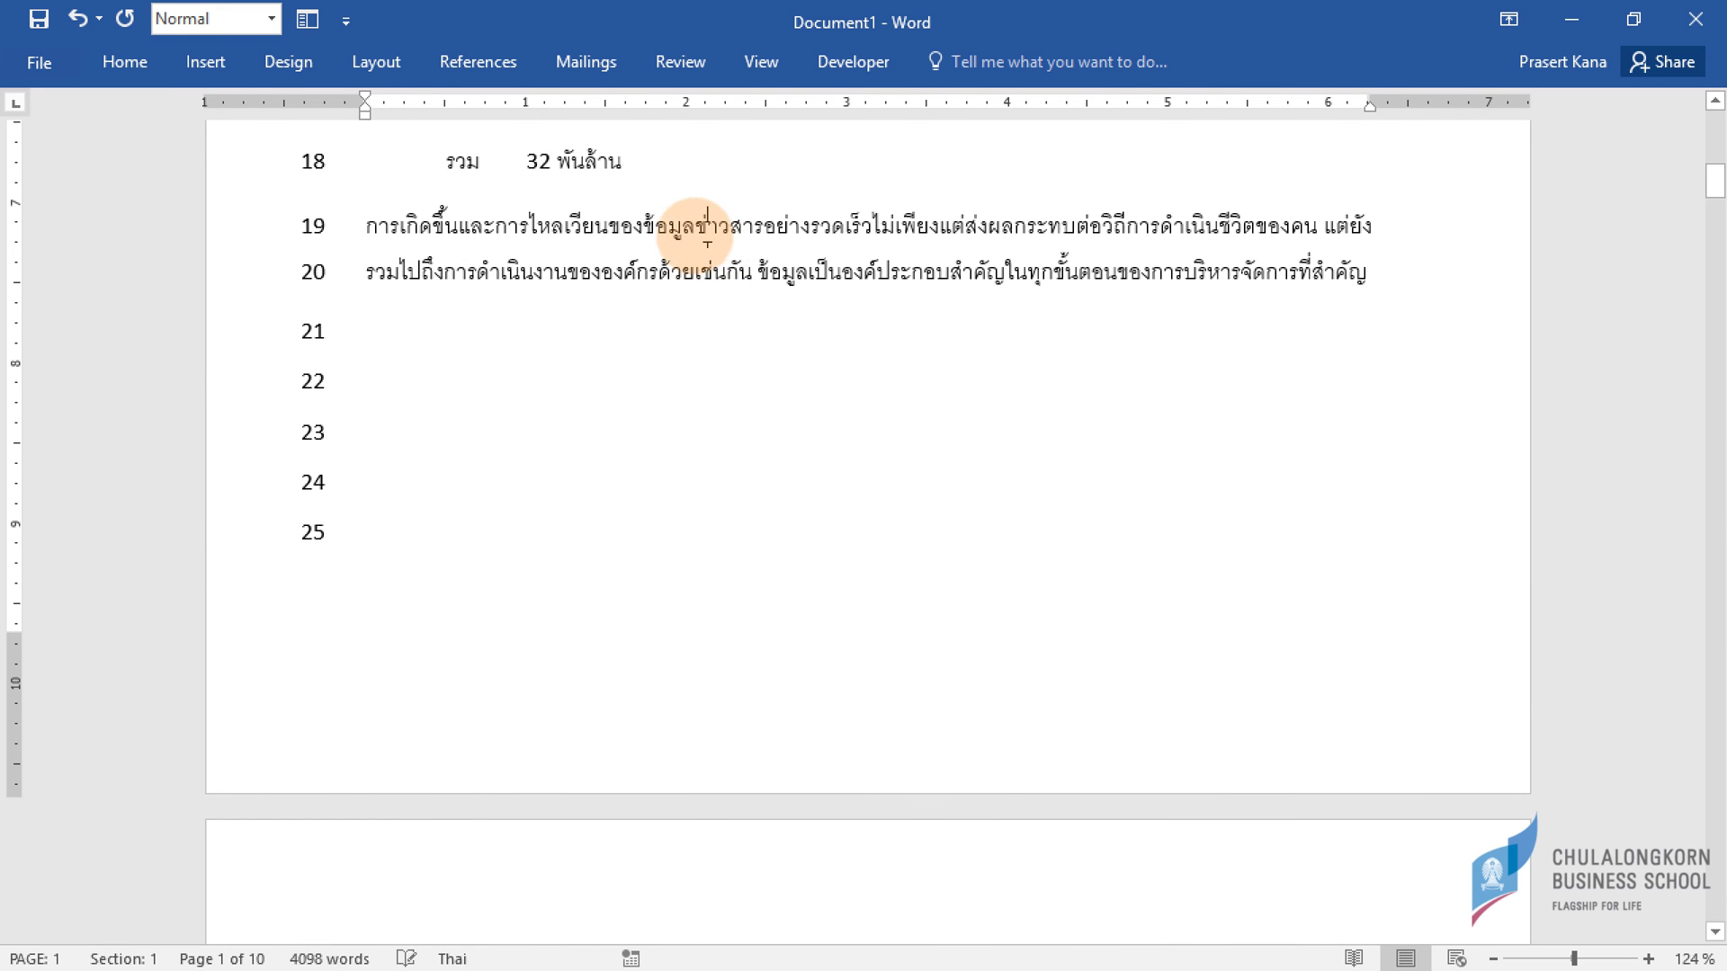
left_click(143, 65)
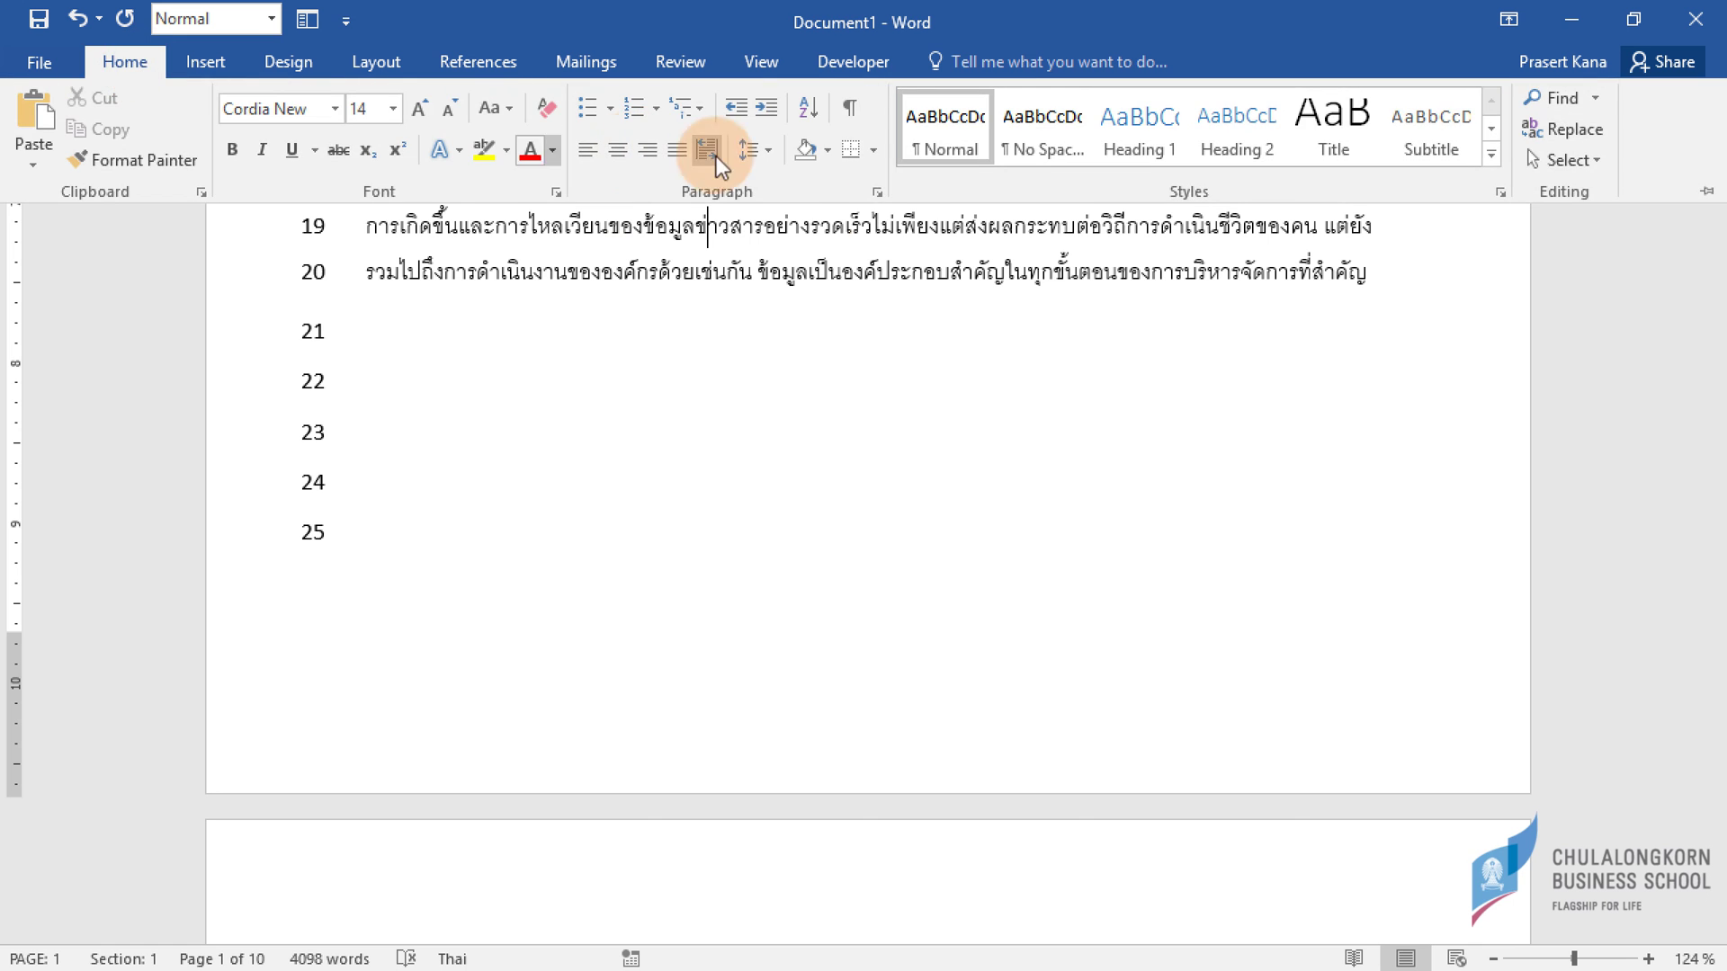
left_click(875, 193)
left_click(649, 231)
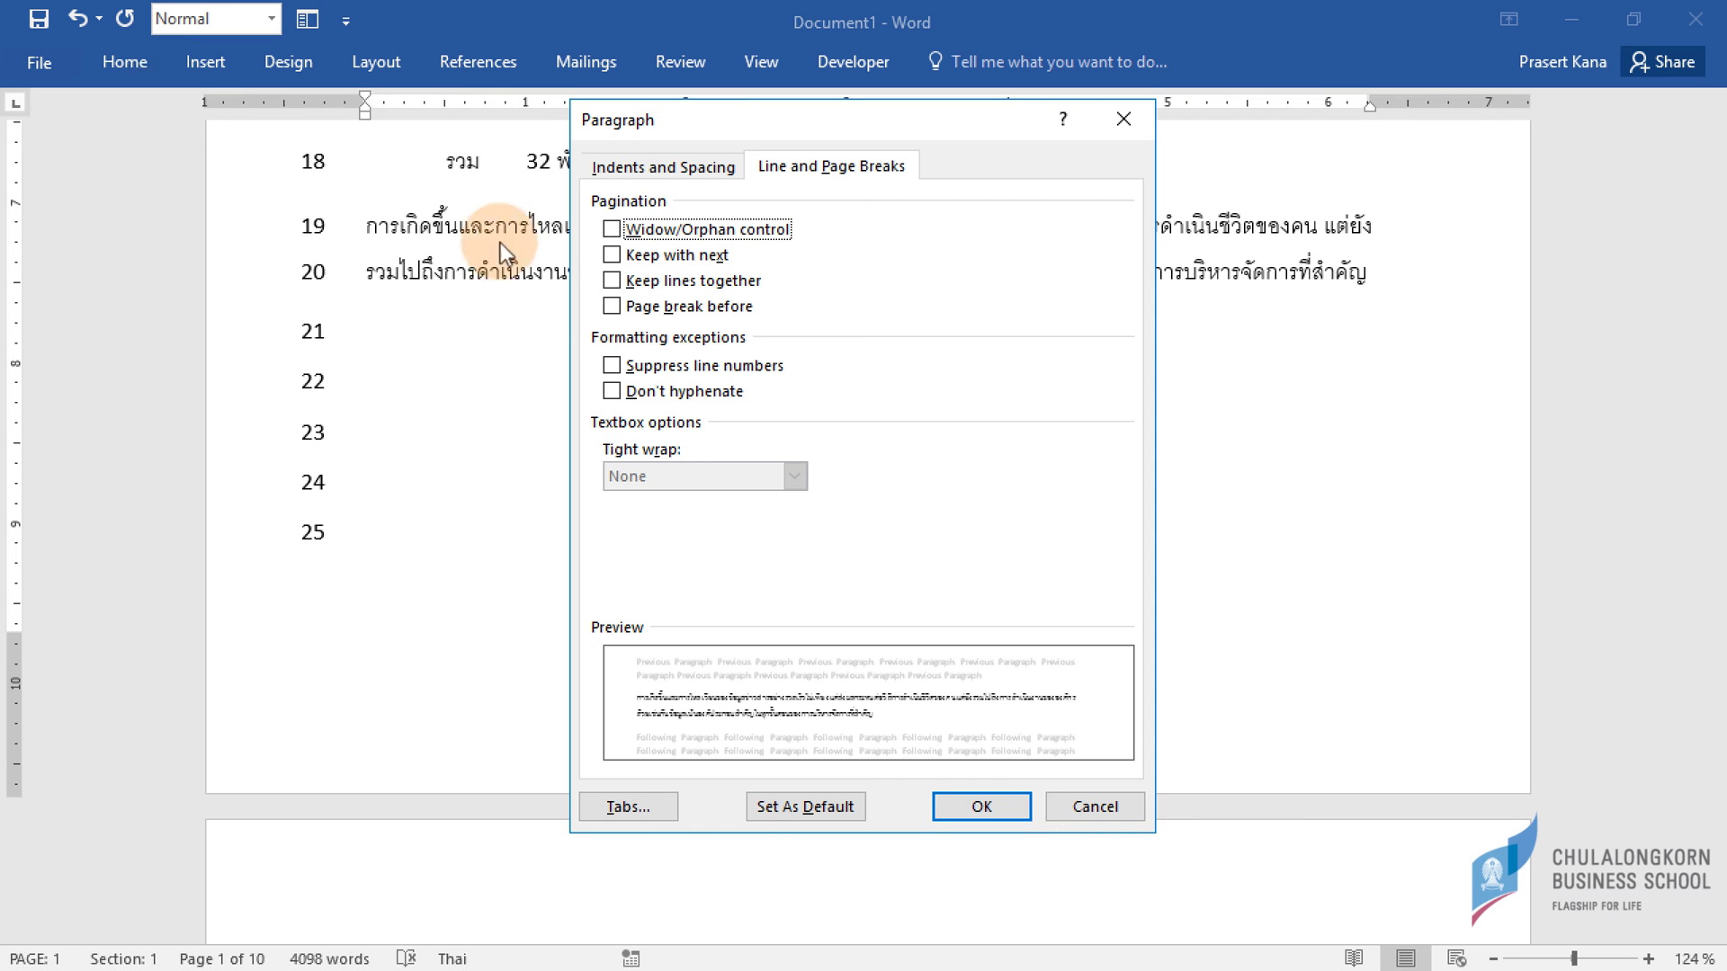
key("Return")
left_click(122, 58)
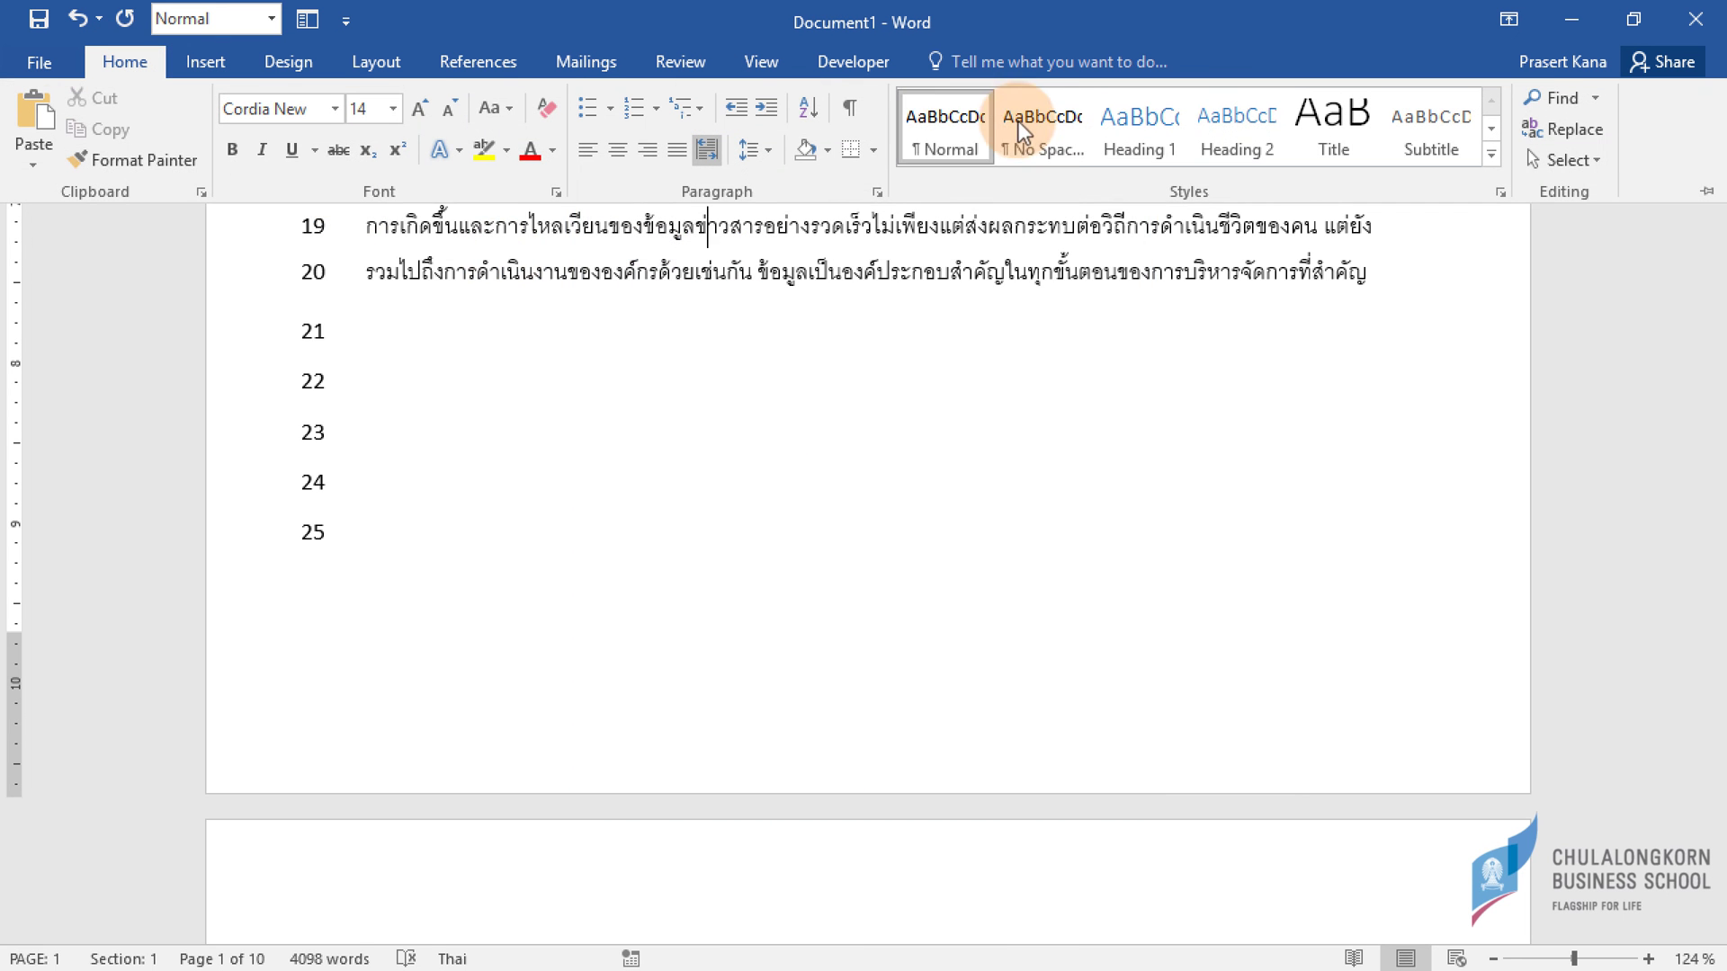
left_click(926, 142)
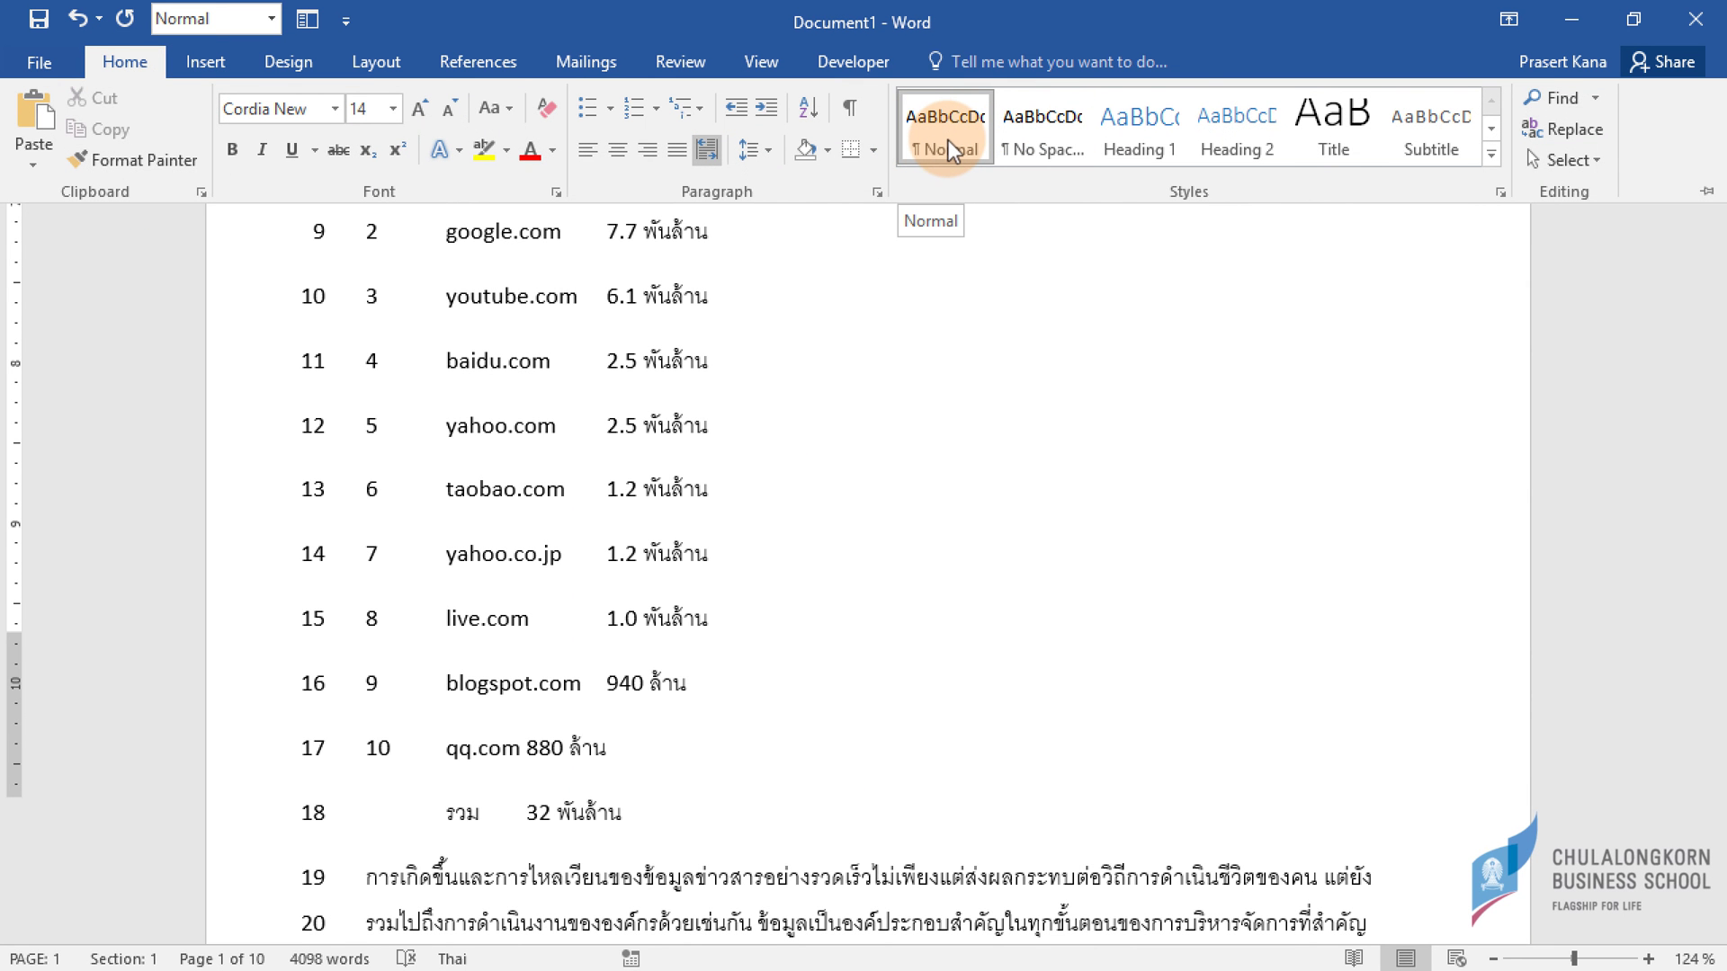
scroll(1038, 477, "down", 7)
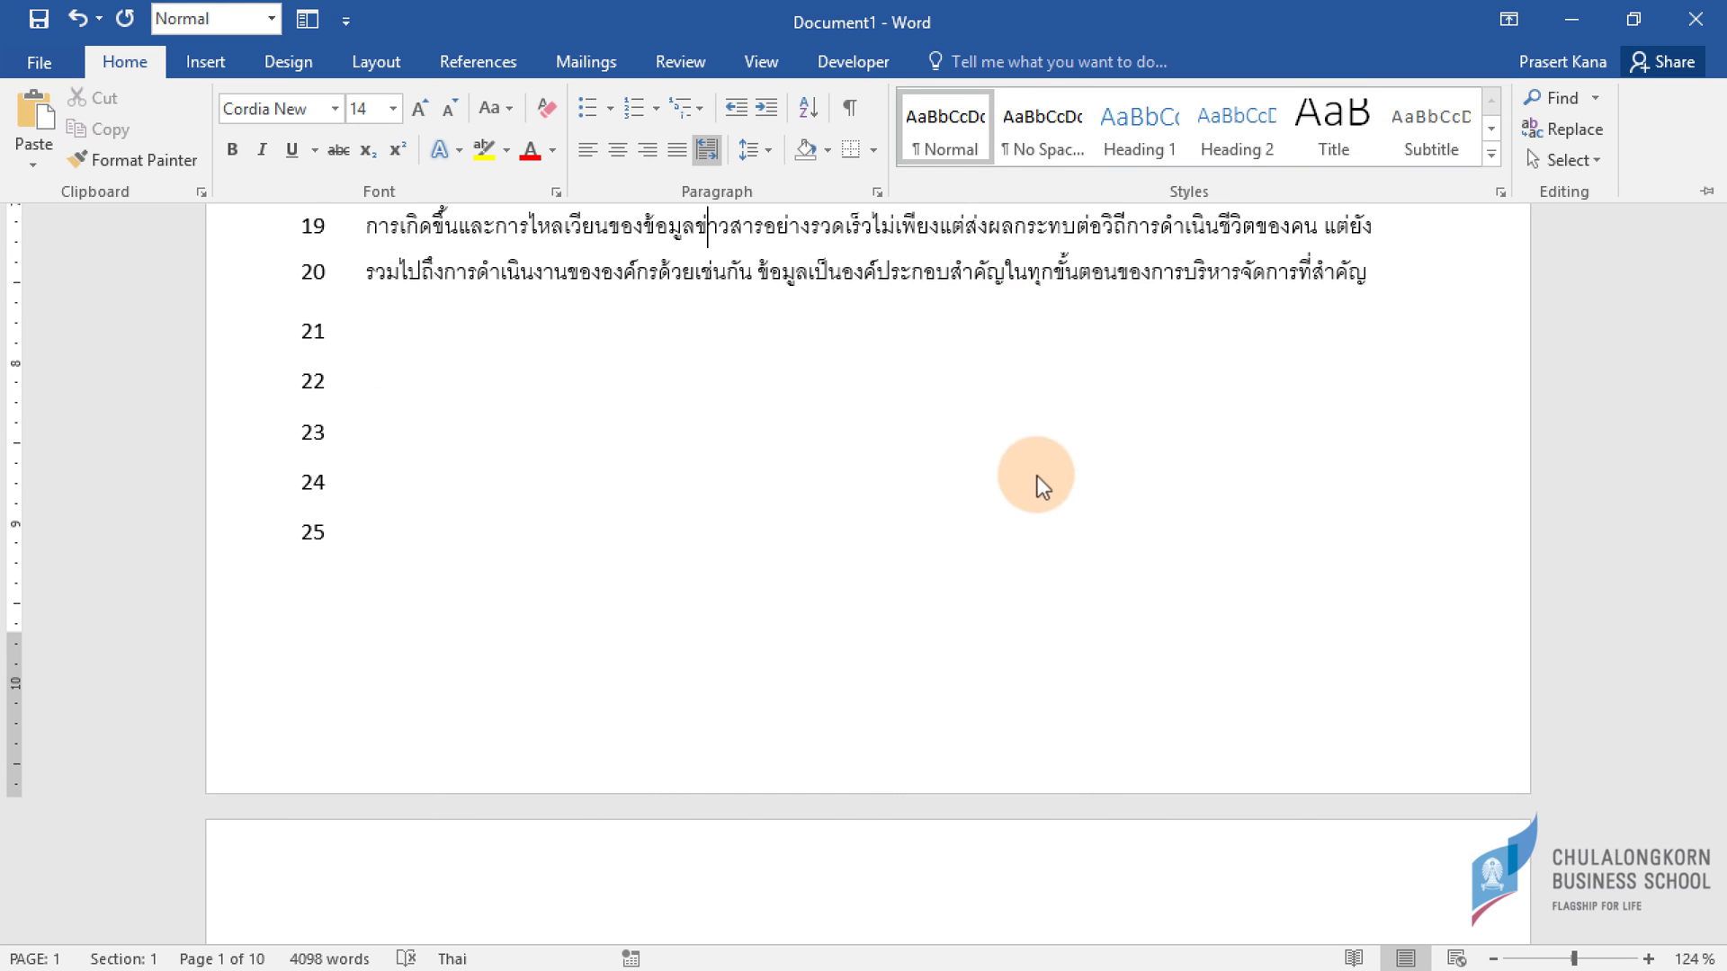
scroll(1034, 461, "up", 3)
scroll(1036, 458, "up", 1)
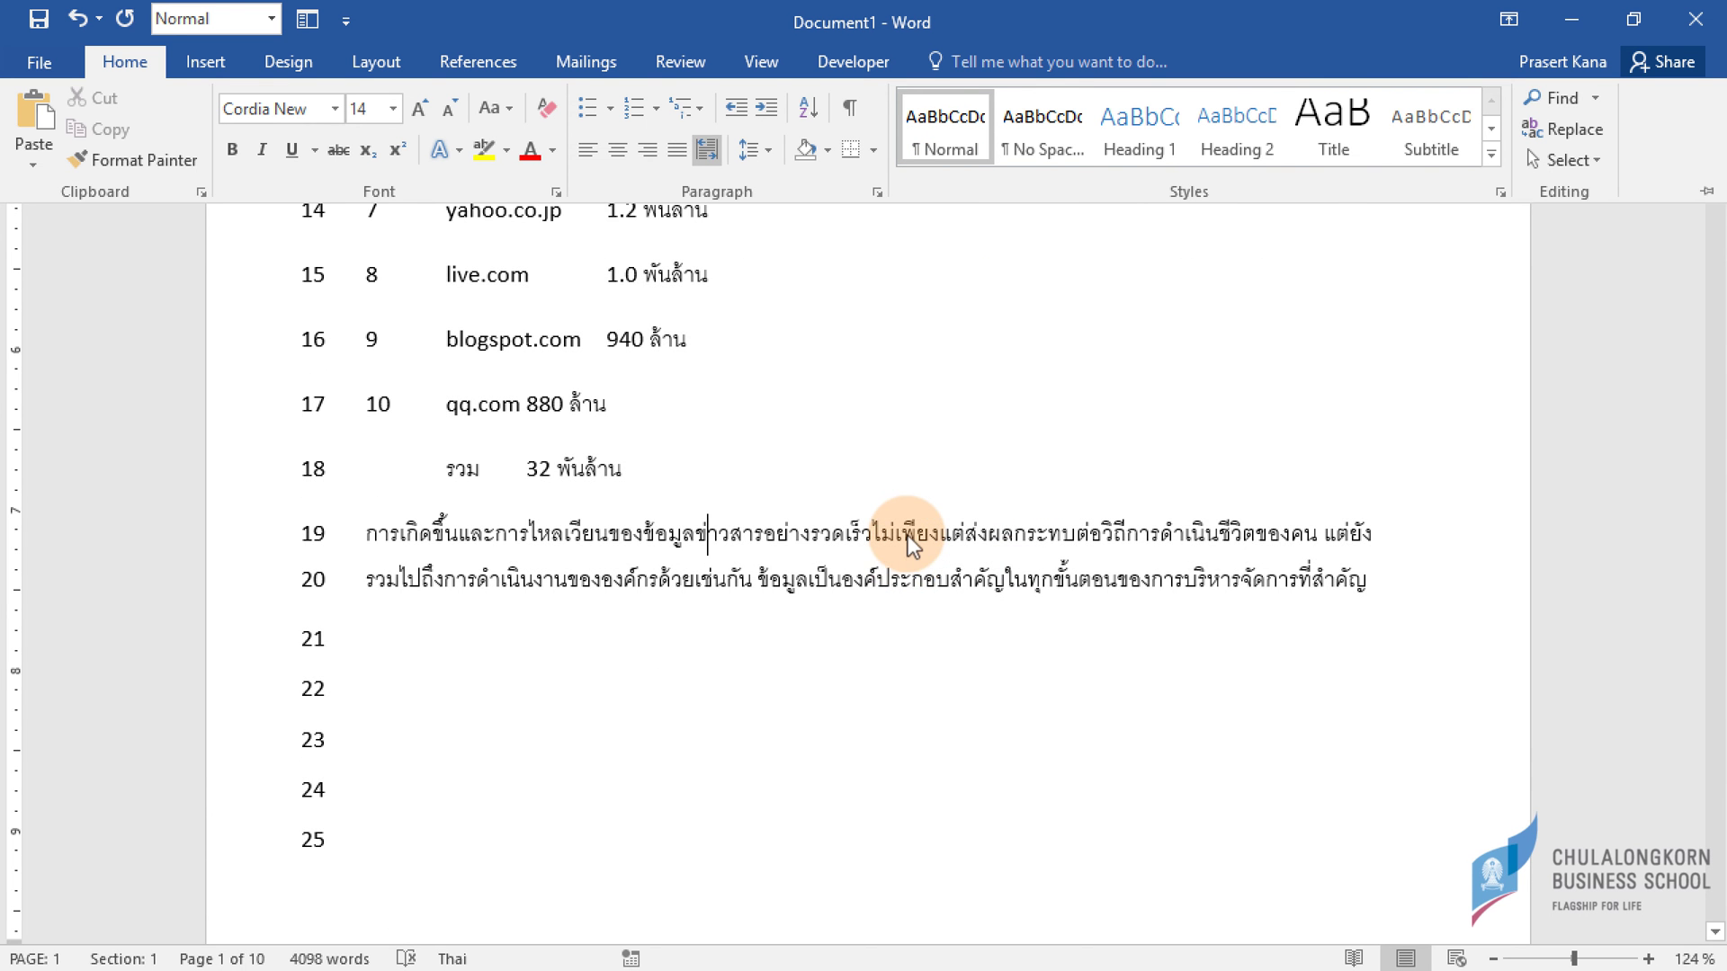
scroll(909, 536, "down", 8)
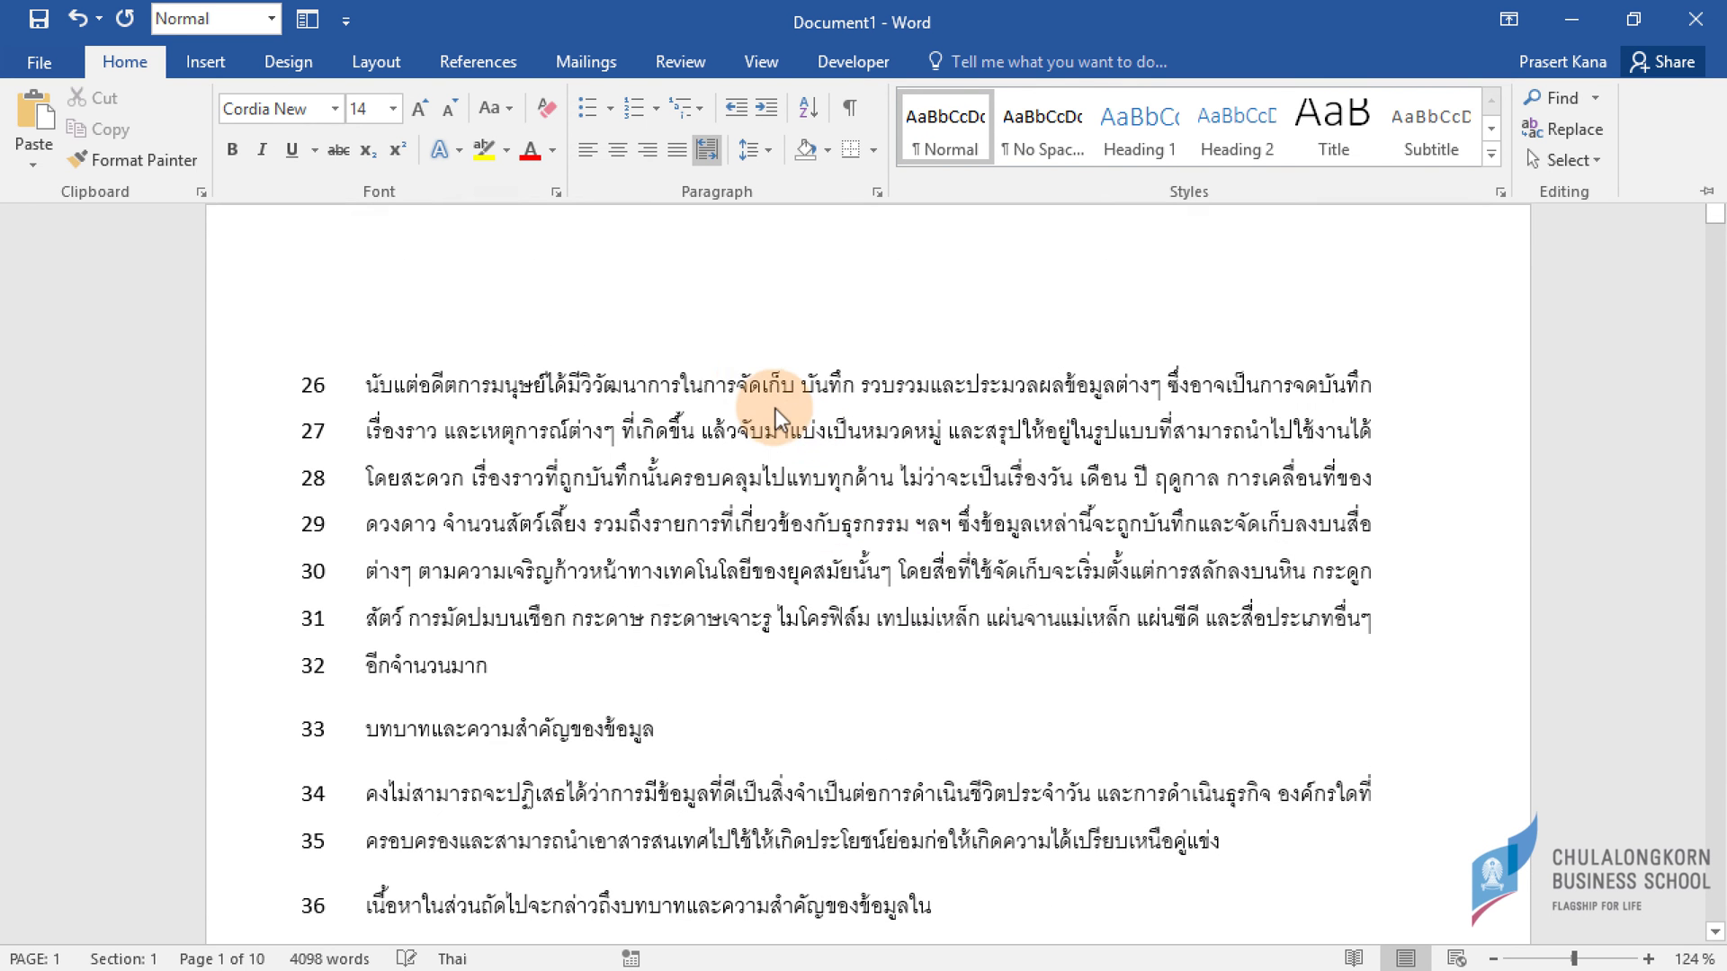
key("ctrl+F1")
left_click(751, 431)
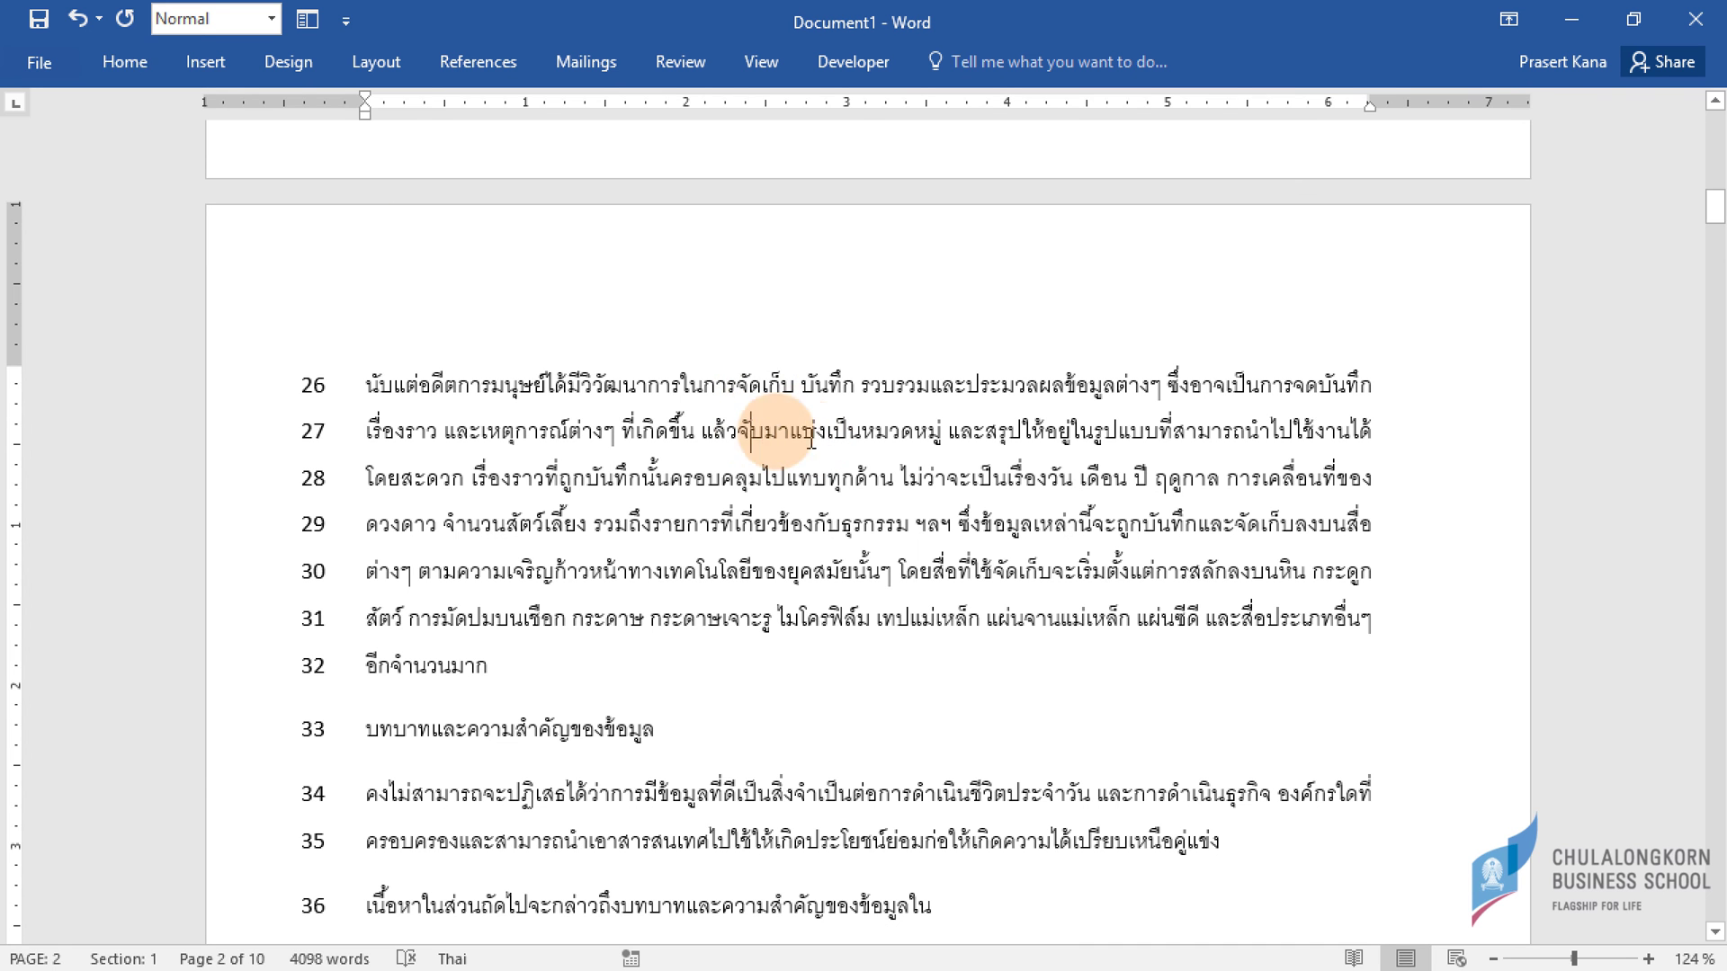
left_click(126, 61)
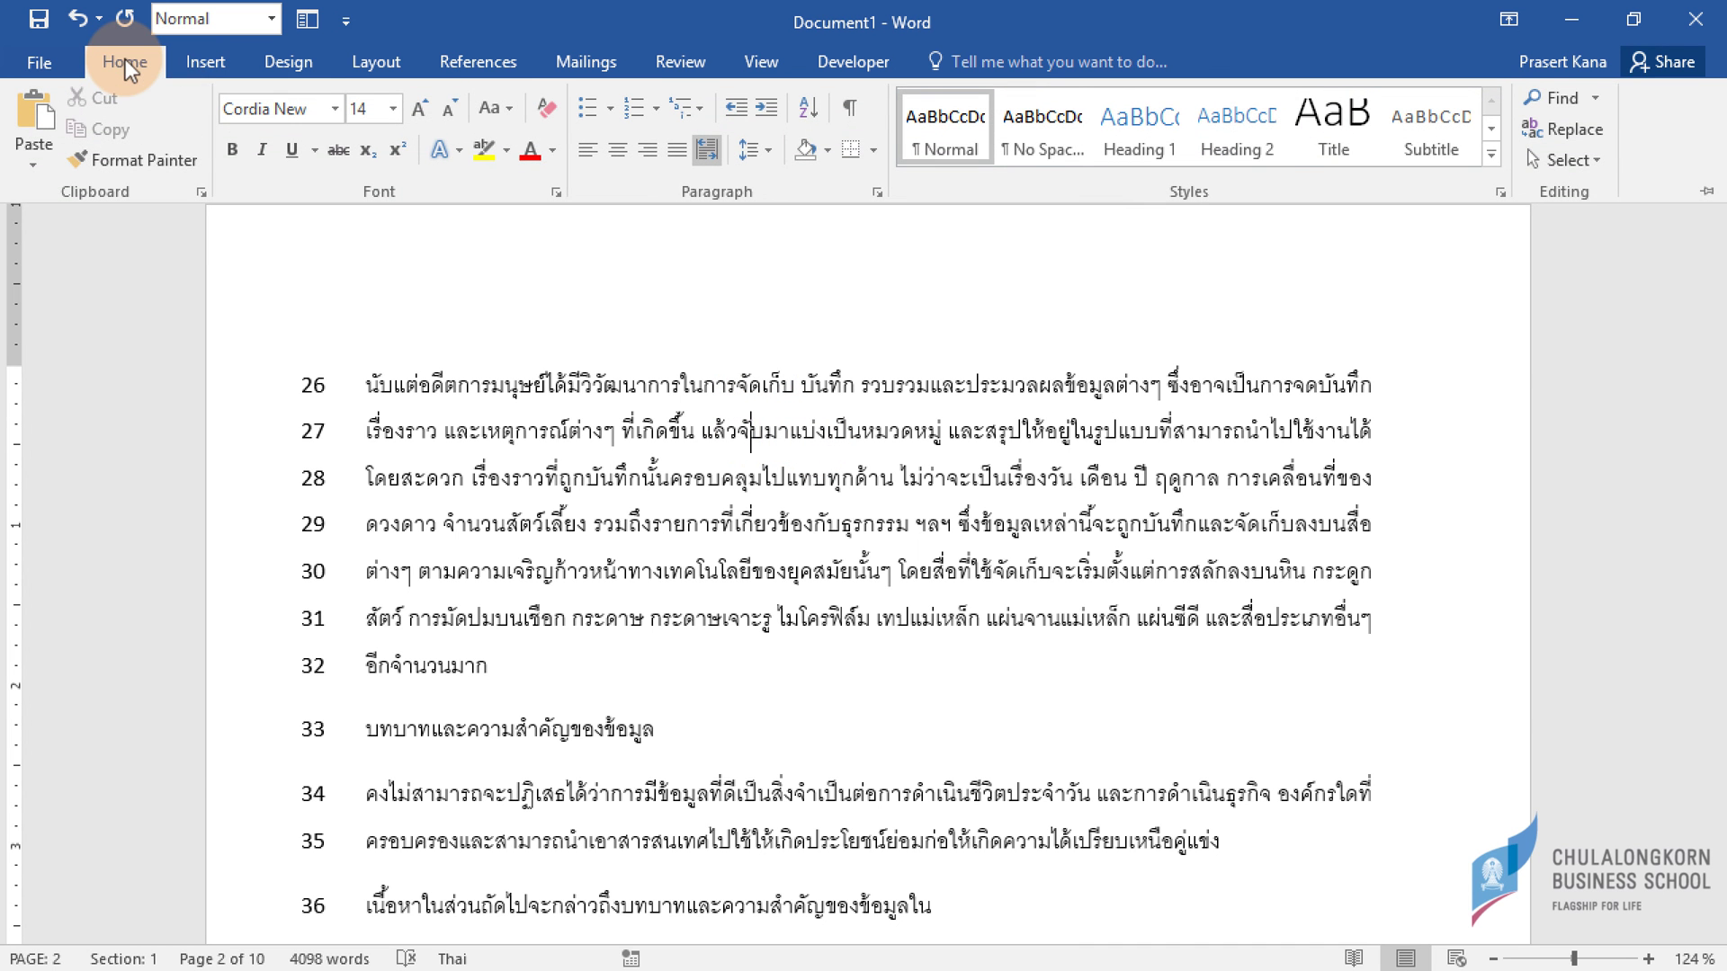
Enable Widow/Orphan control in the Normal style's paragraph settings via Modify Style.
left_click(960, 144)
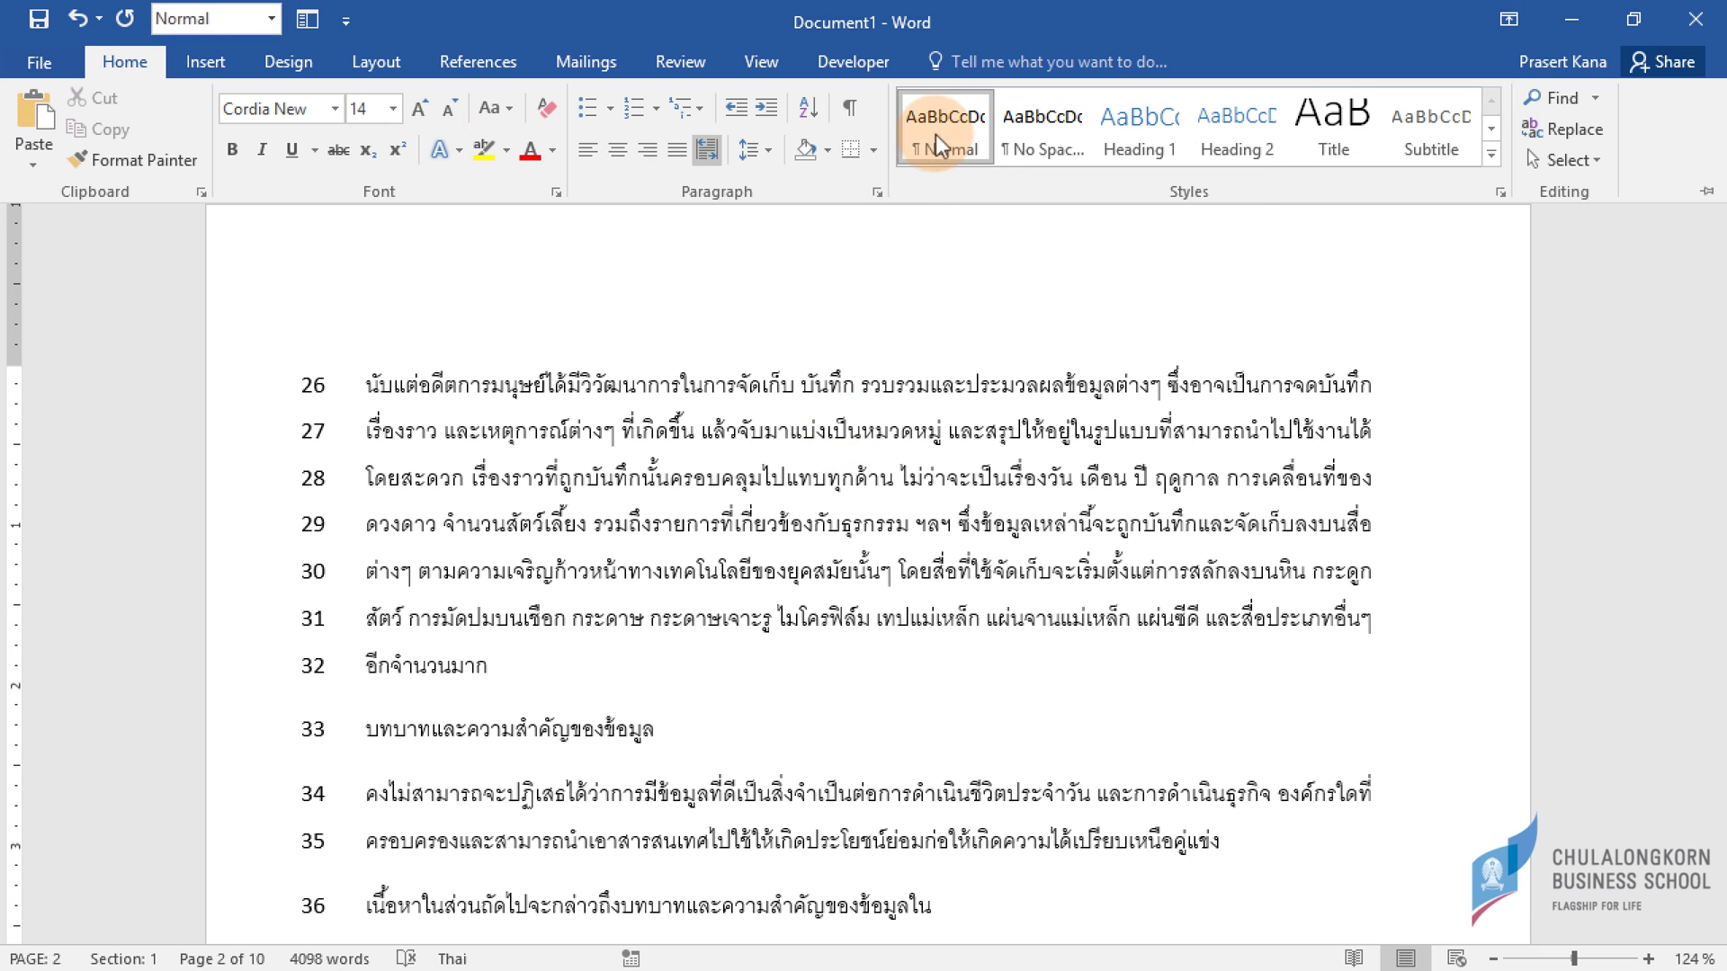
right_click(935, 133)
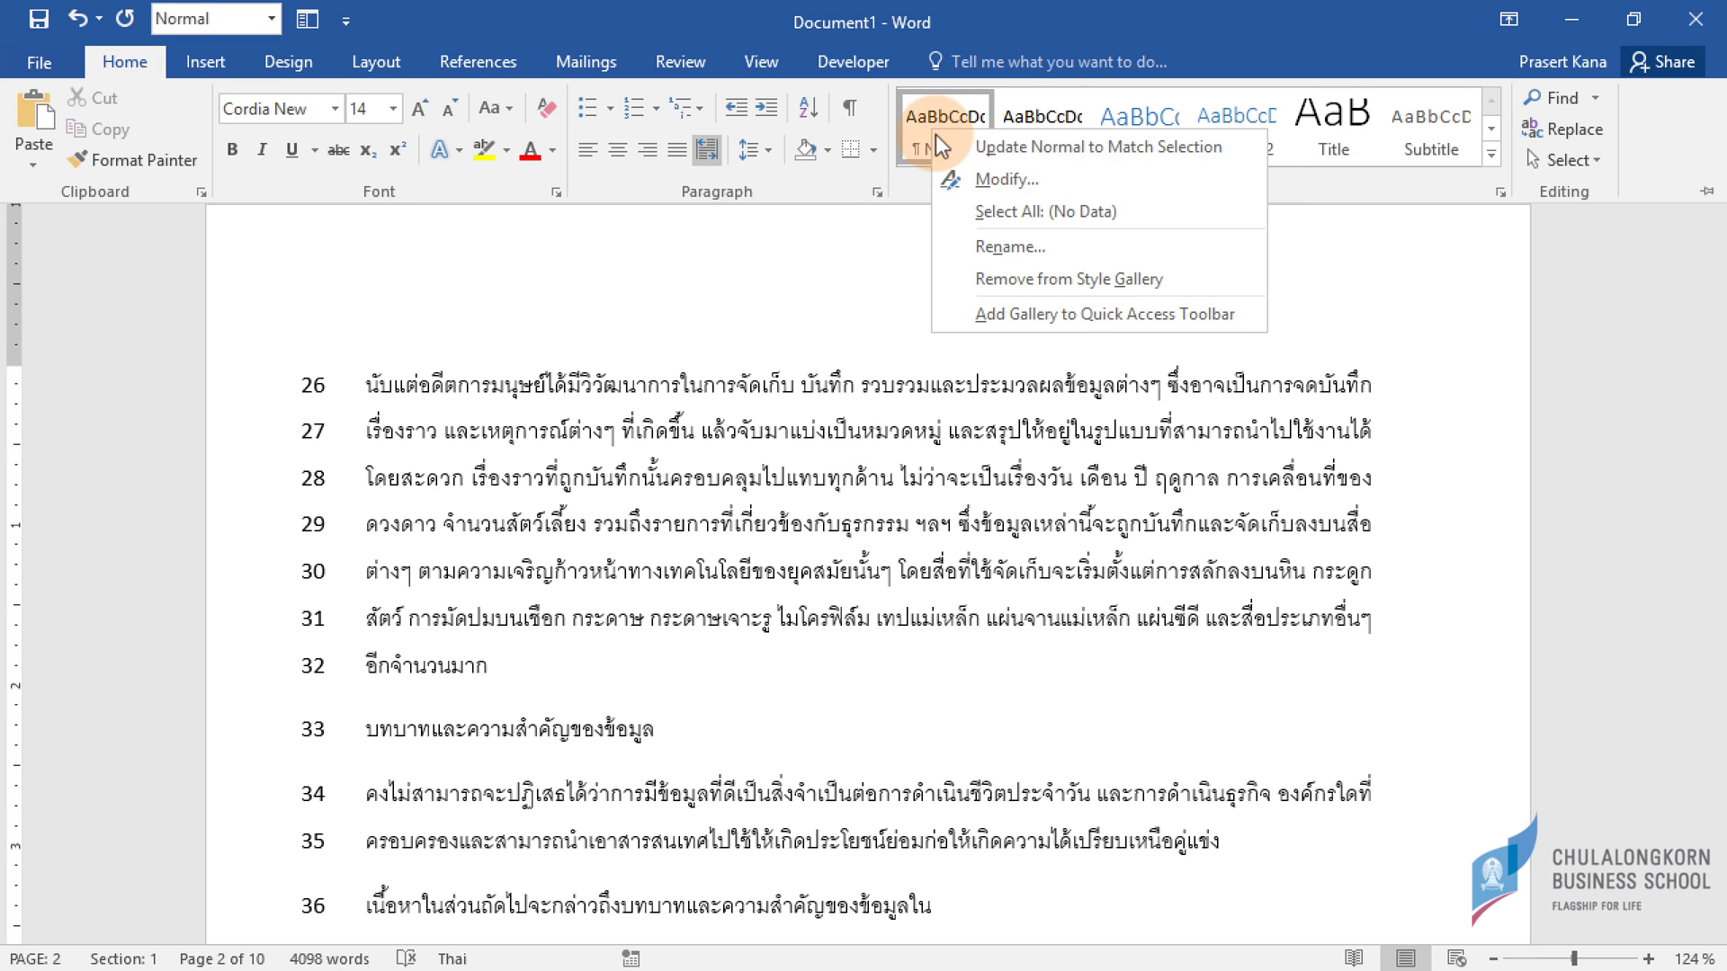
left_click(980, 183)
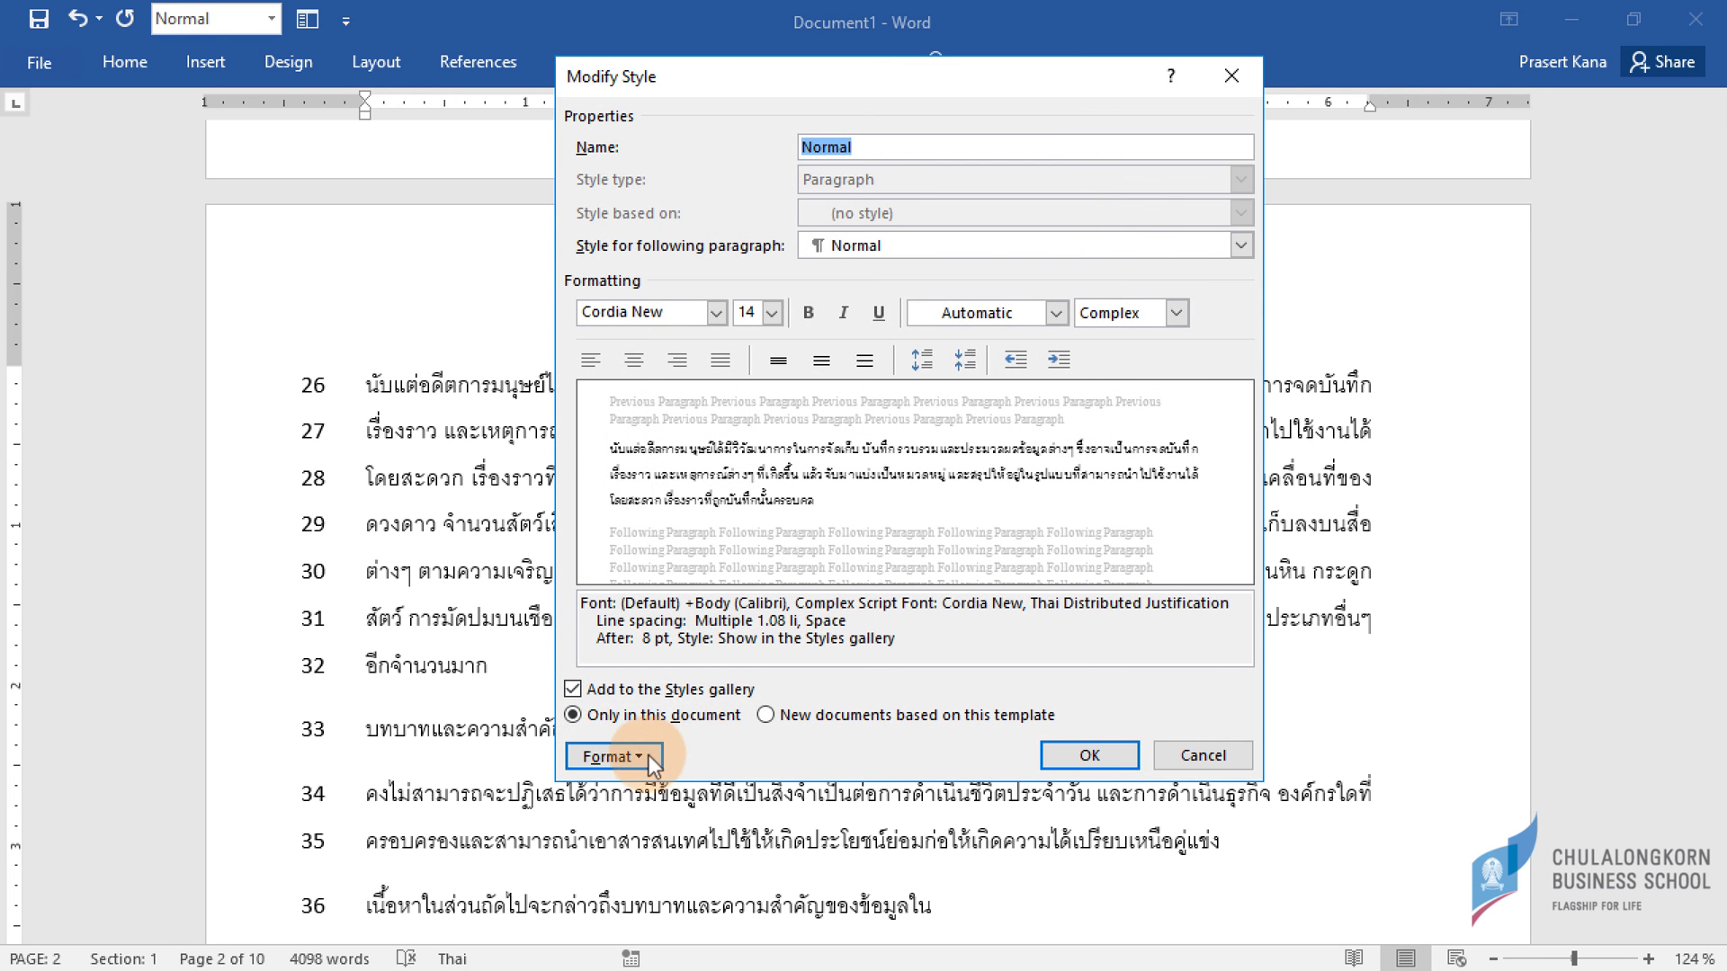
left_click(649, 756)
left_click(651, 517)
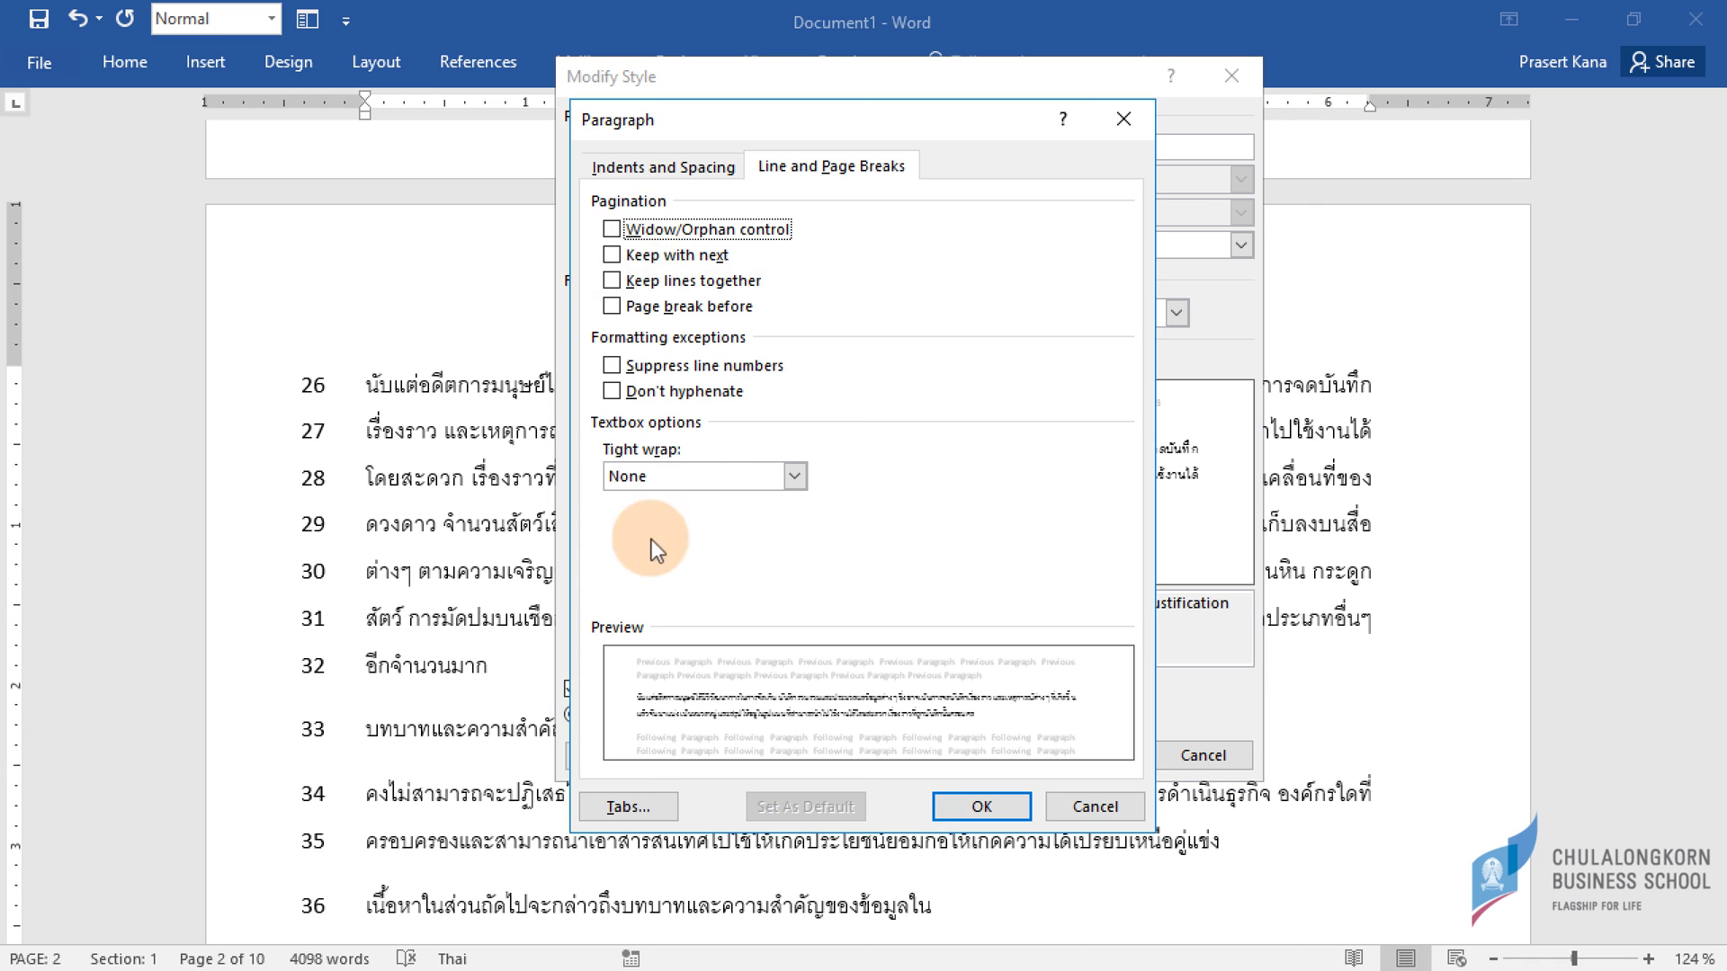
left_click(640, 237)
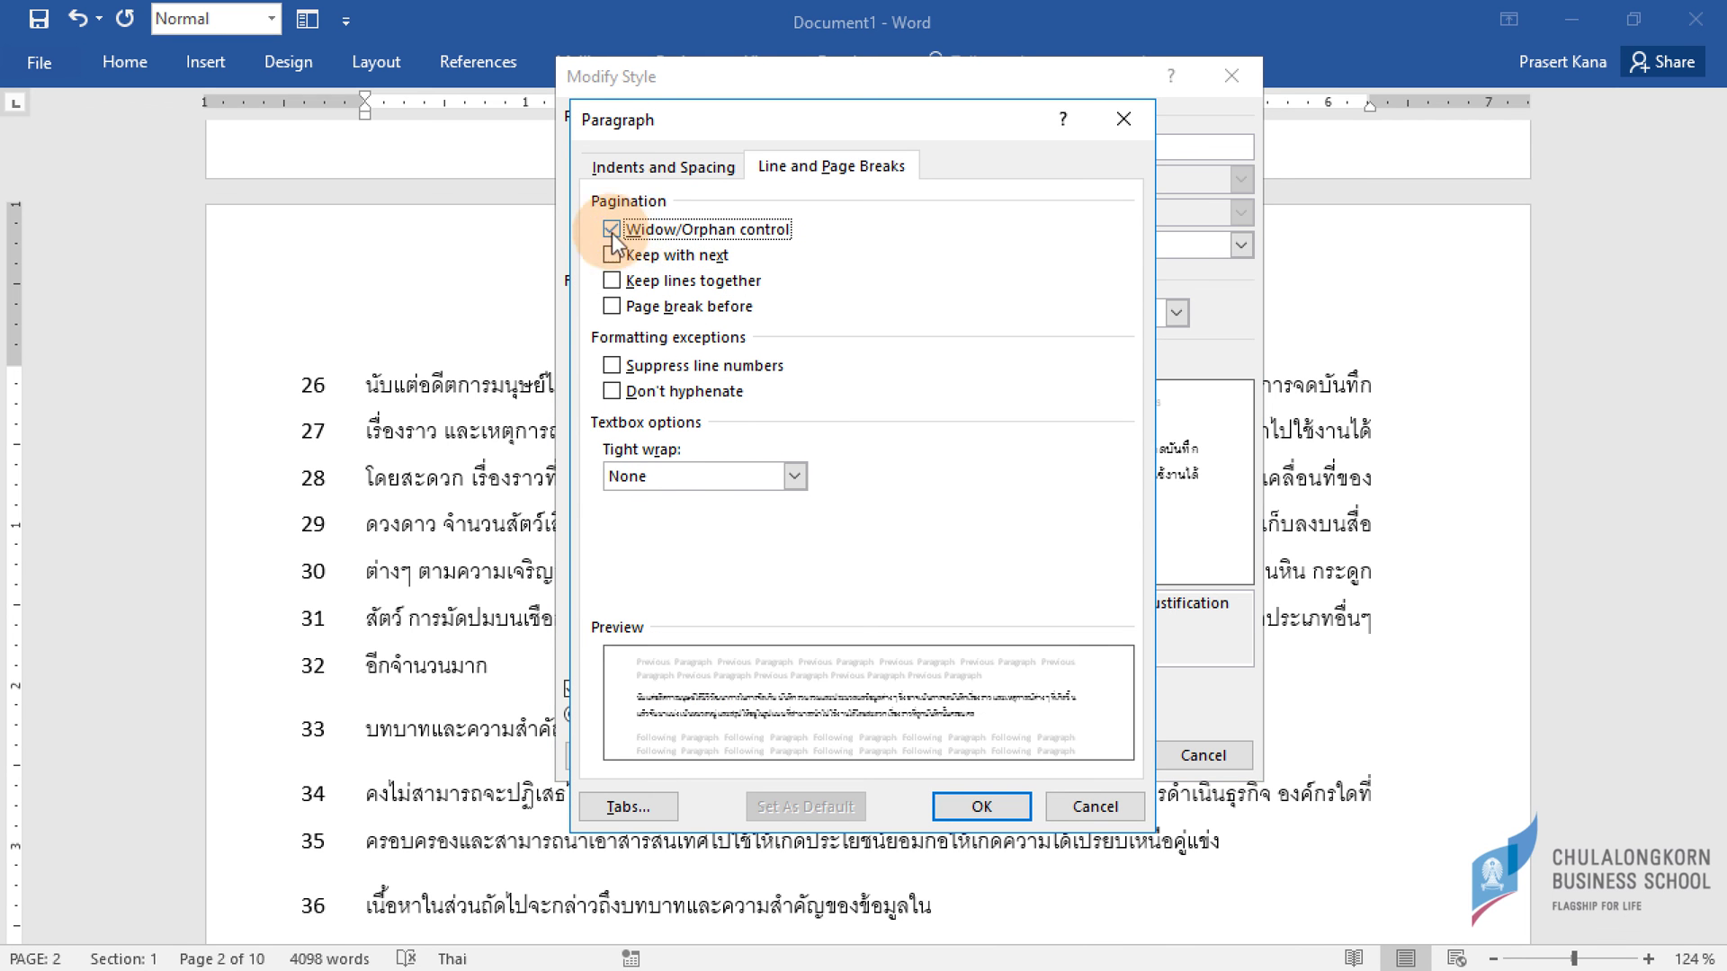
left_click(634, 236)
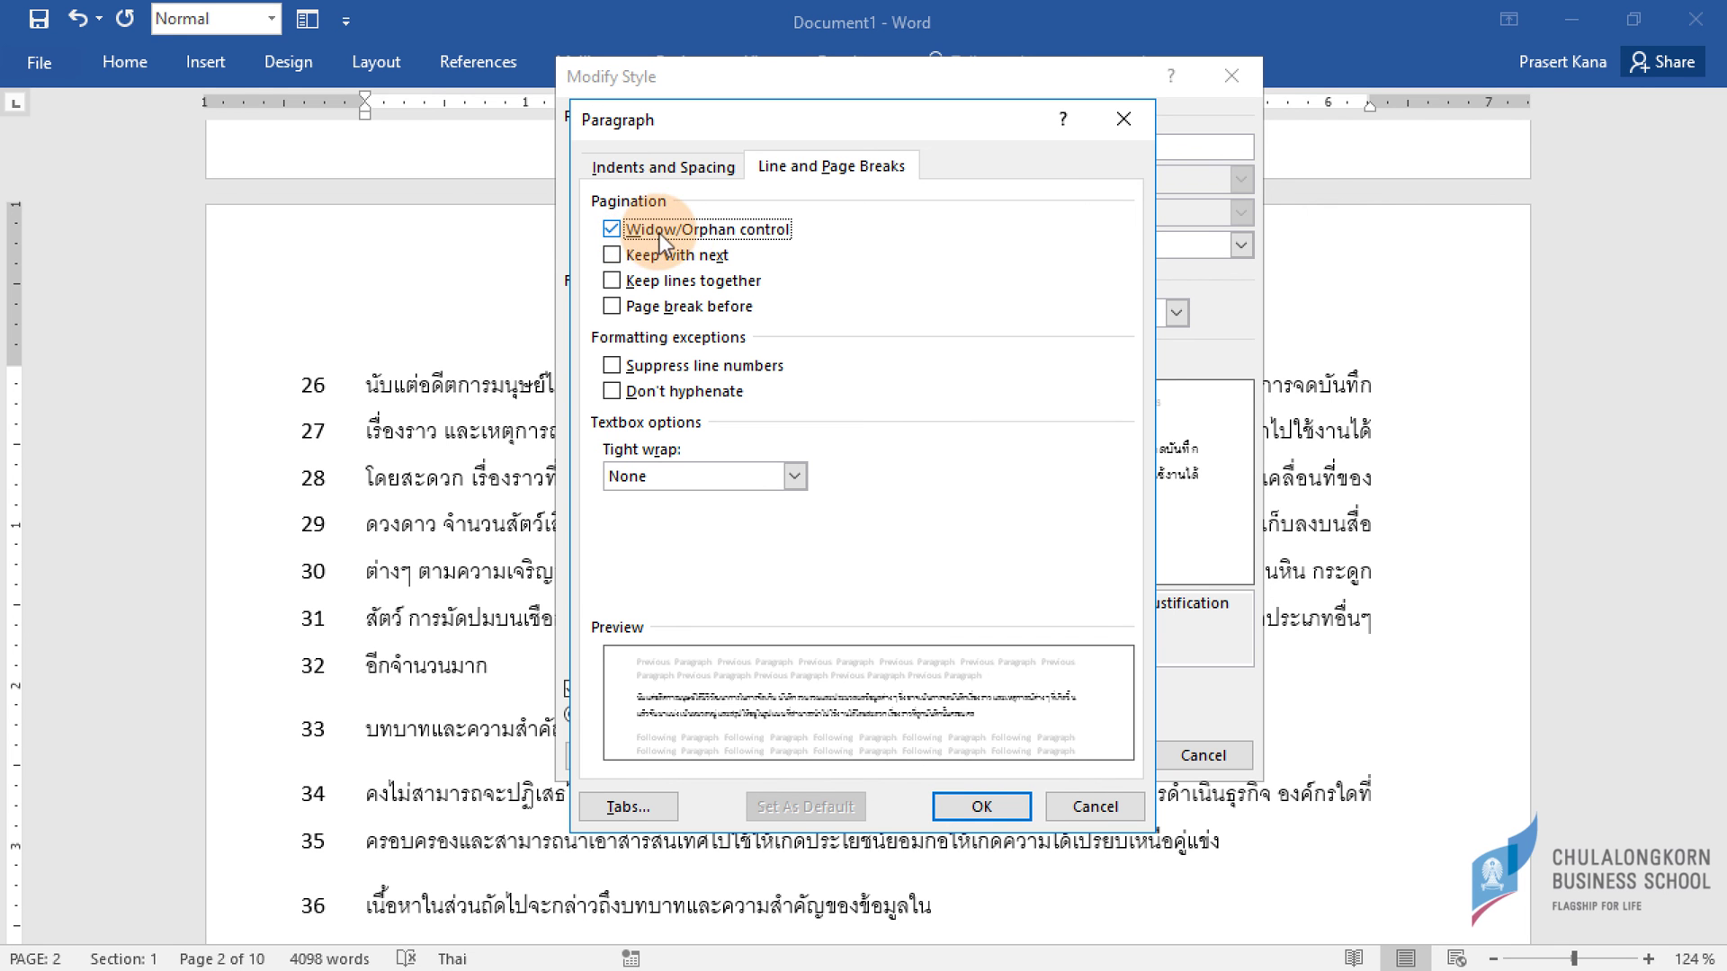
left_click(979, 808)
Save the Normal style change, then delete blank line 21 so the นับแต่อดีต paragraph moves to page 1.
left_click(1091, 753)
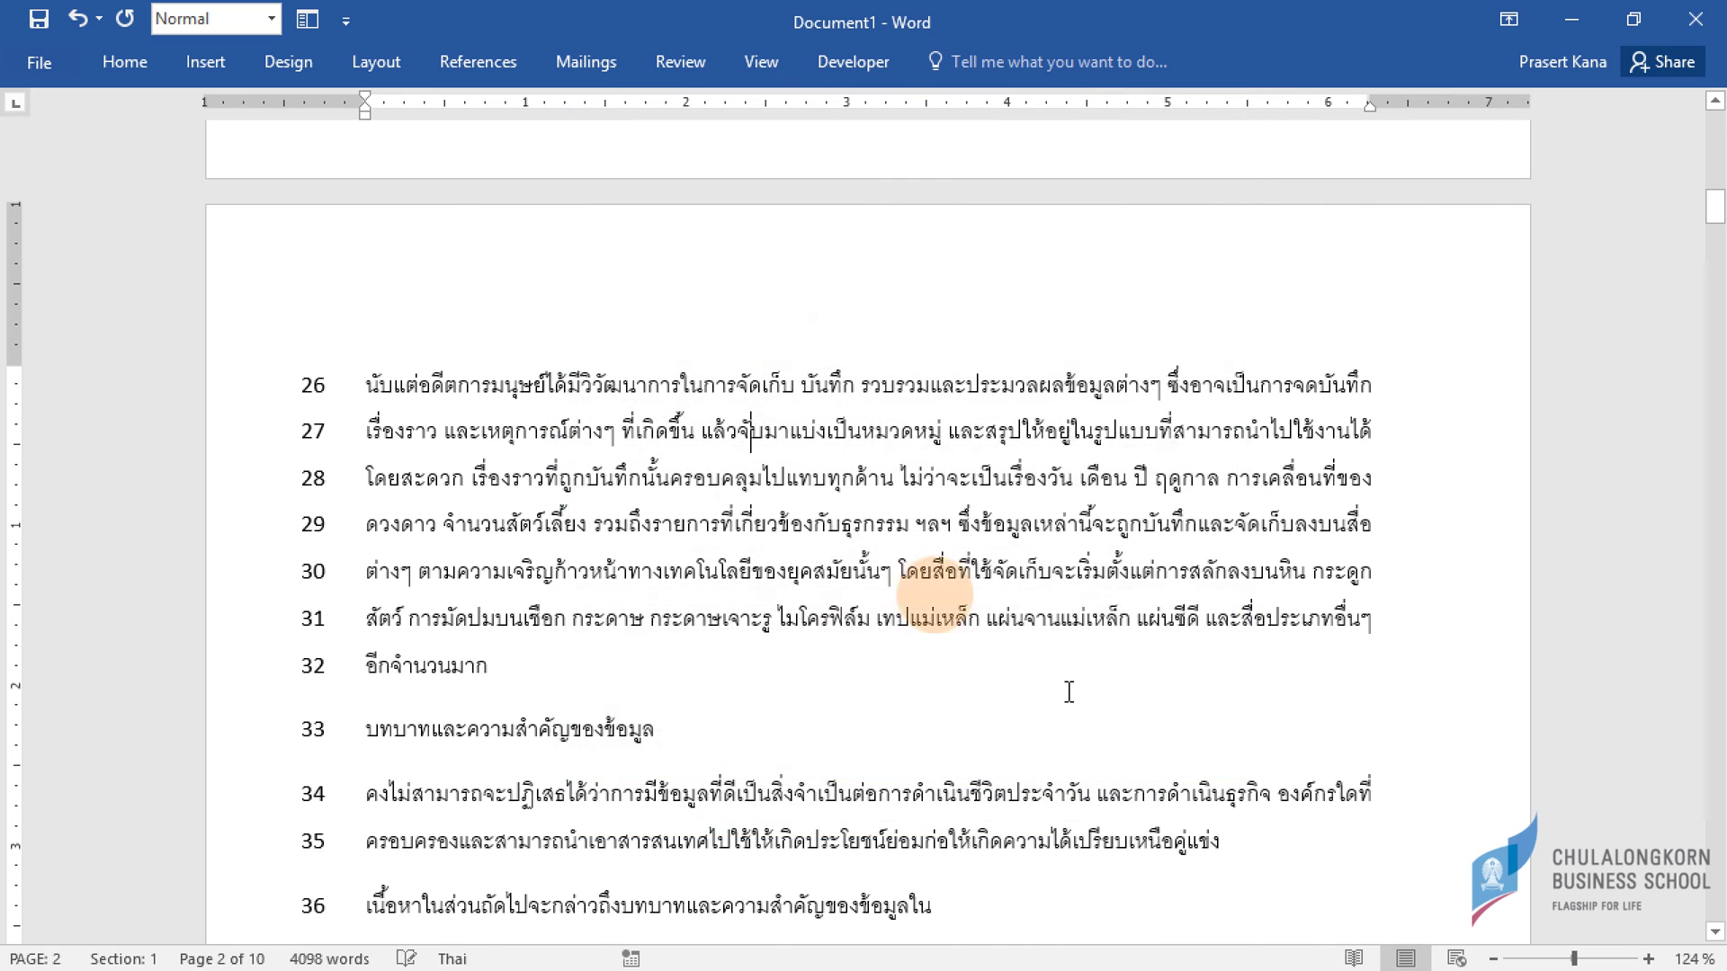
scroll(686, 409, "down", 4)
scroll(686, 410, "down", 4)
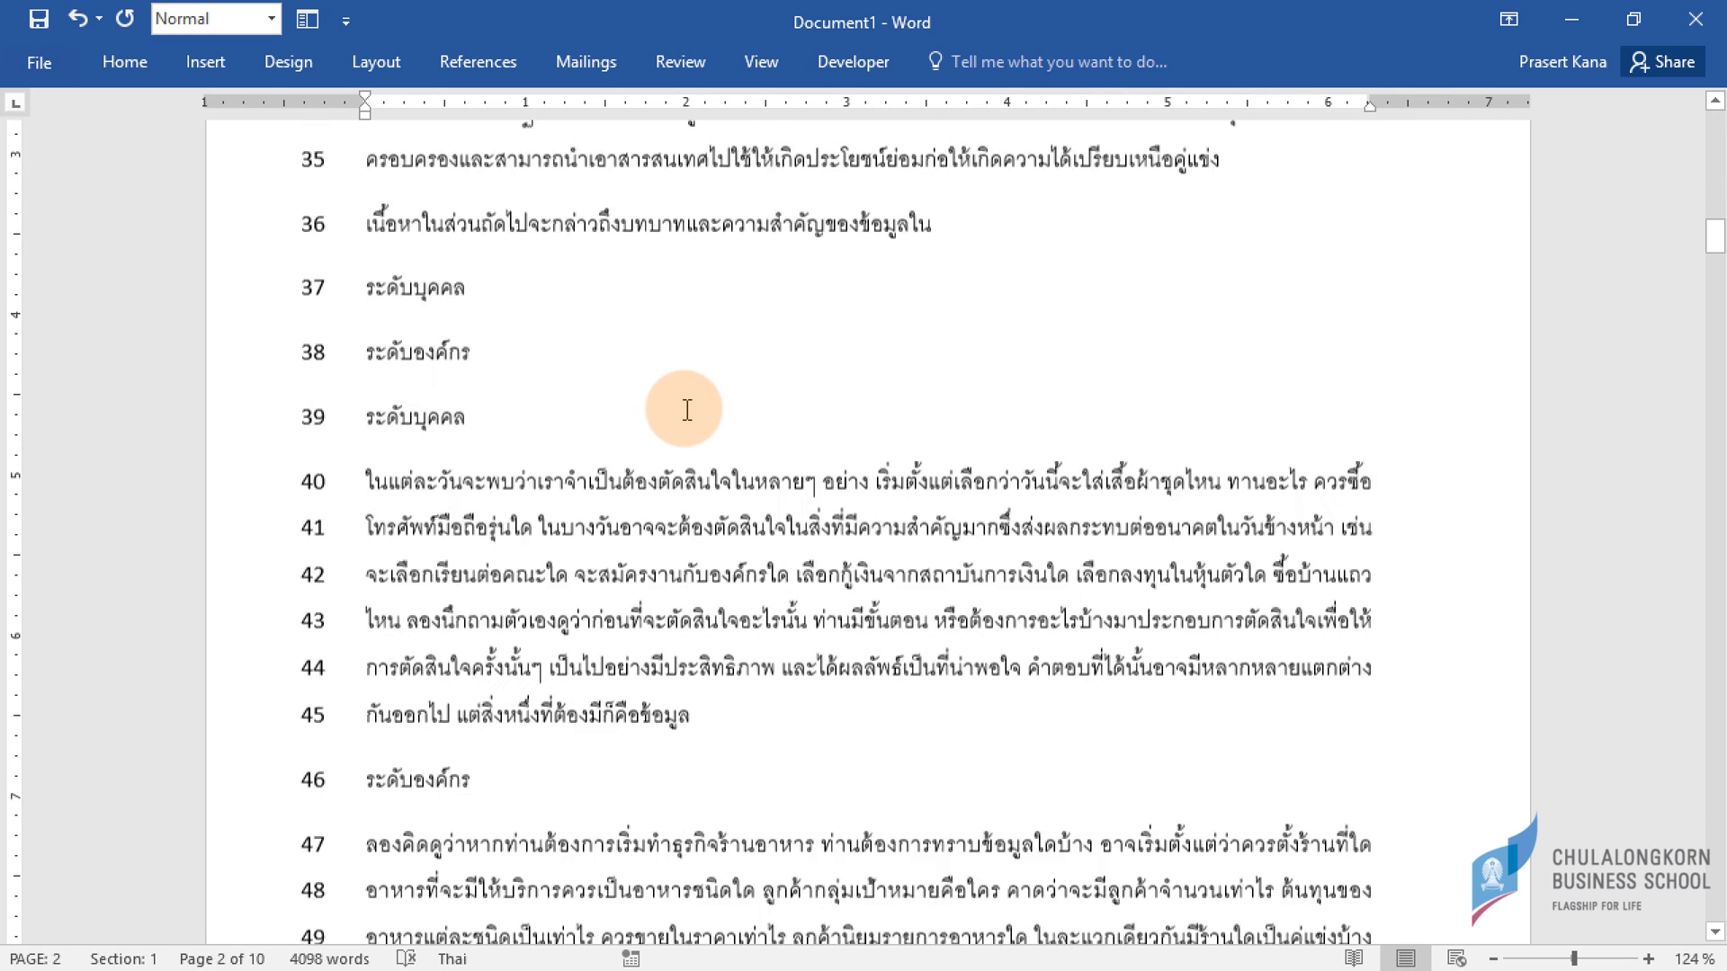
scroll(686, 409, "up", 12)
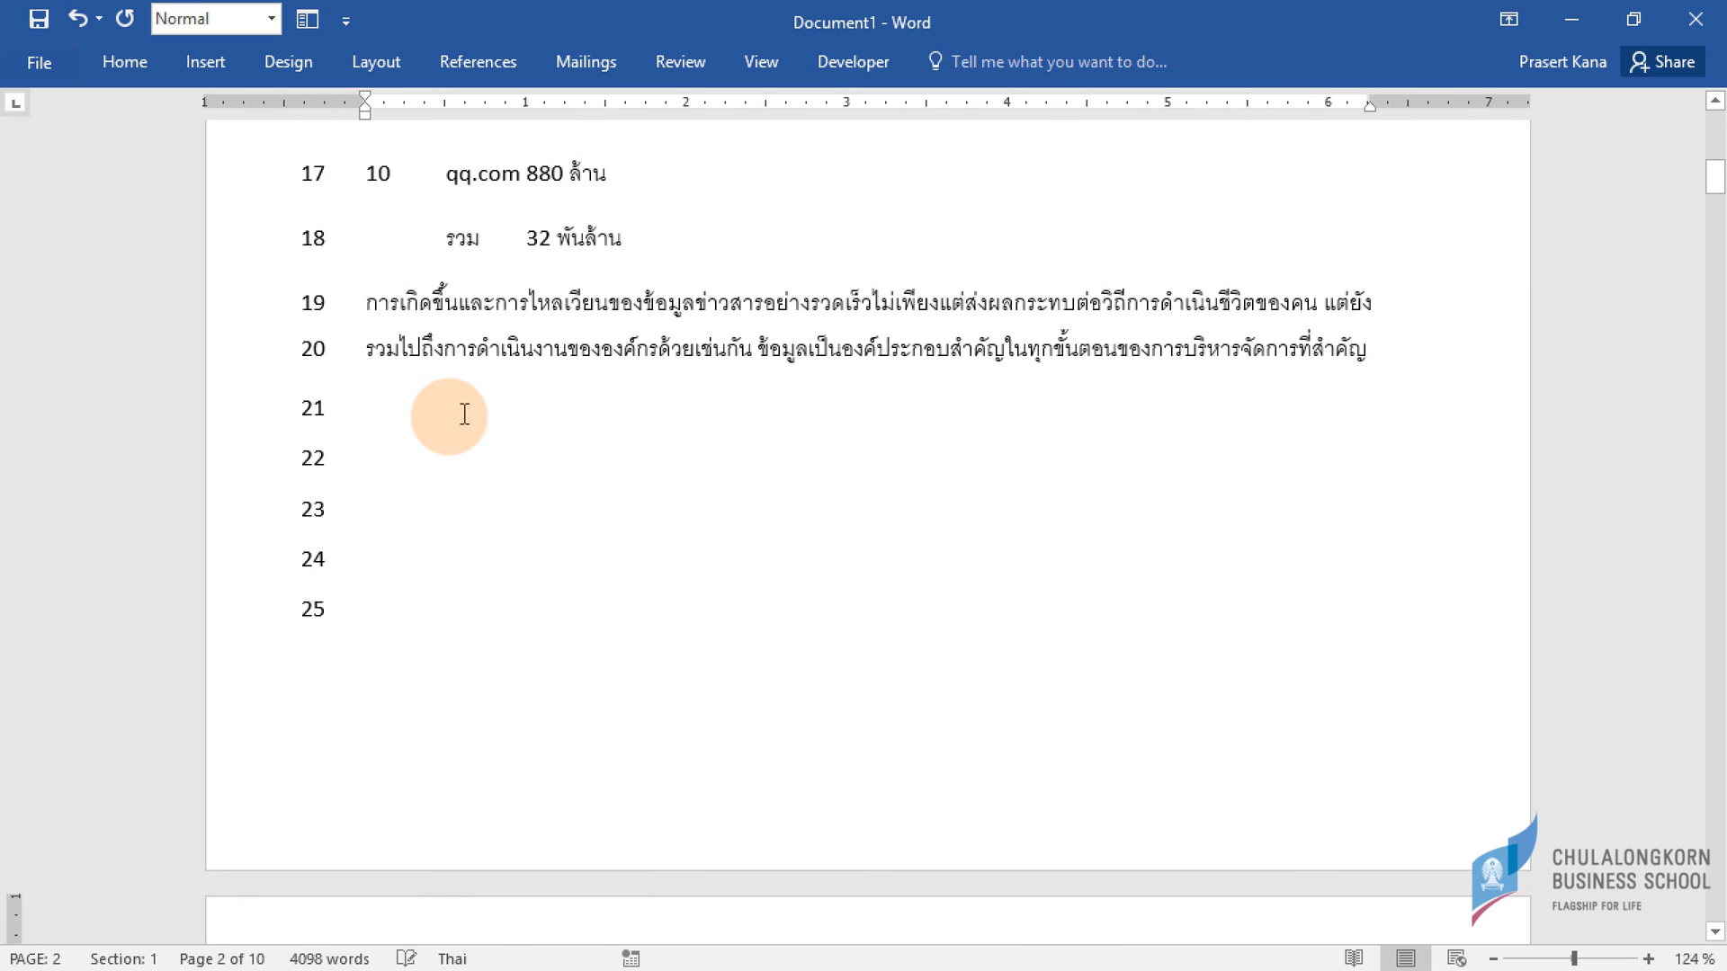
scroll(585, 478, "down", 1)
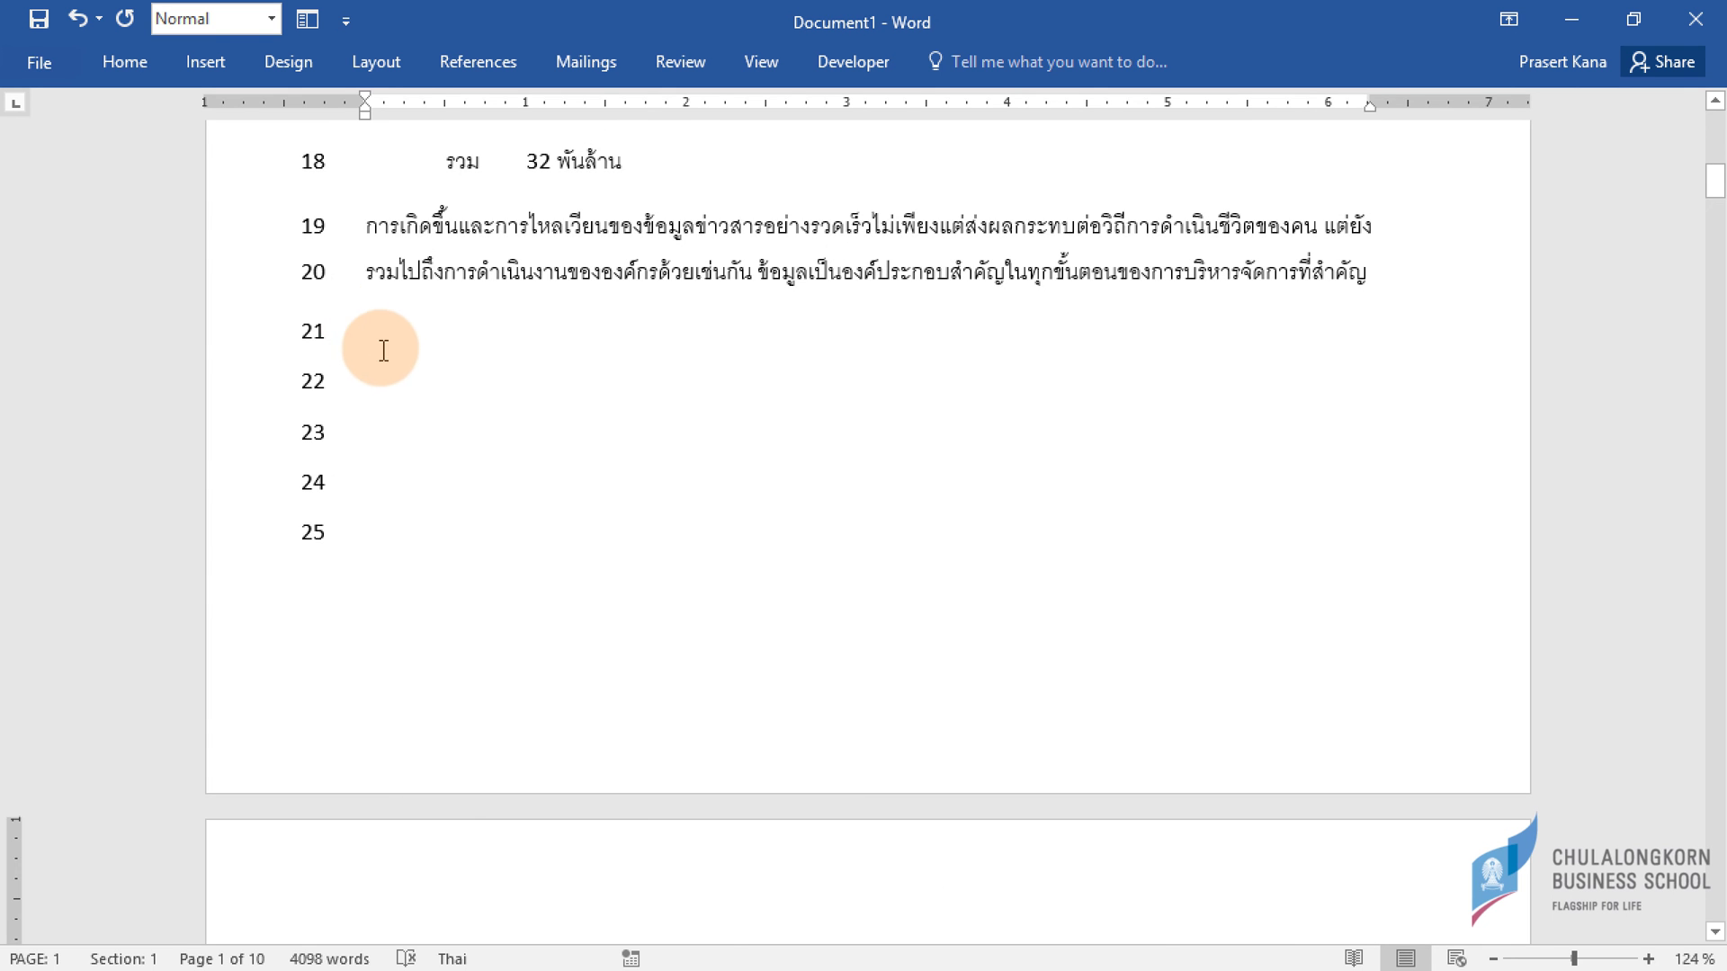
left_click(378, 332)
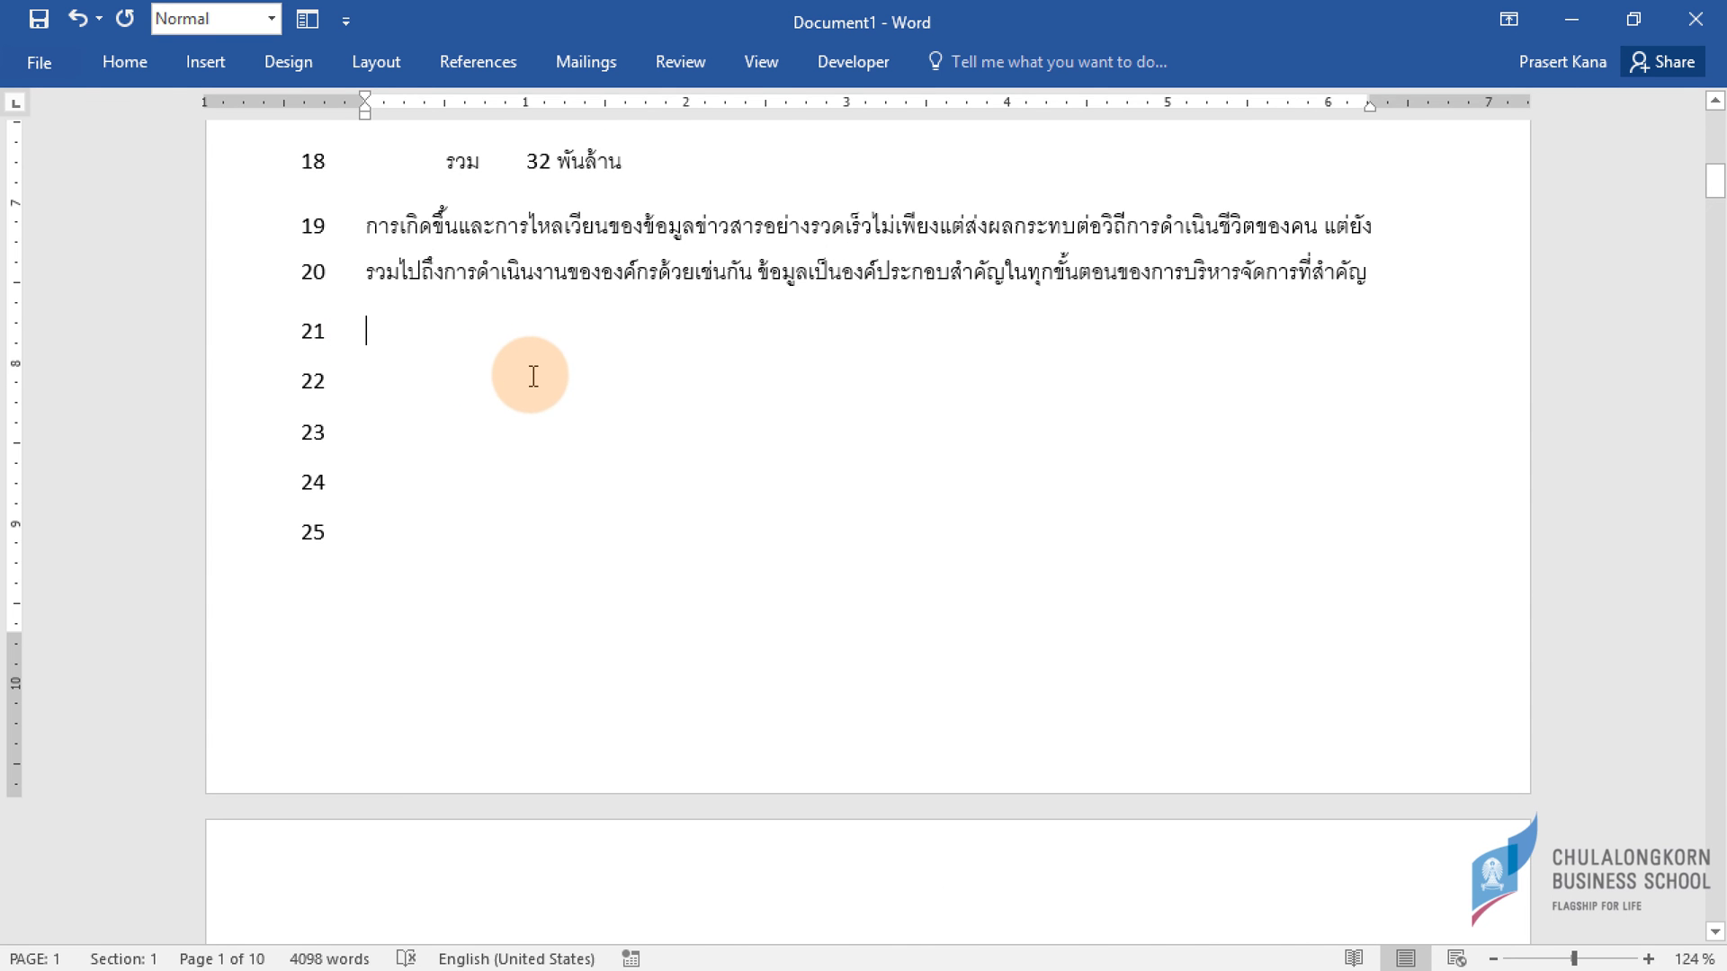
scroll(533, 376, "down", 3)
scroll(530, 374, "up", 2)
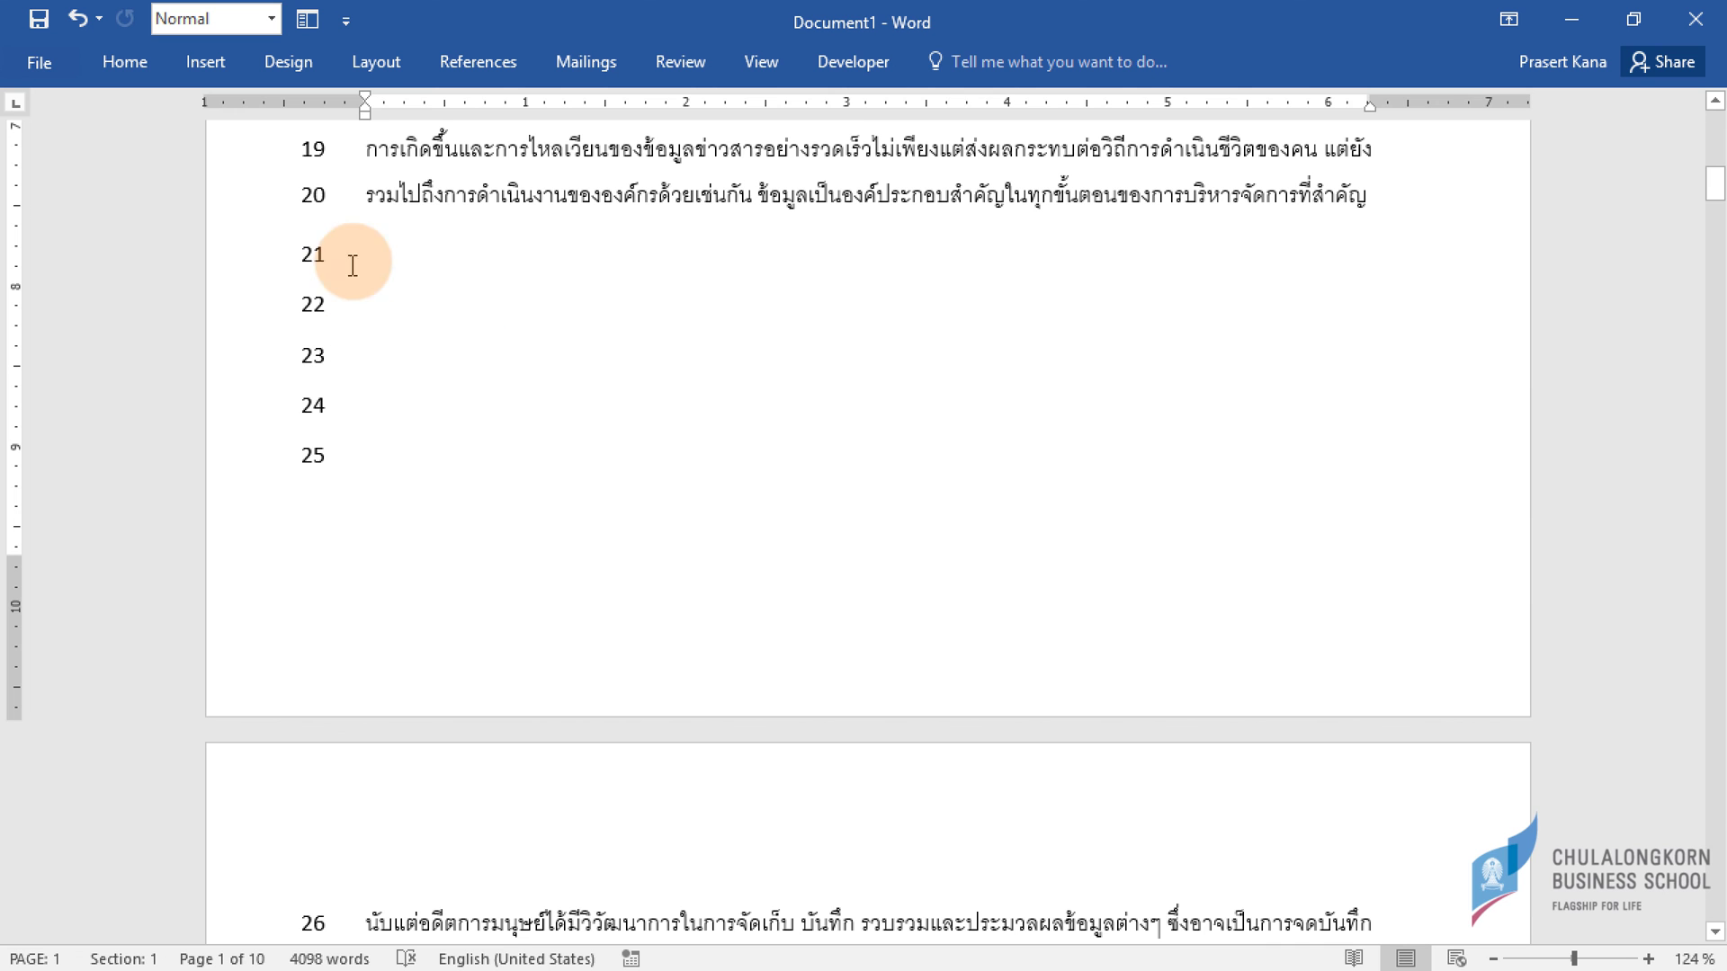
key("Delete")
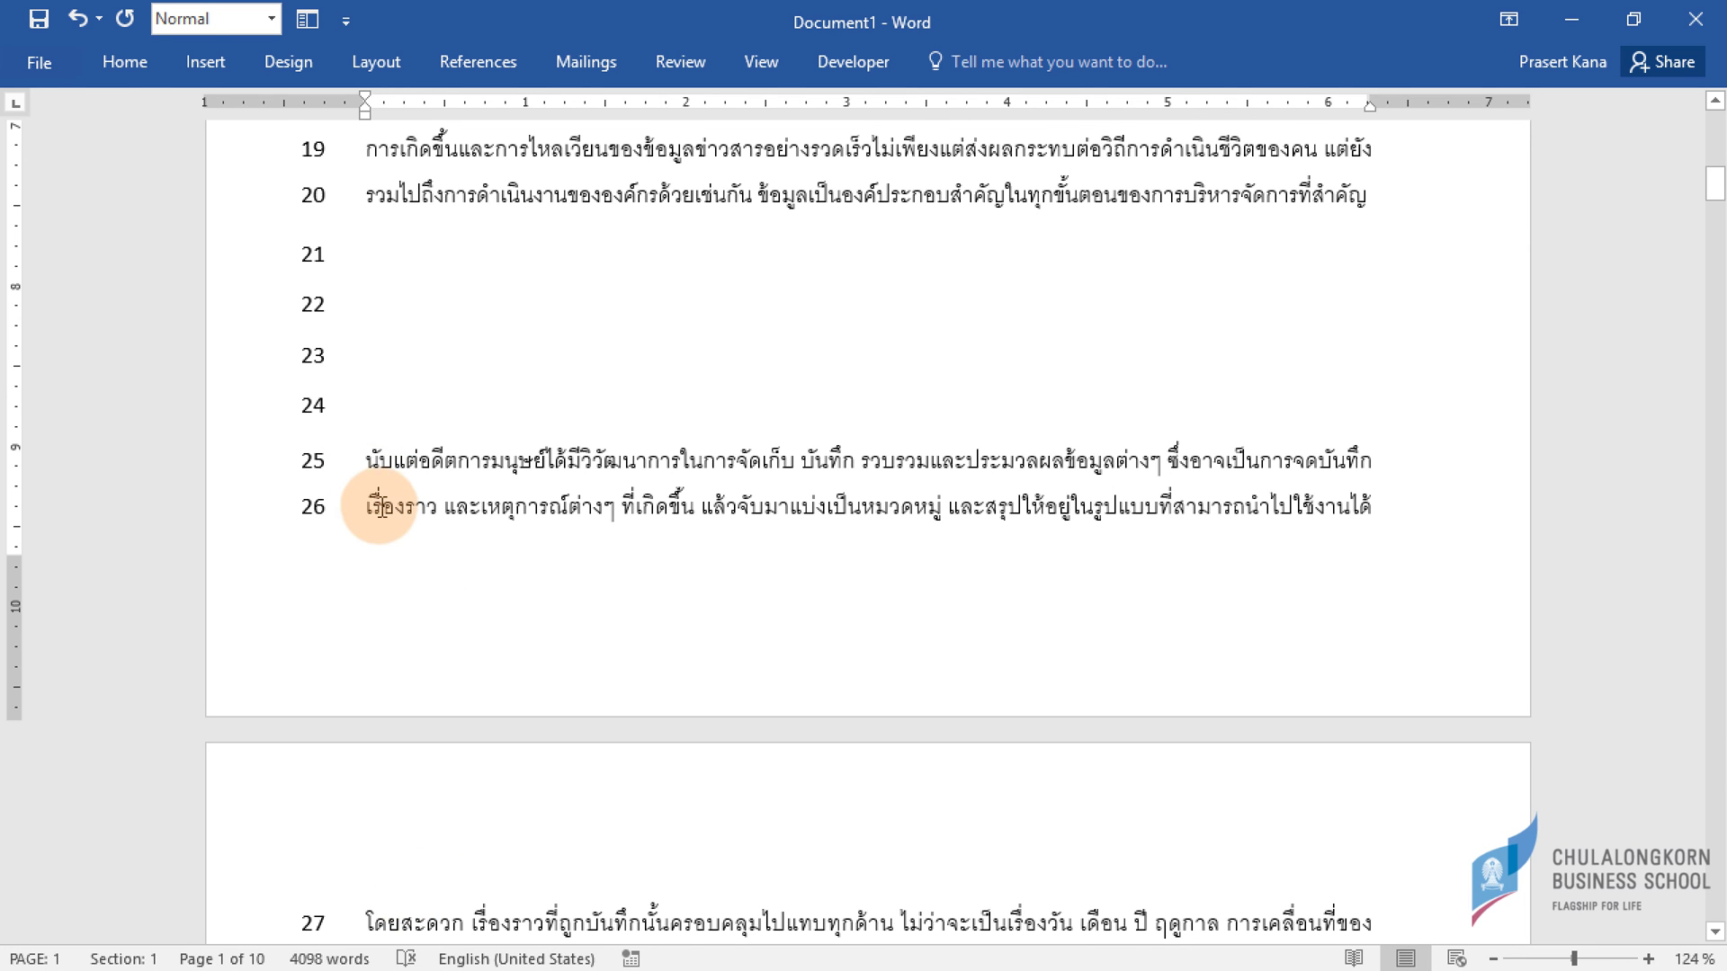
scroll(431, 504, "down", 1)
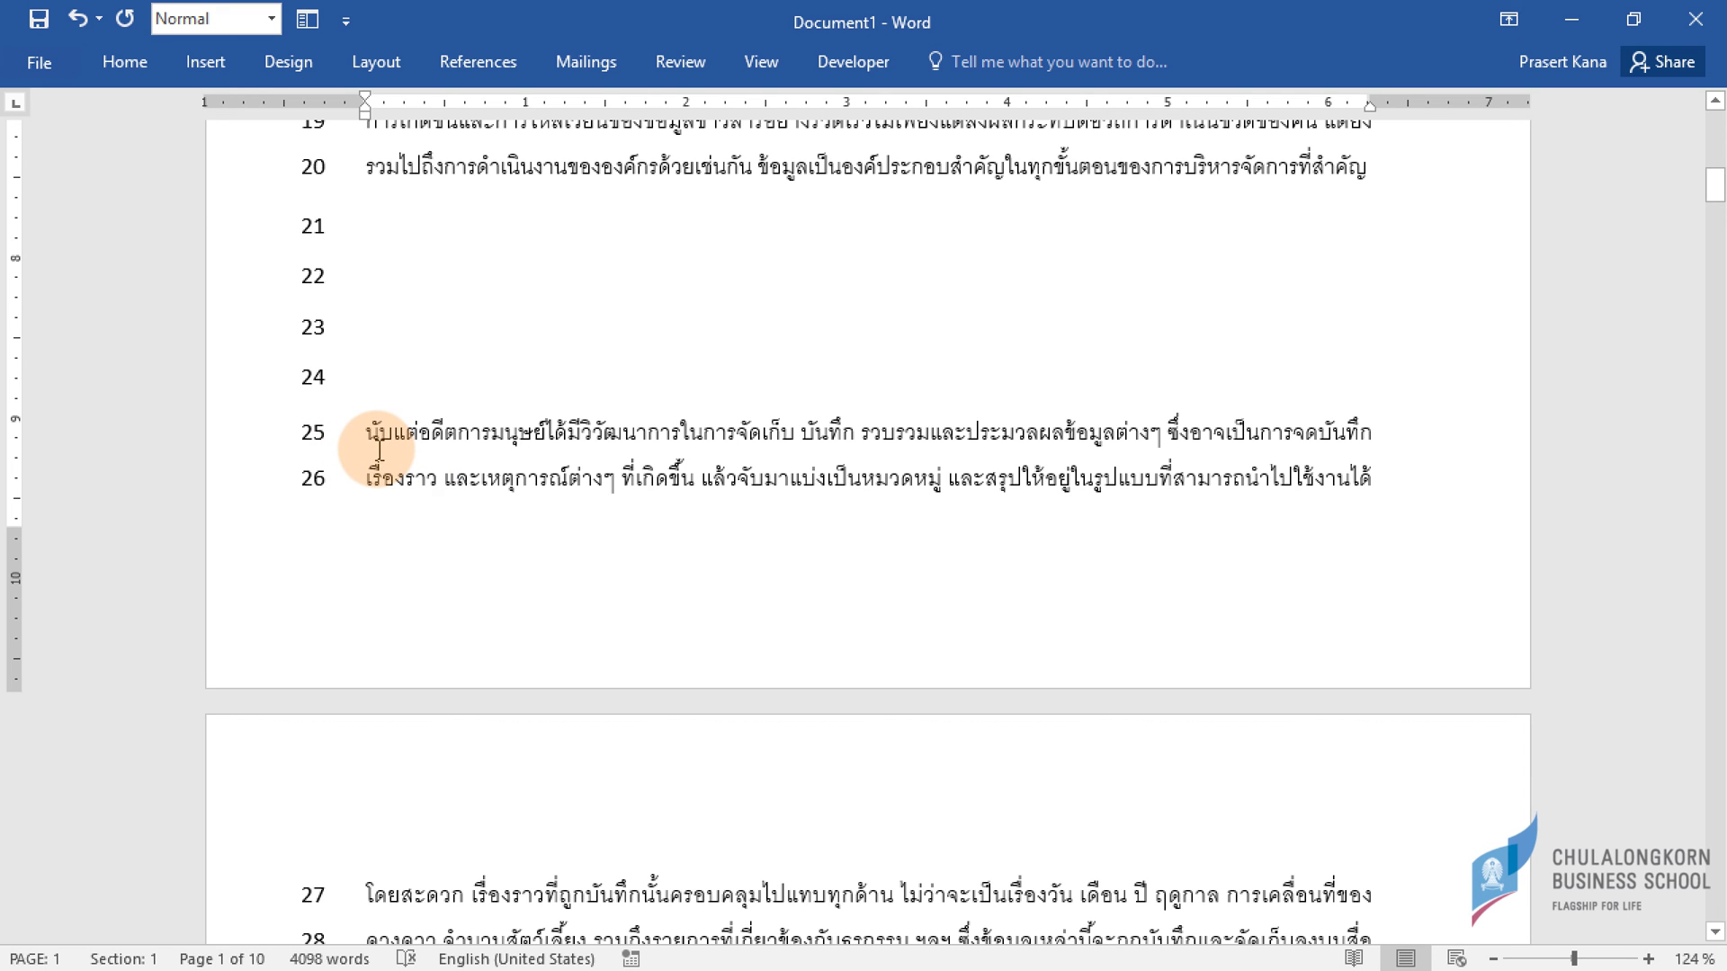
Add a blank line at line 21, pushing the paragraph back to page 2.
left_click(419, 232)
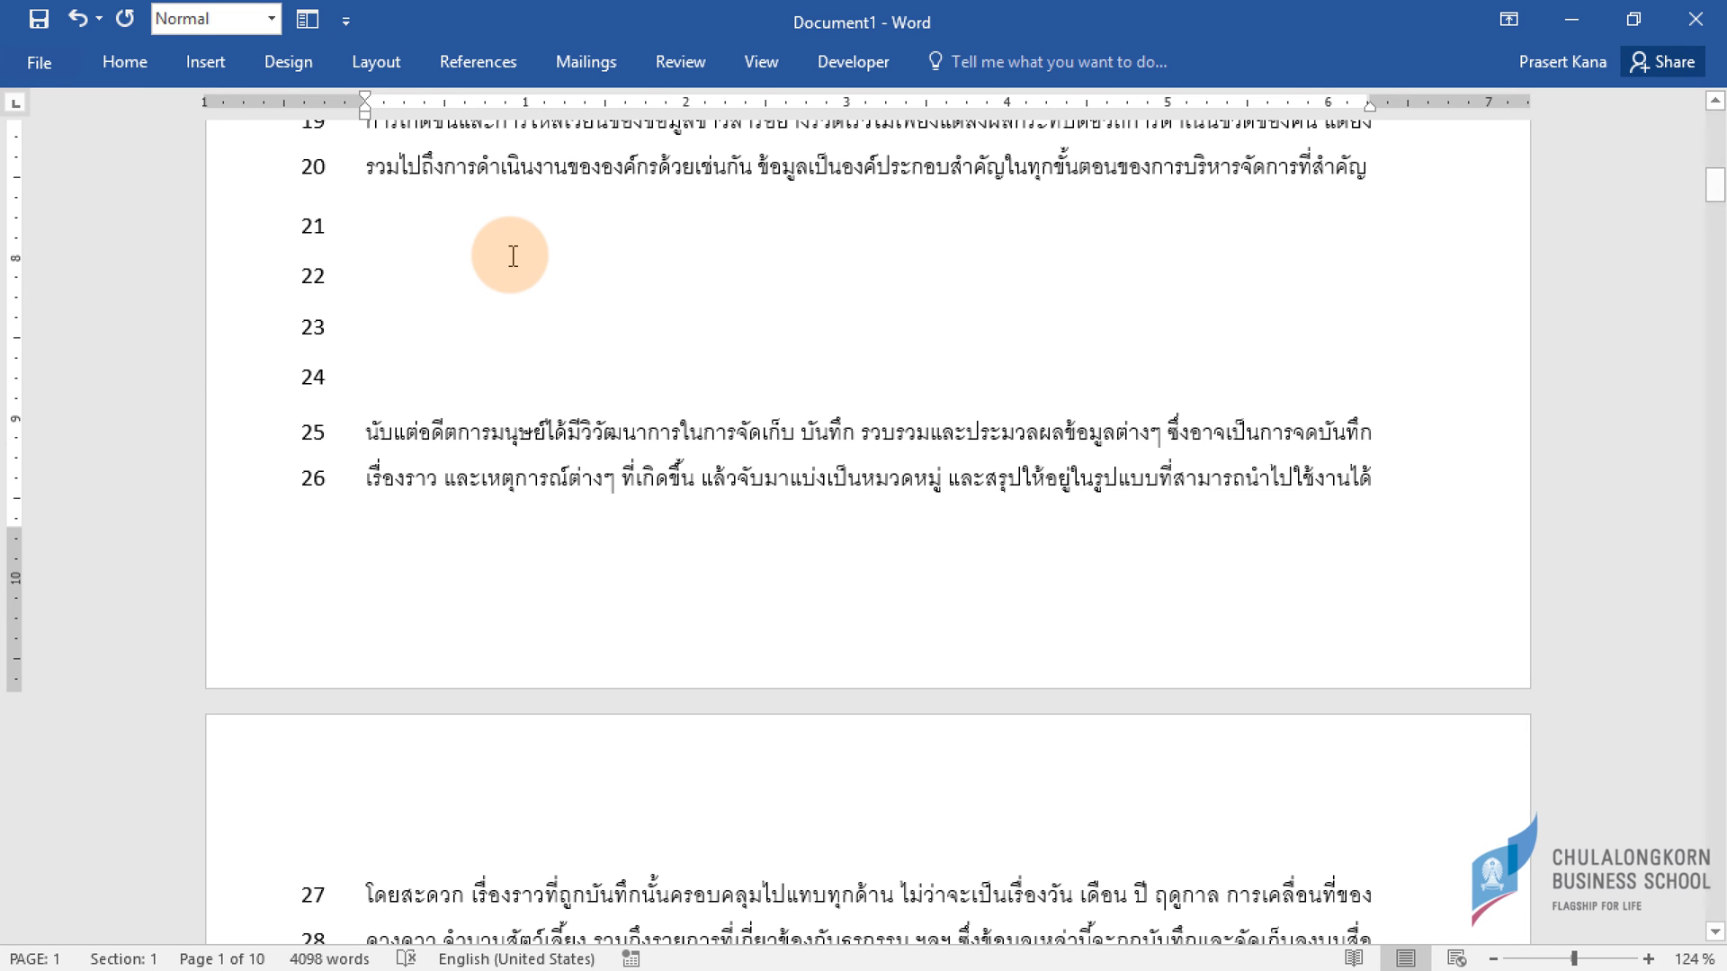
key("Return")
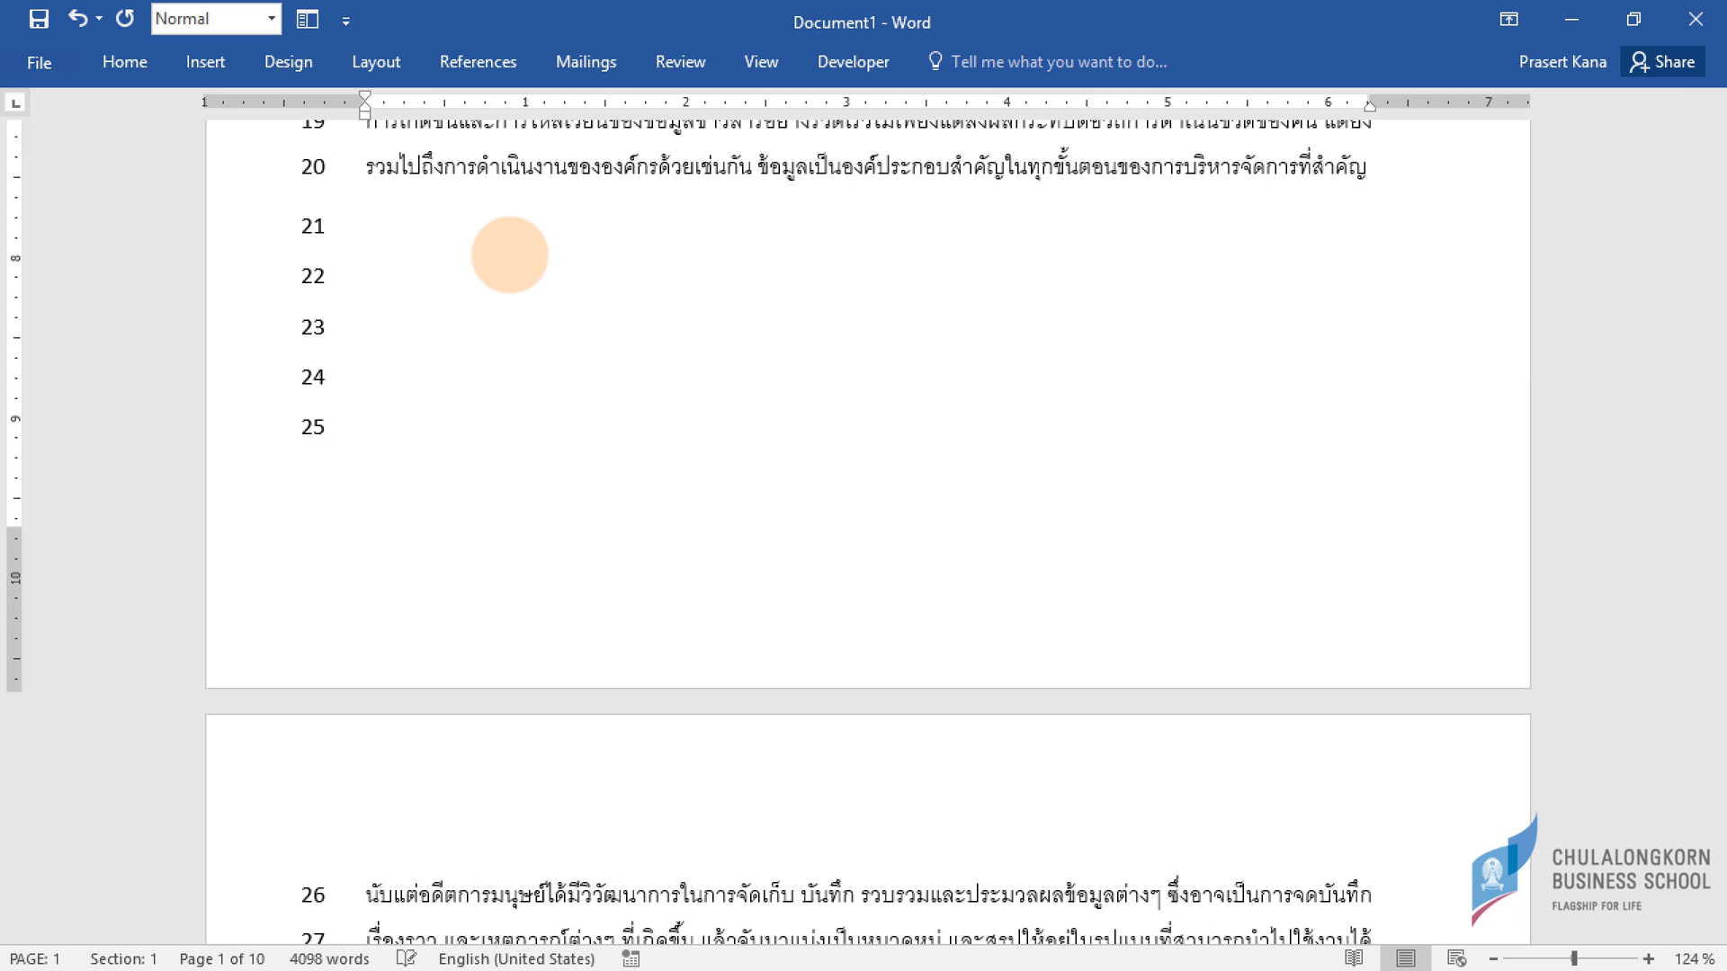
scroll(474, 635, "down", 2)
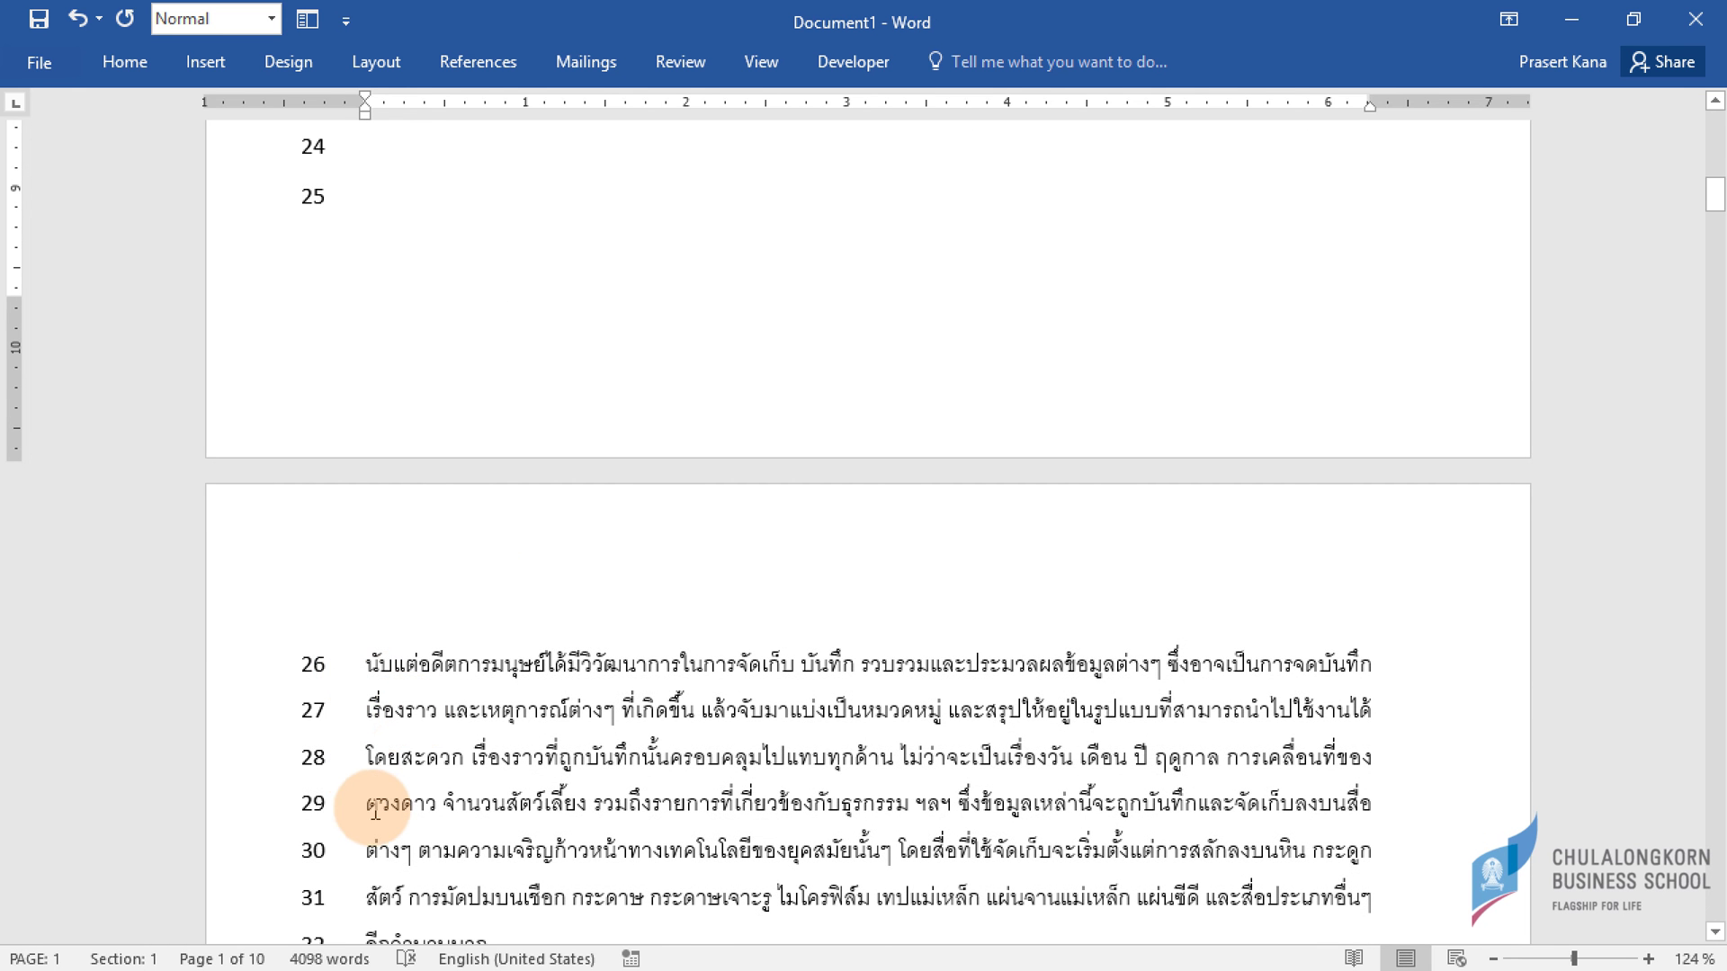
scroll(455, 706, "up", 3)
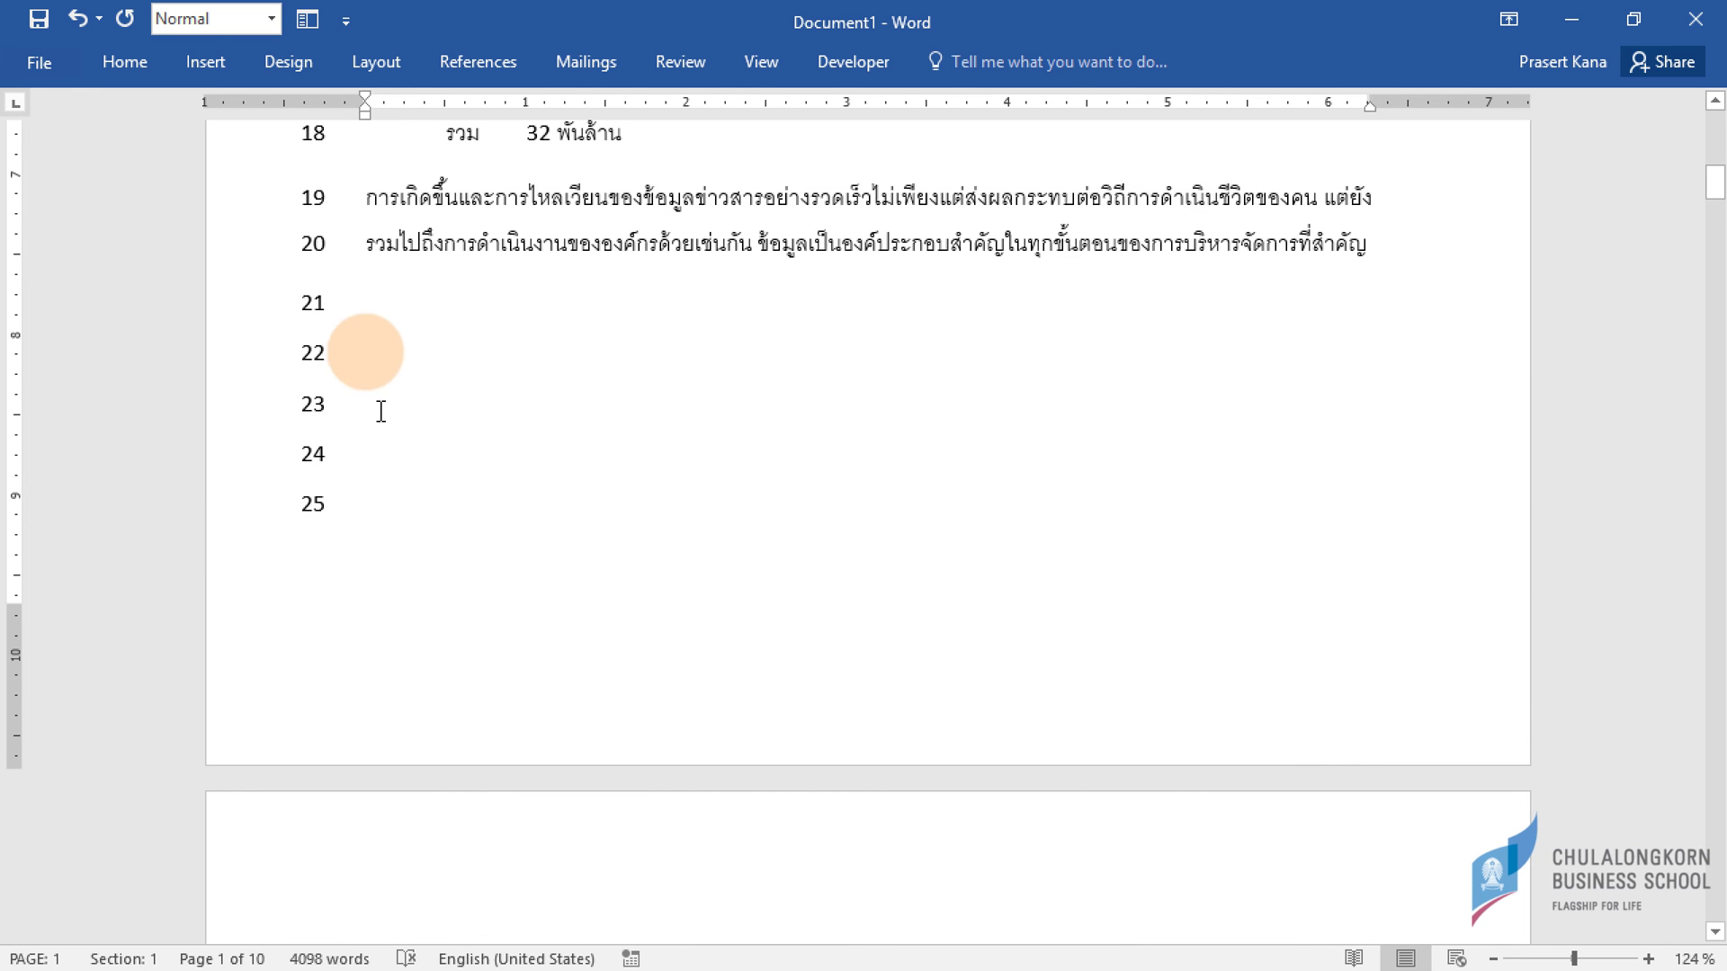
Select blank lines 21–25 and delete them so the text flows up onto page 1.
left_click(480, 335)
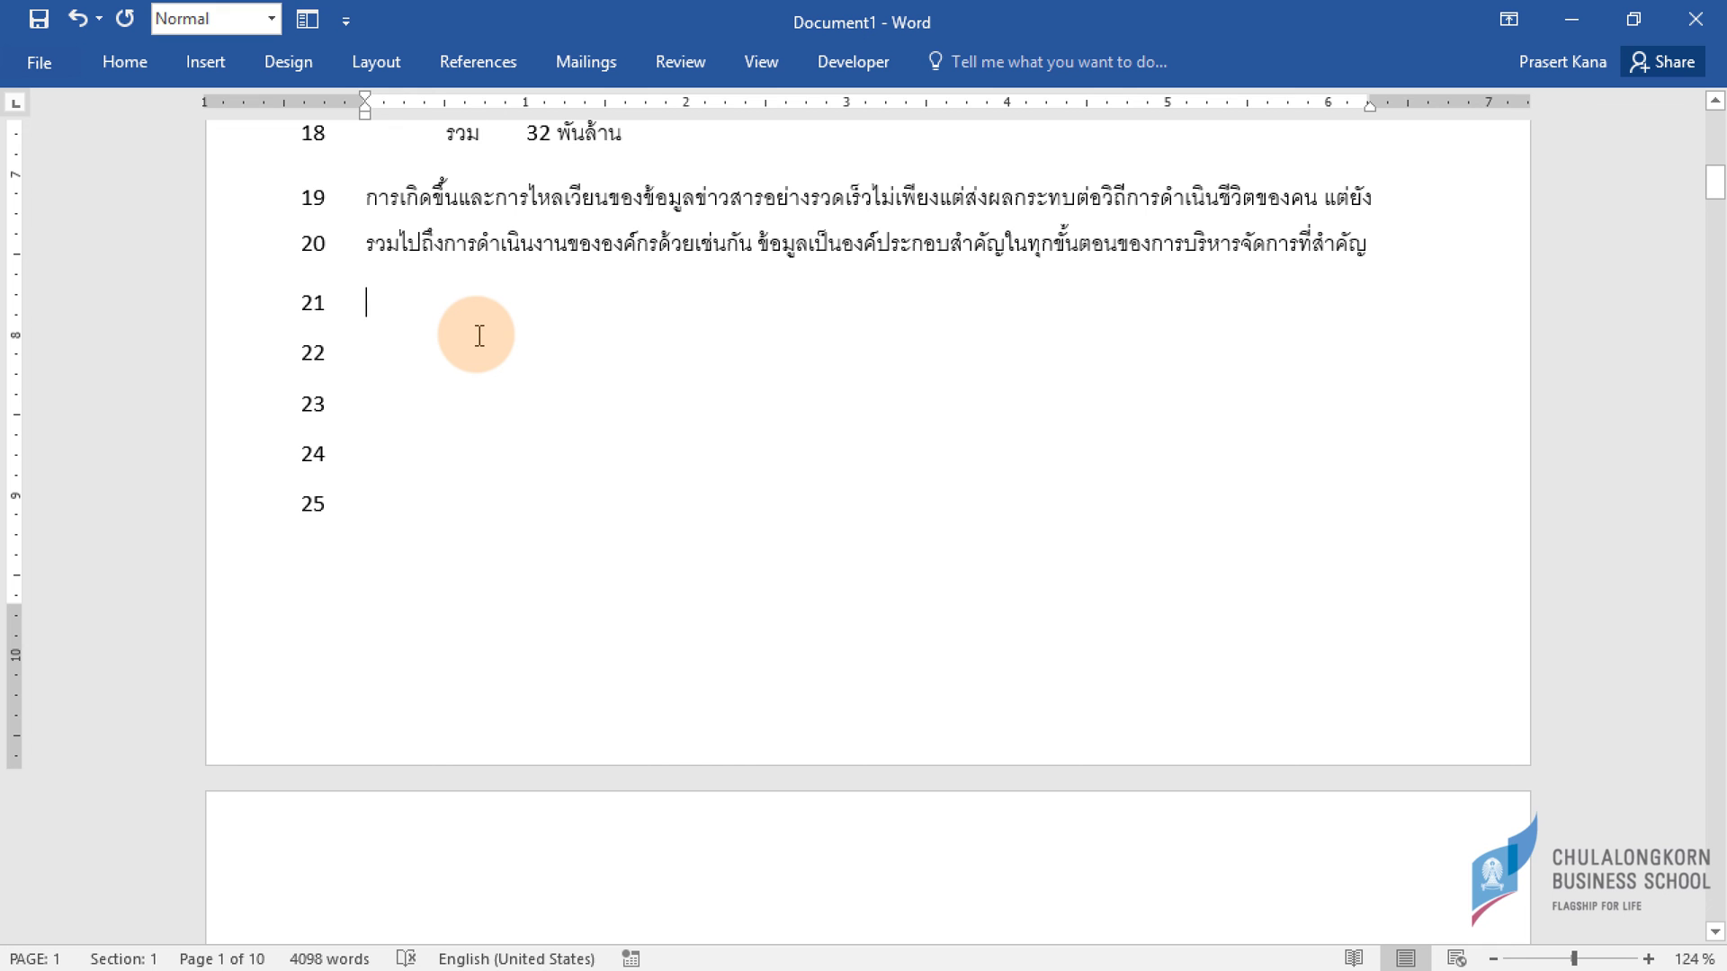
key("shift+Down")
key("shift+Down")
key("shift+Down")
key("shift+Down")
key("shift+Down")
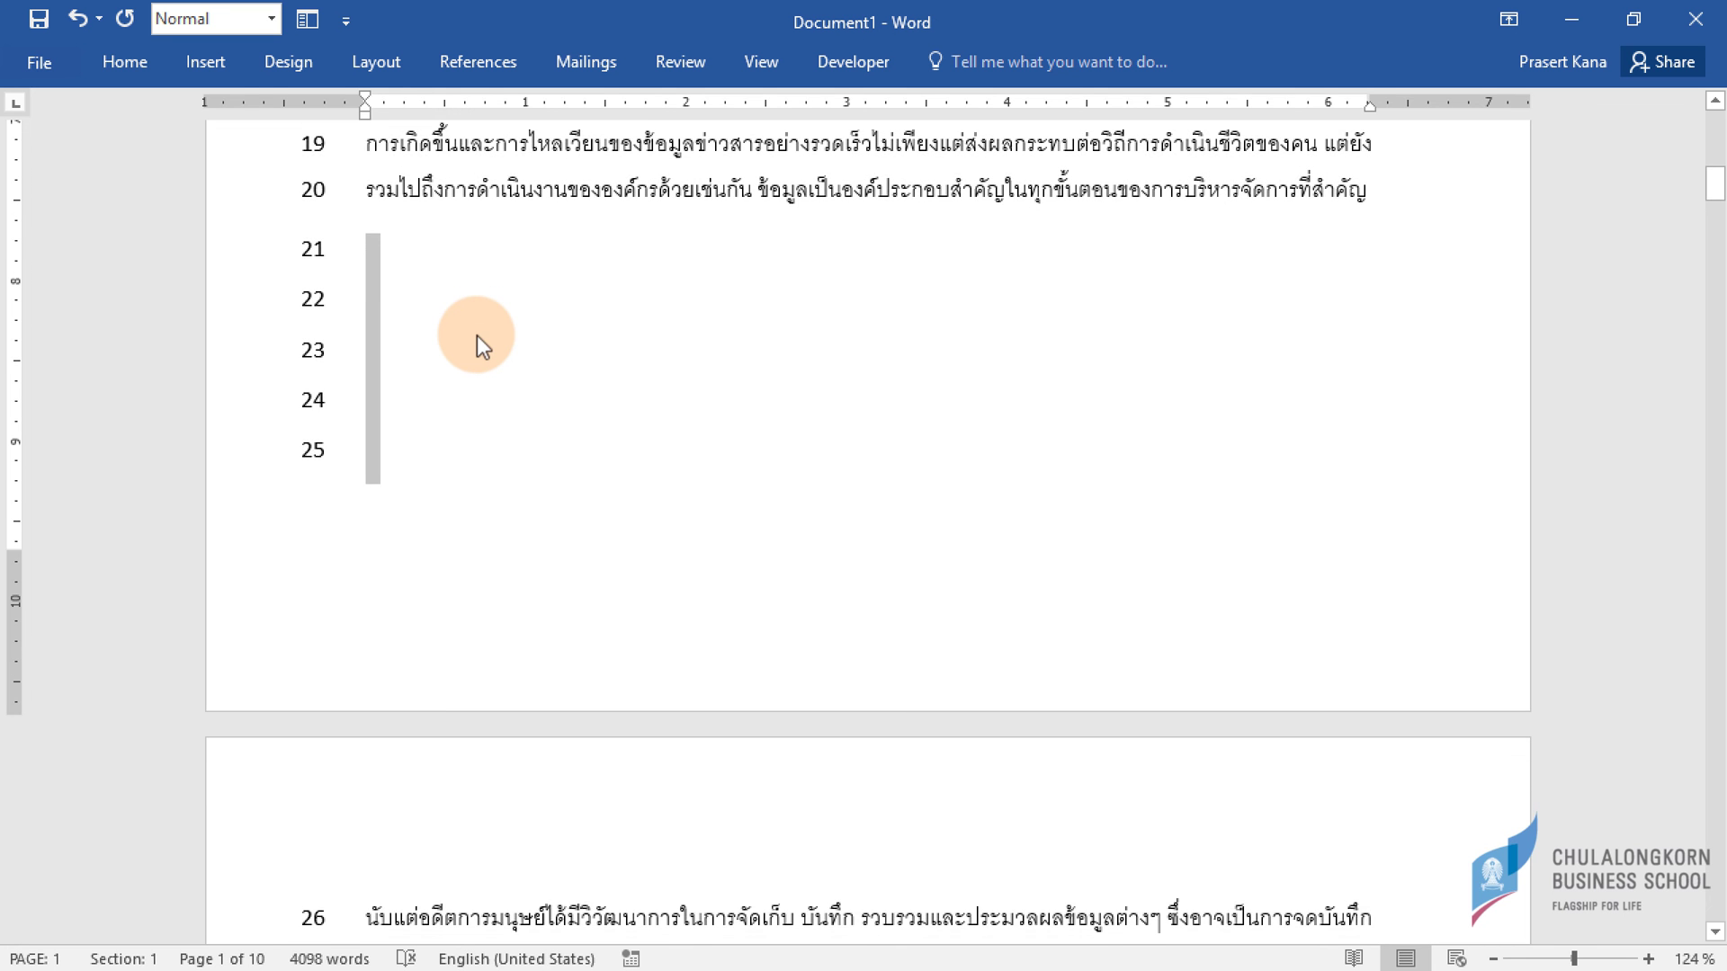
key("Delete")
scroll(766, 350, "down", 5)
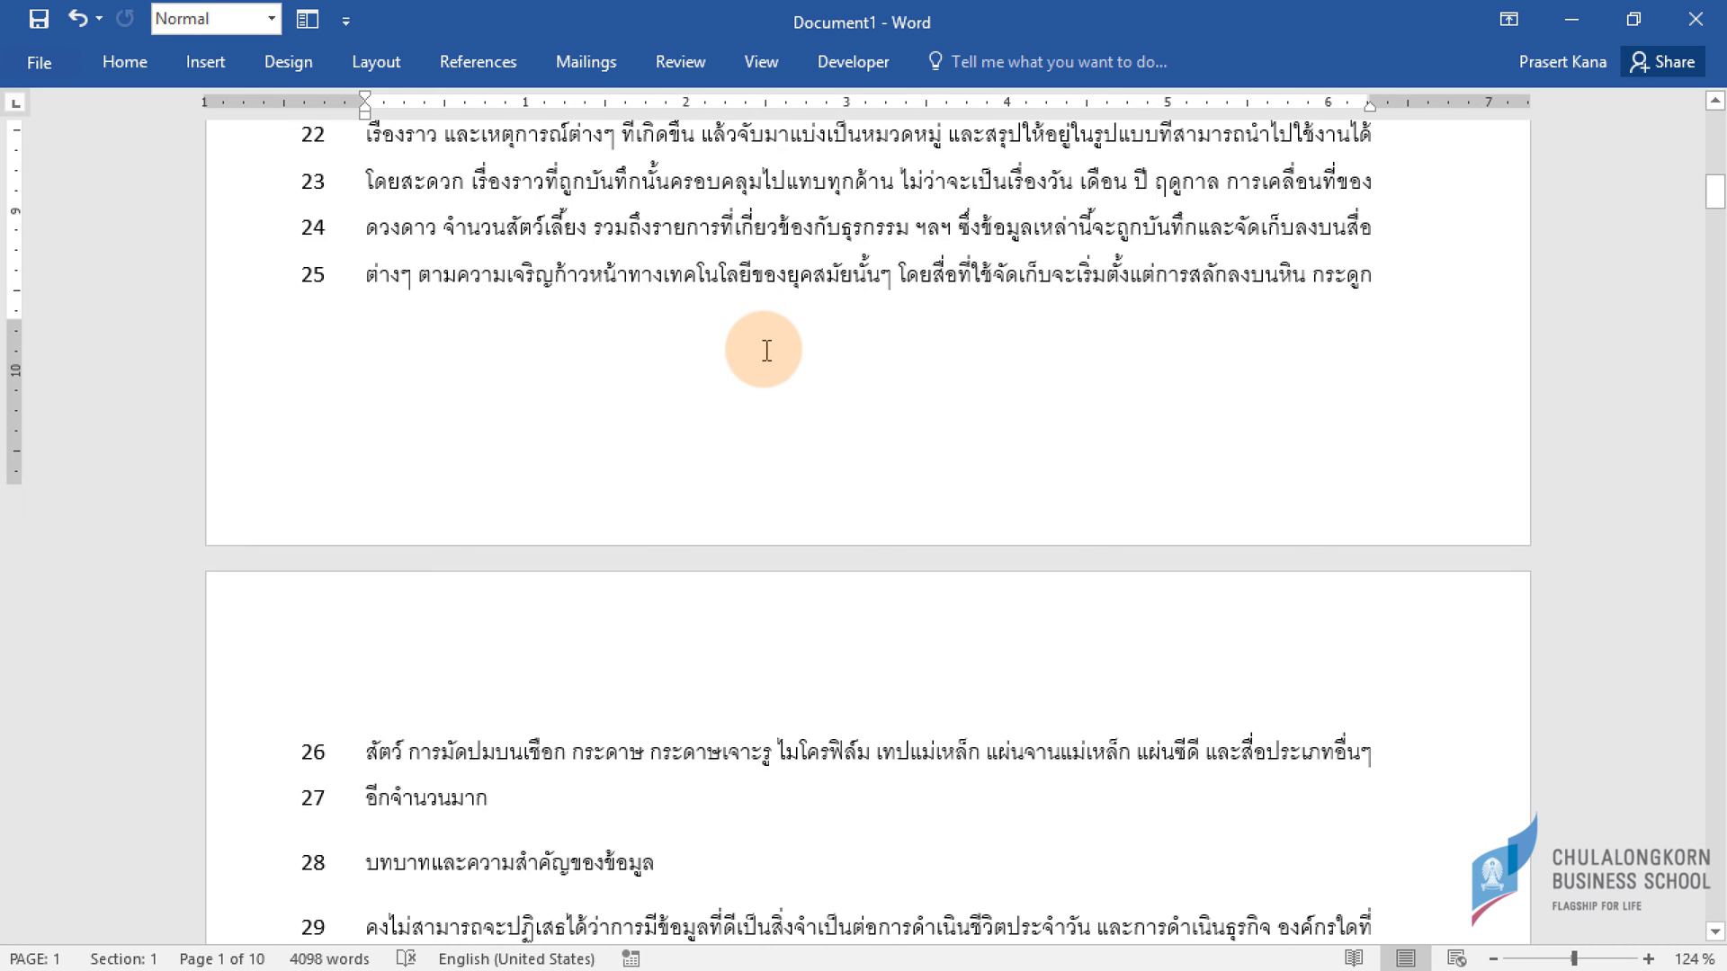
scroll(766, 350, "down", 10)
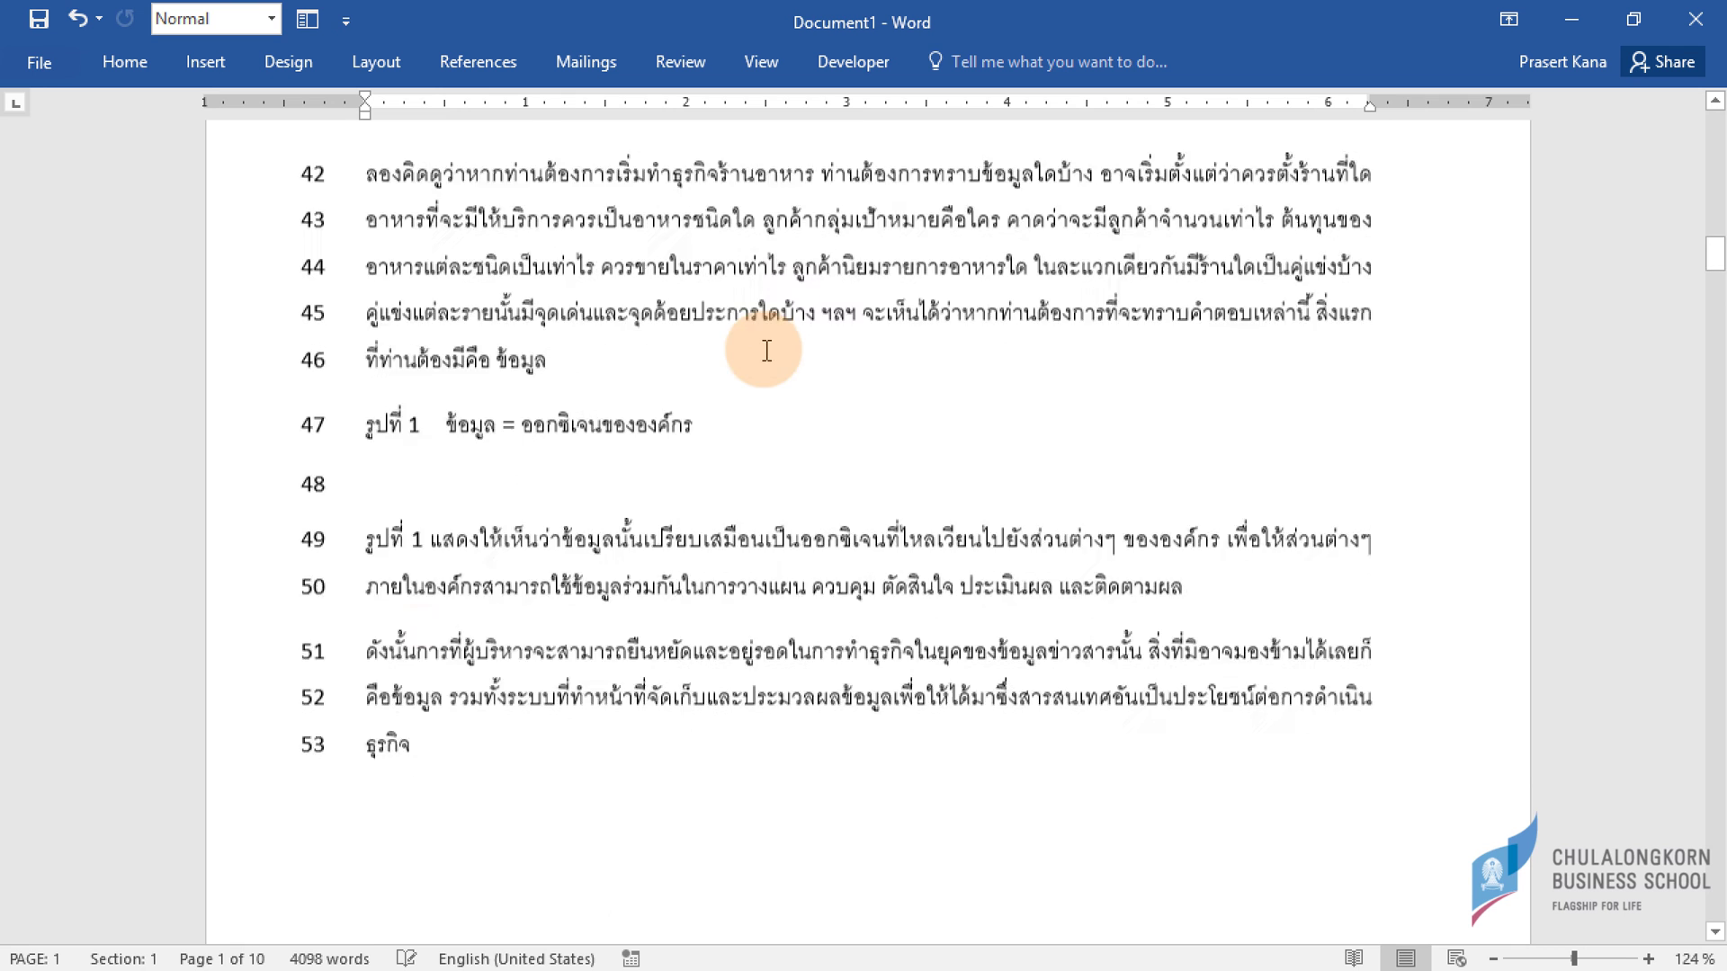
Append random test characters to the ติดตามผล paragraph until it wraps two more lines.
left_click(437, 382)
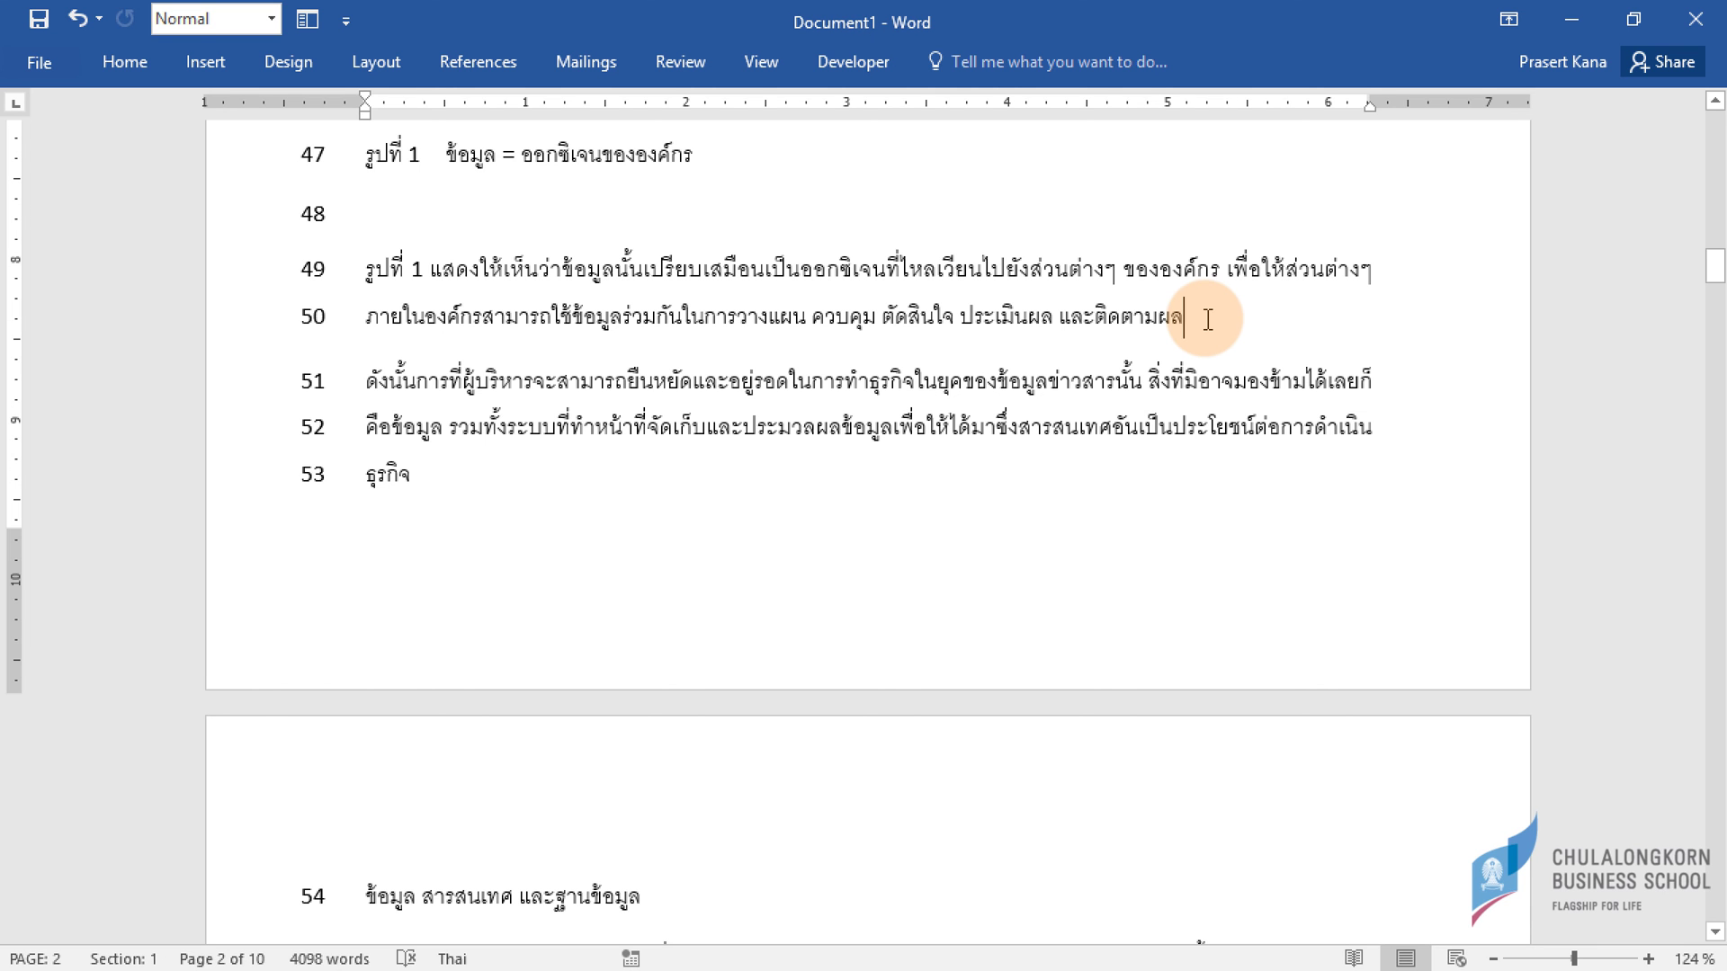
type("fsdfk;sljf")
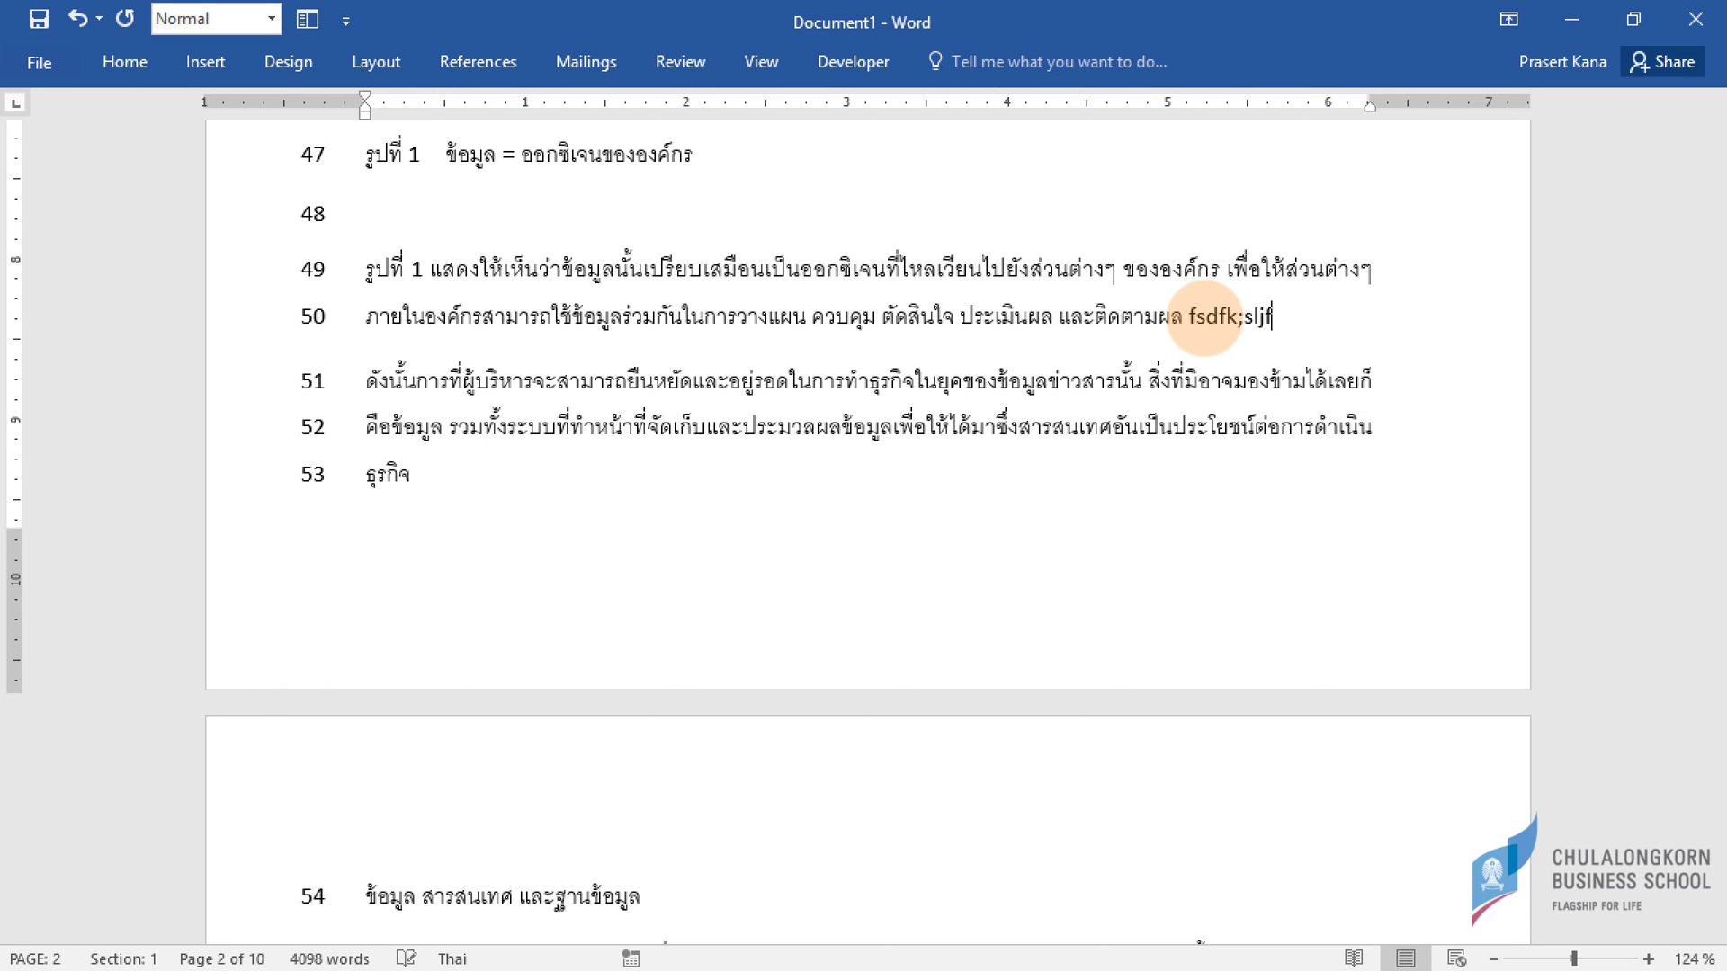
type(" kfja; kfj;lksfj d;s")
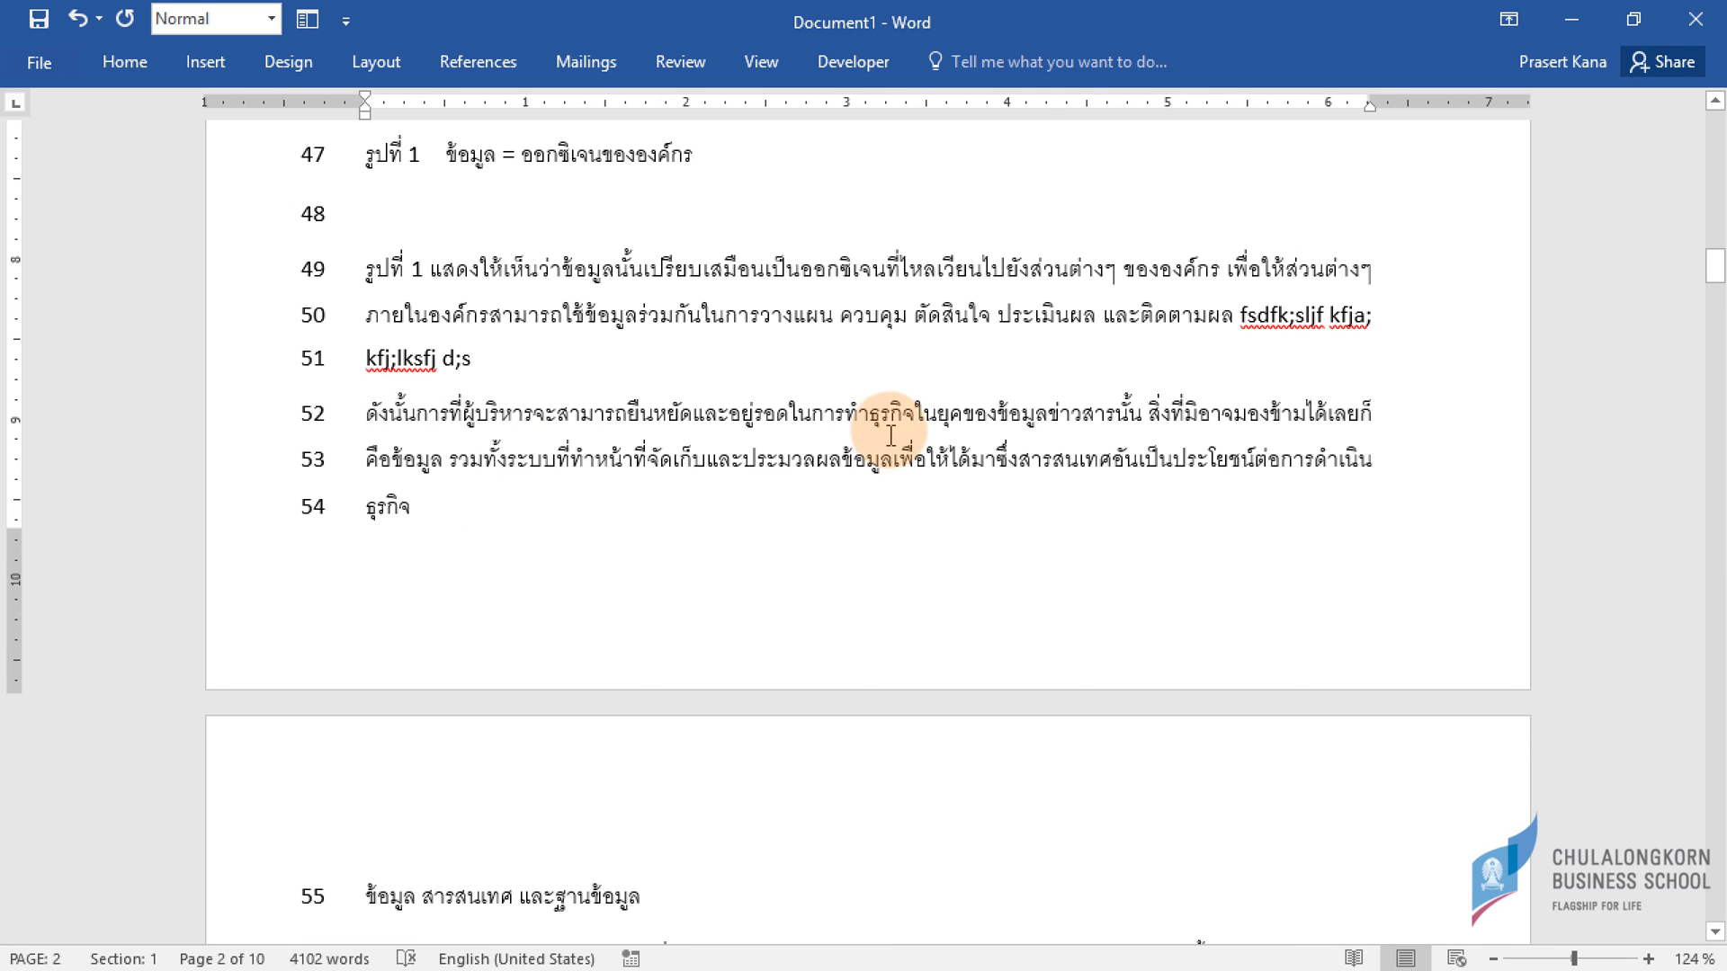
type(" ;ksdfj;kasd f;kdff")
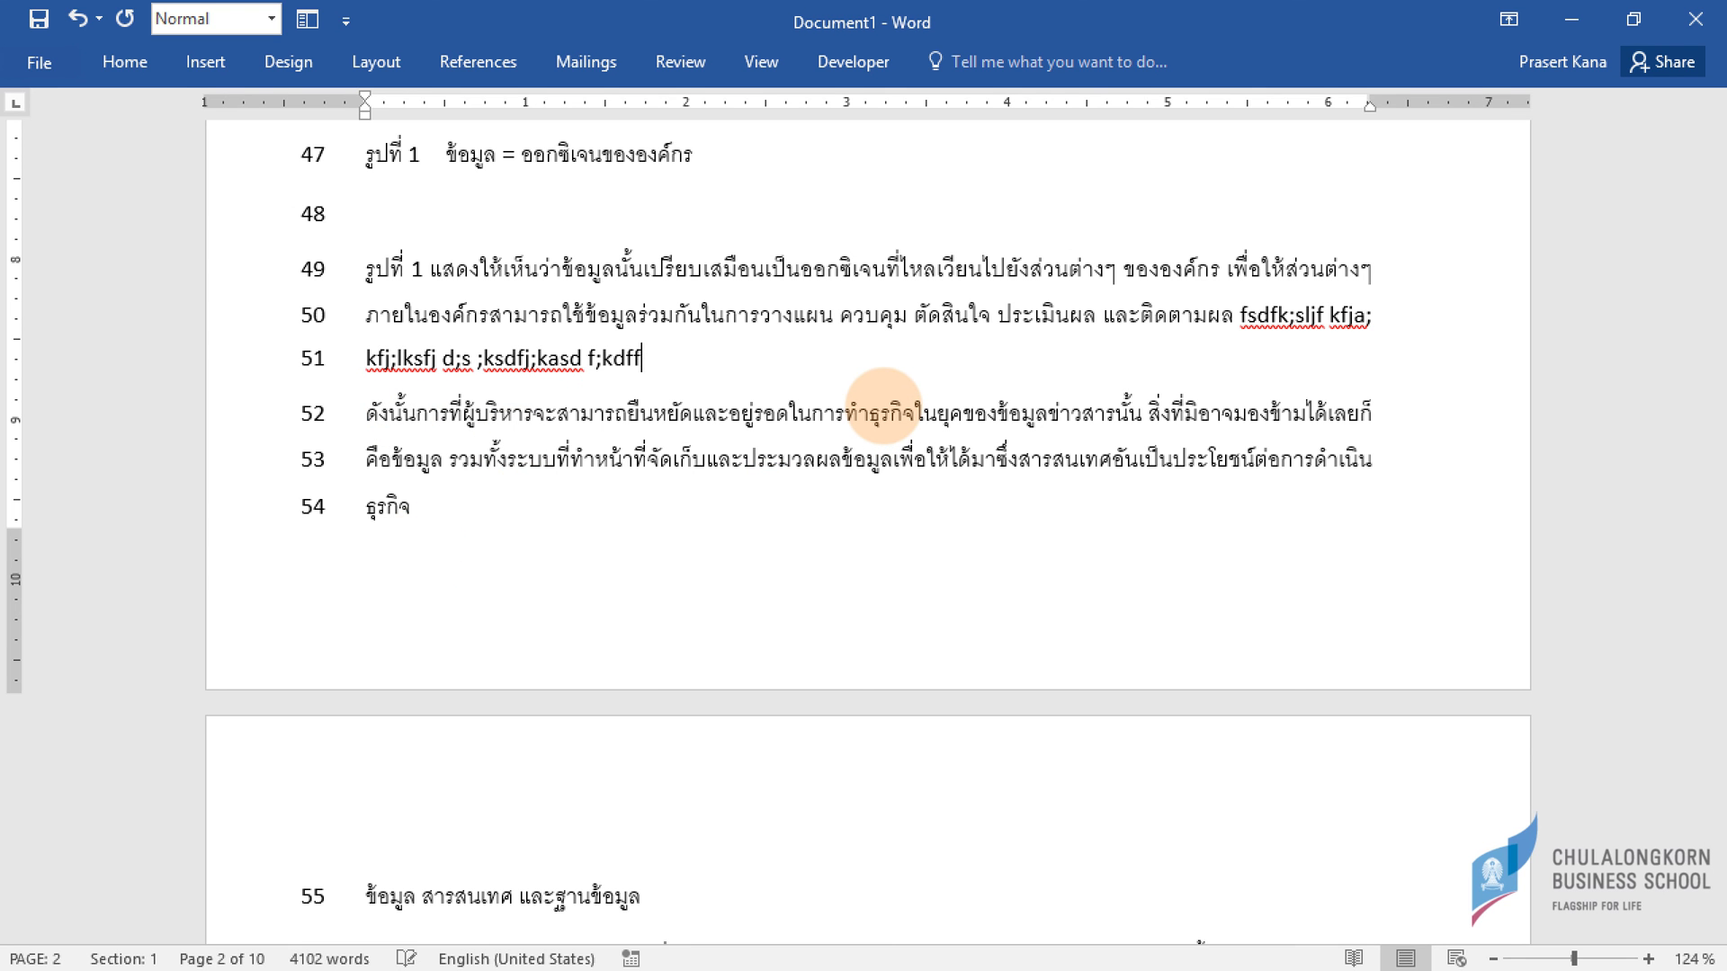
type("fffffffffffffffffffffffffffffffffffffffffffffffffffffffffff")
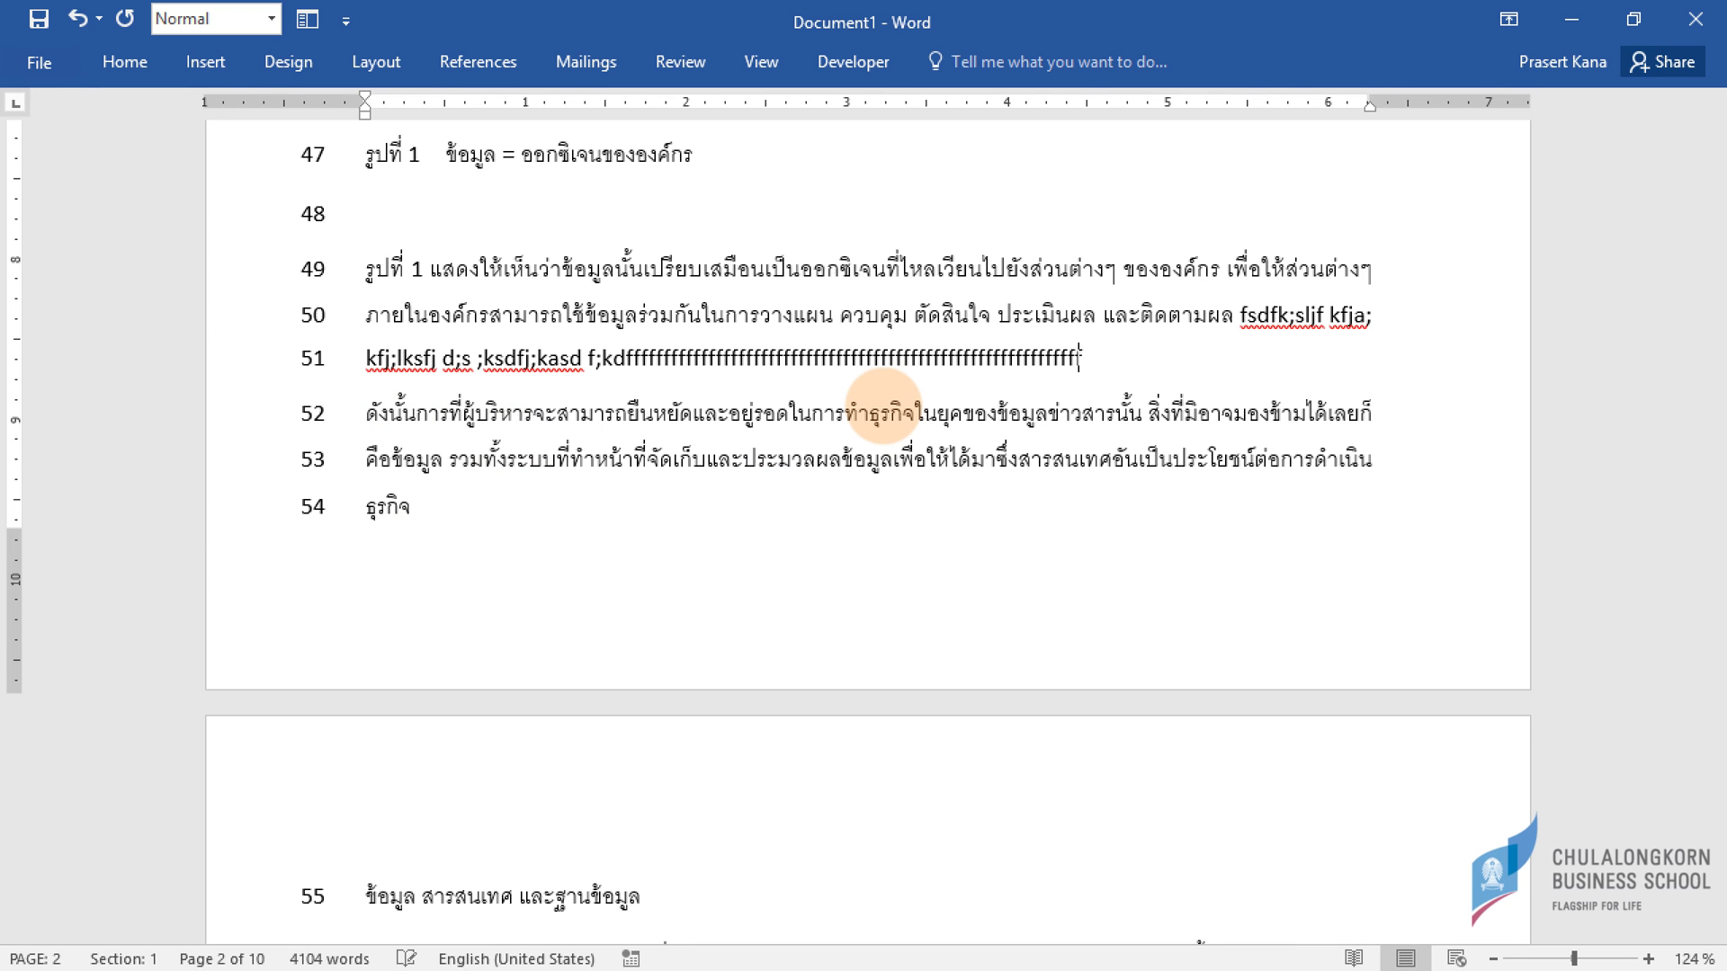
type("ffffffffffffffffffffffffffffffffff")
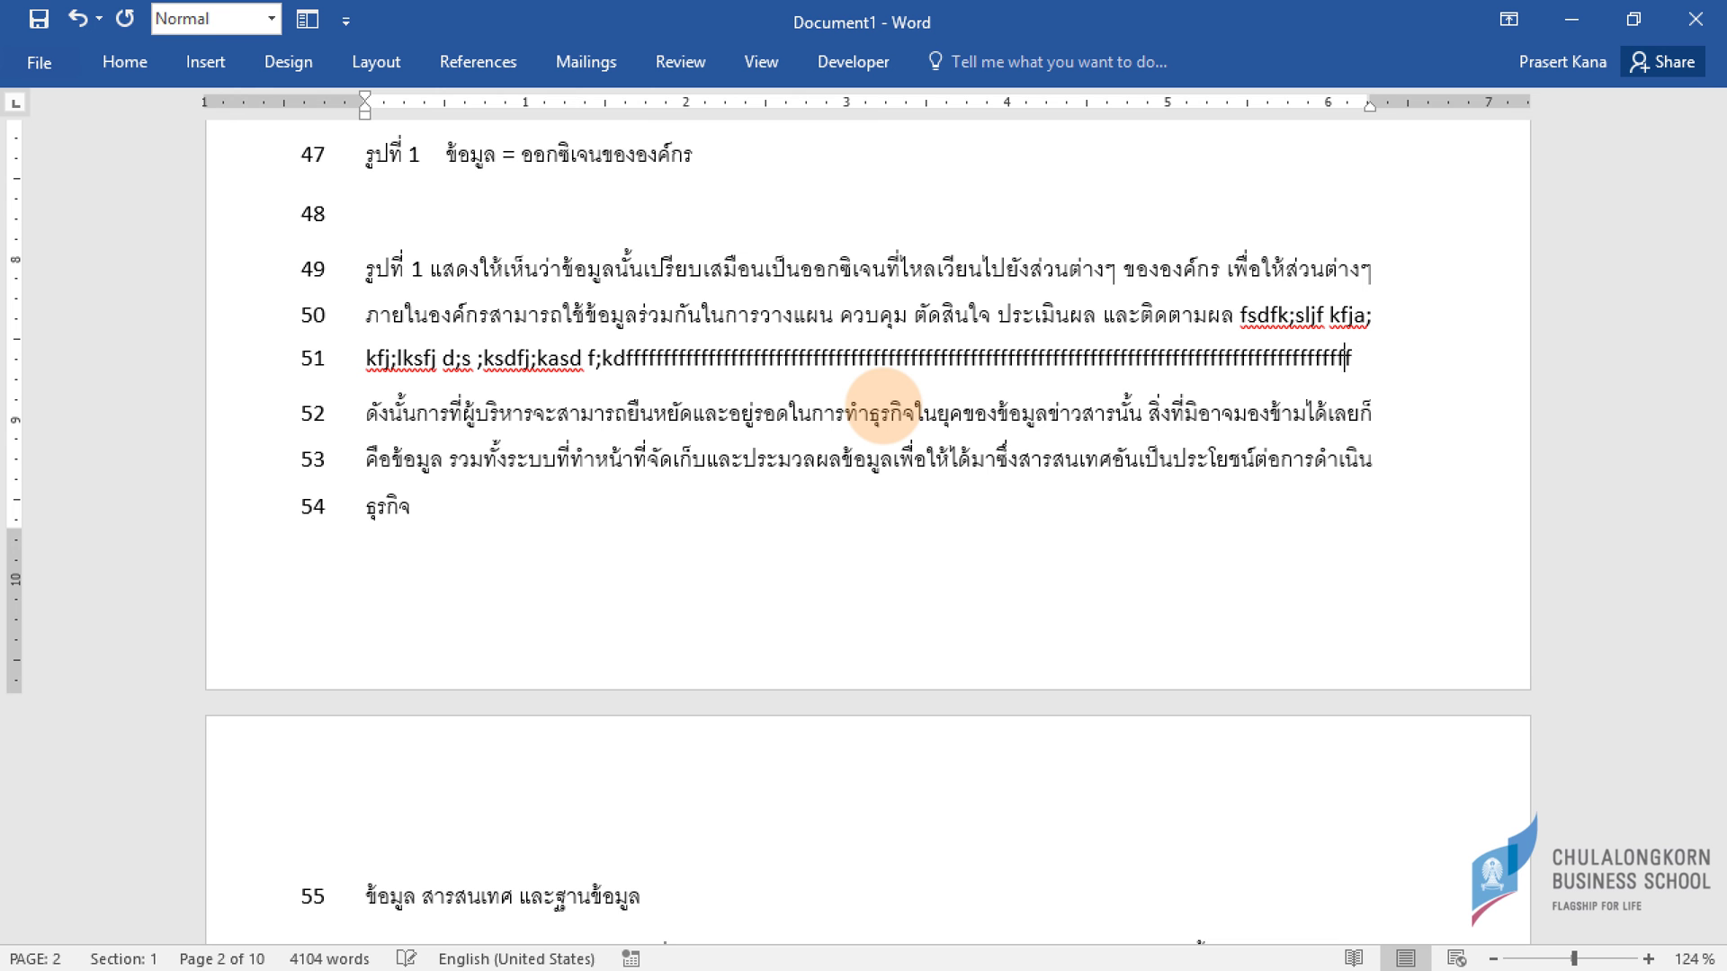
type("fffffff")
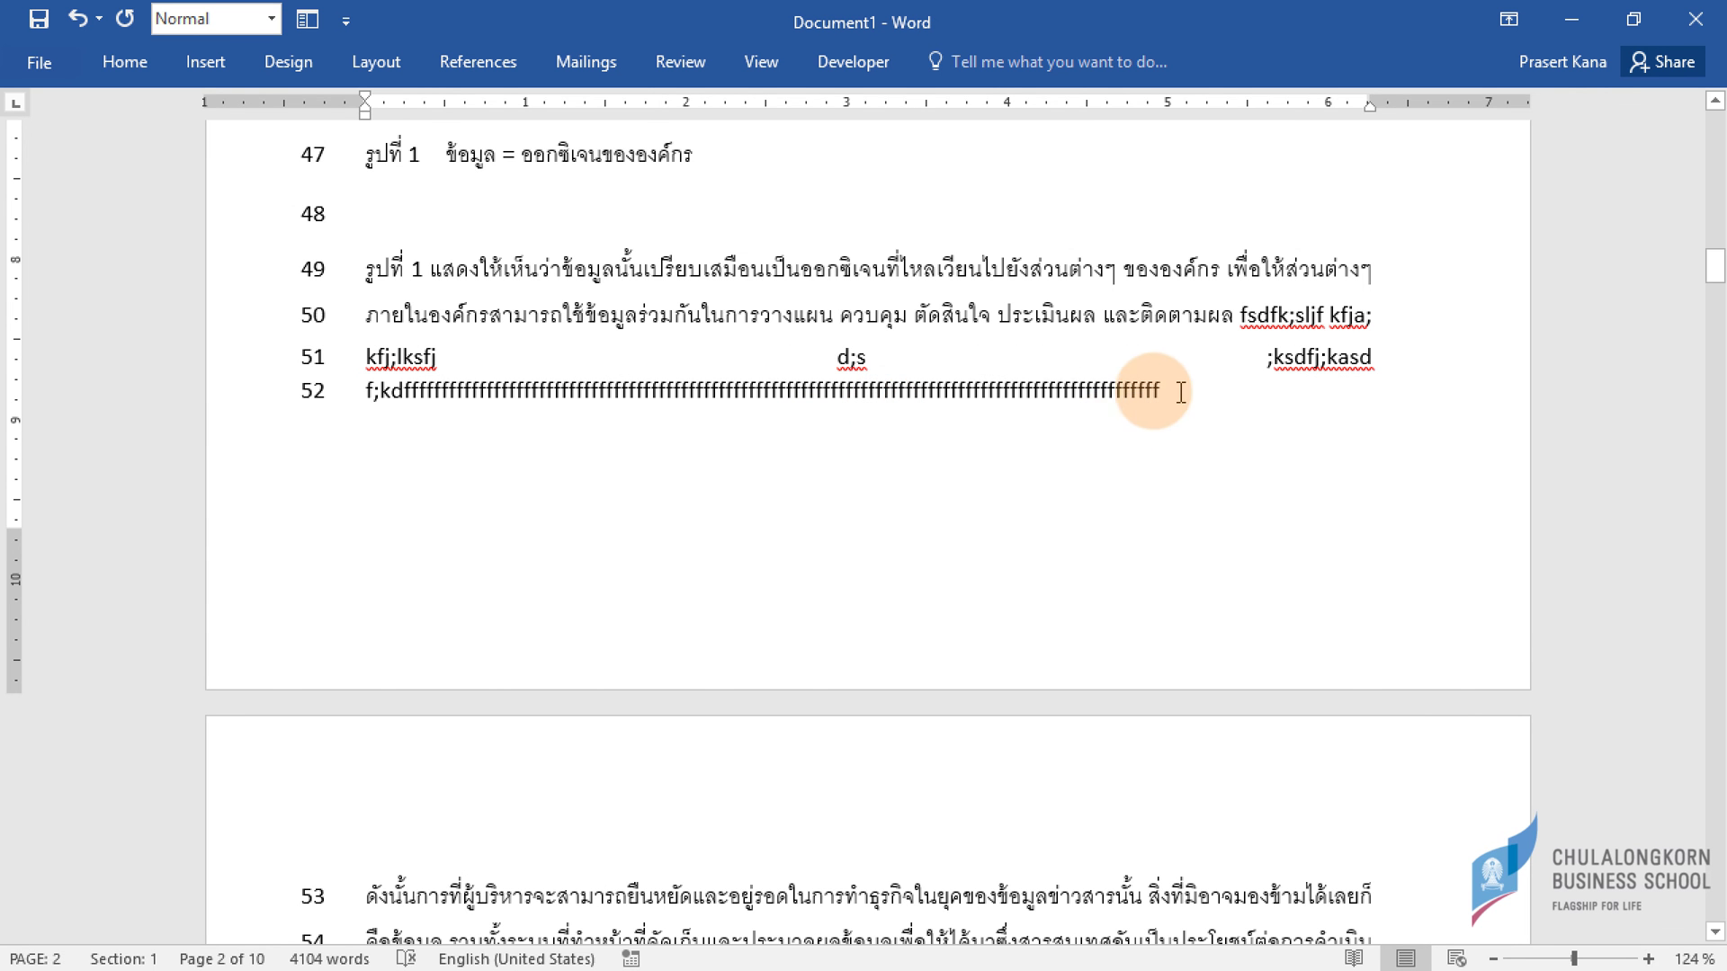
scroll(1122, 459, "down", 3)
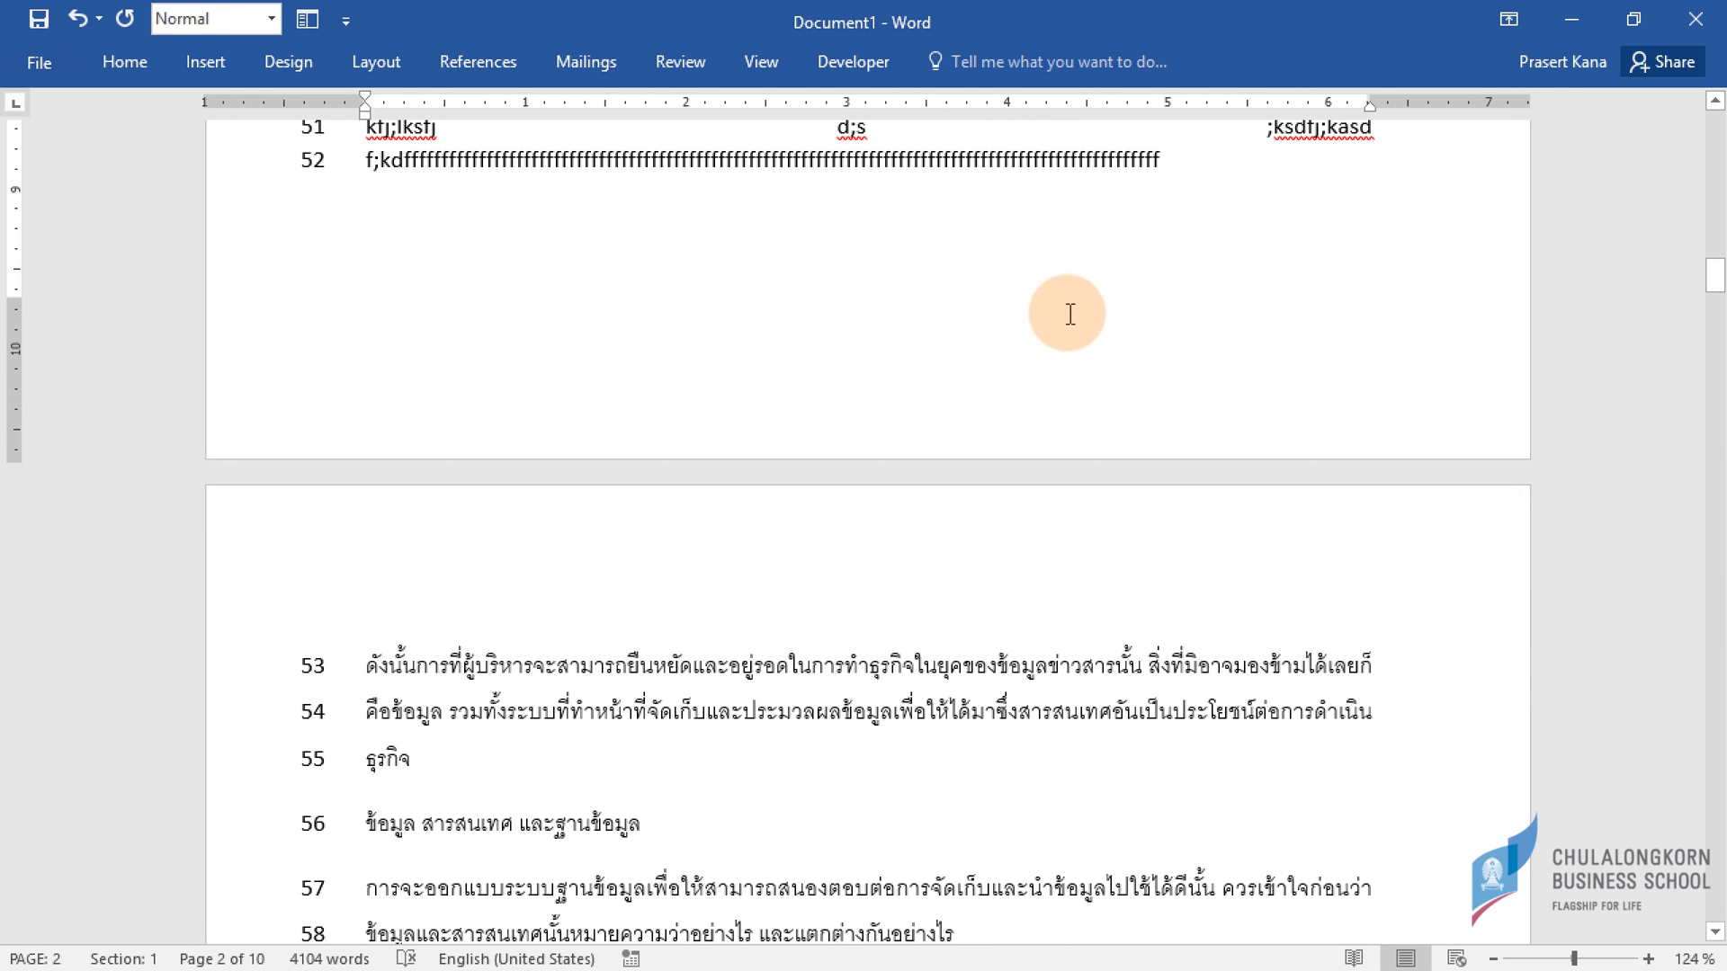
Shorten the test text by one character and add a new line containing 'a'.
left_click(1195, 177)
key("BackSpace")
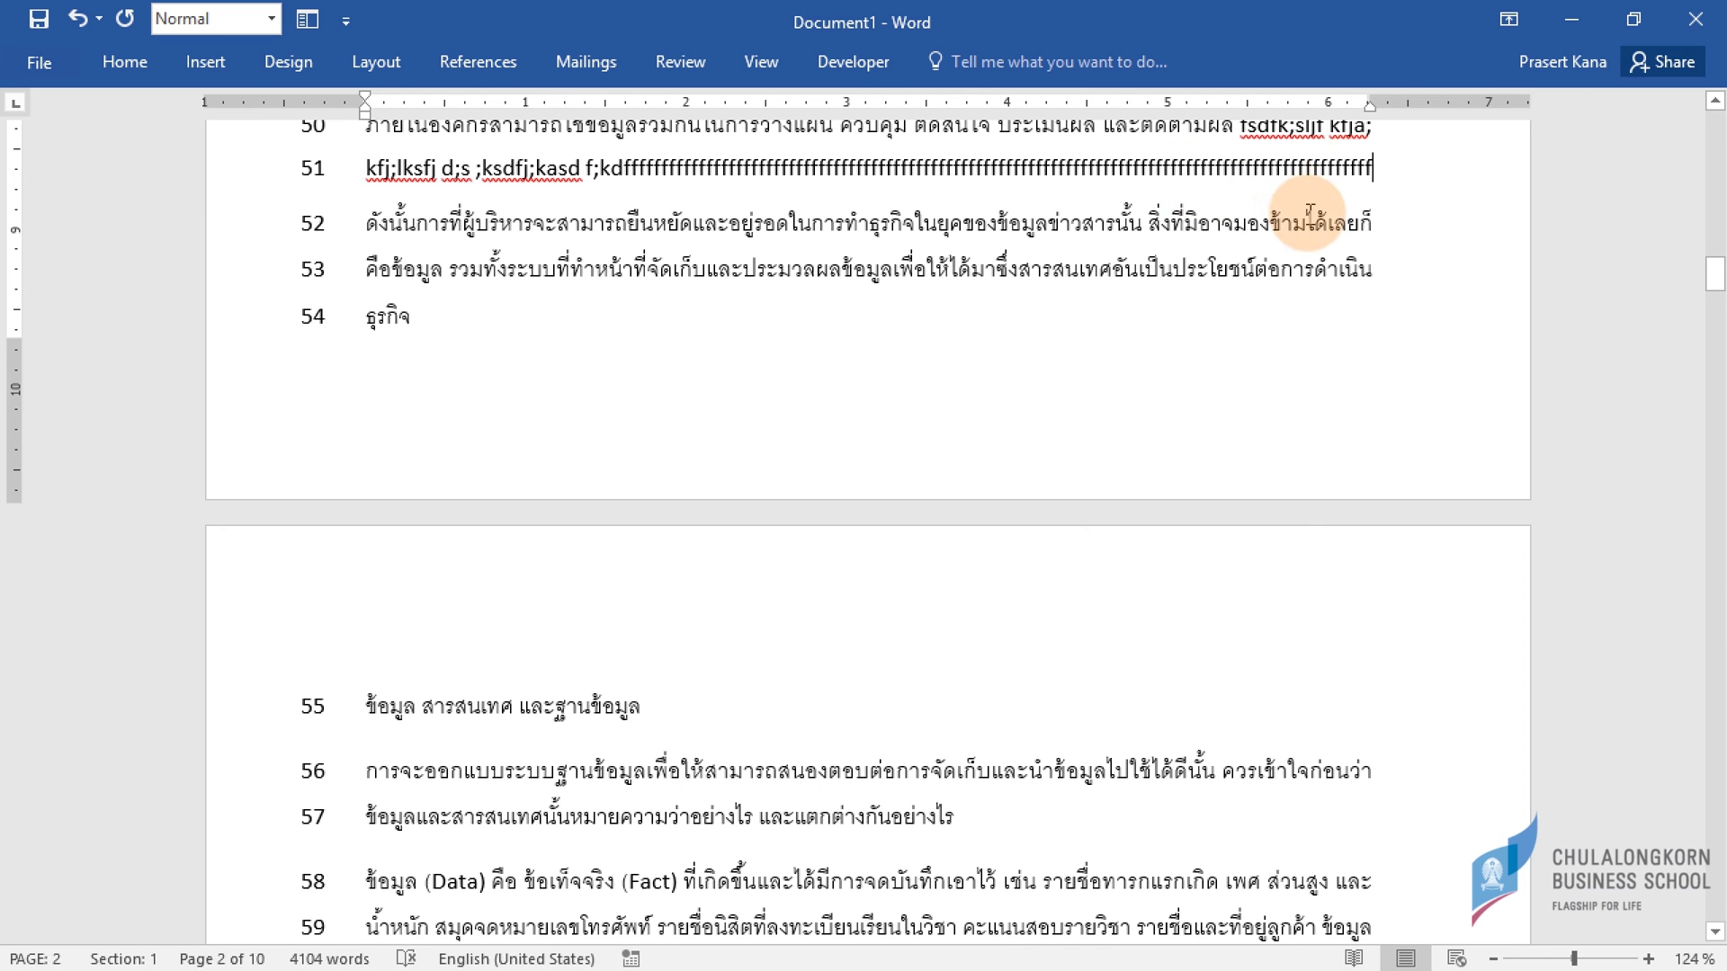
scroll(1304, 229, "up", 1)
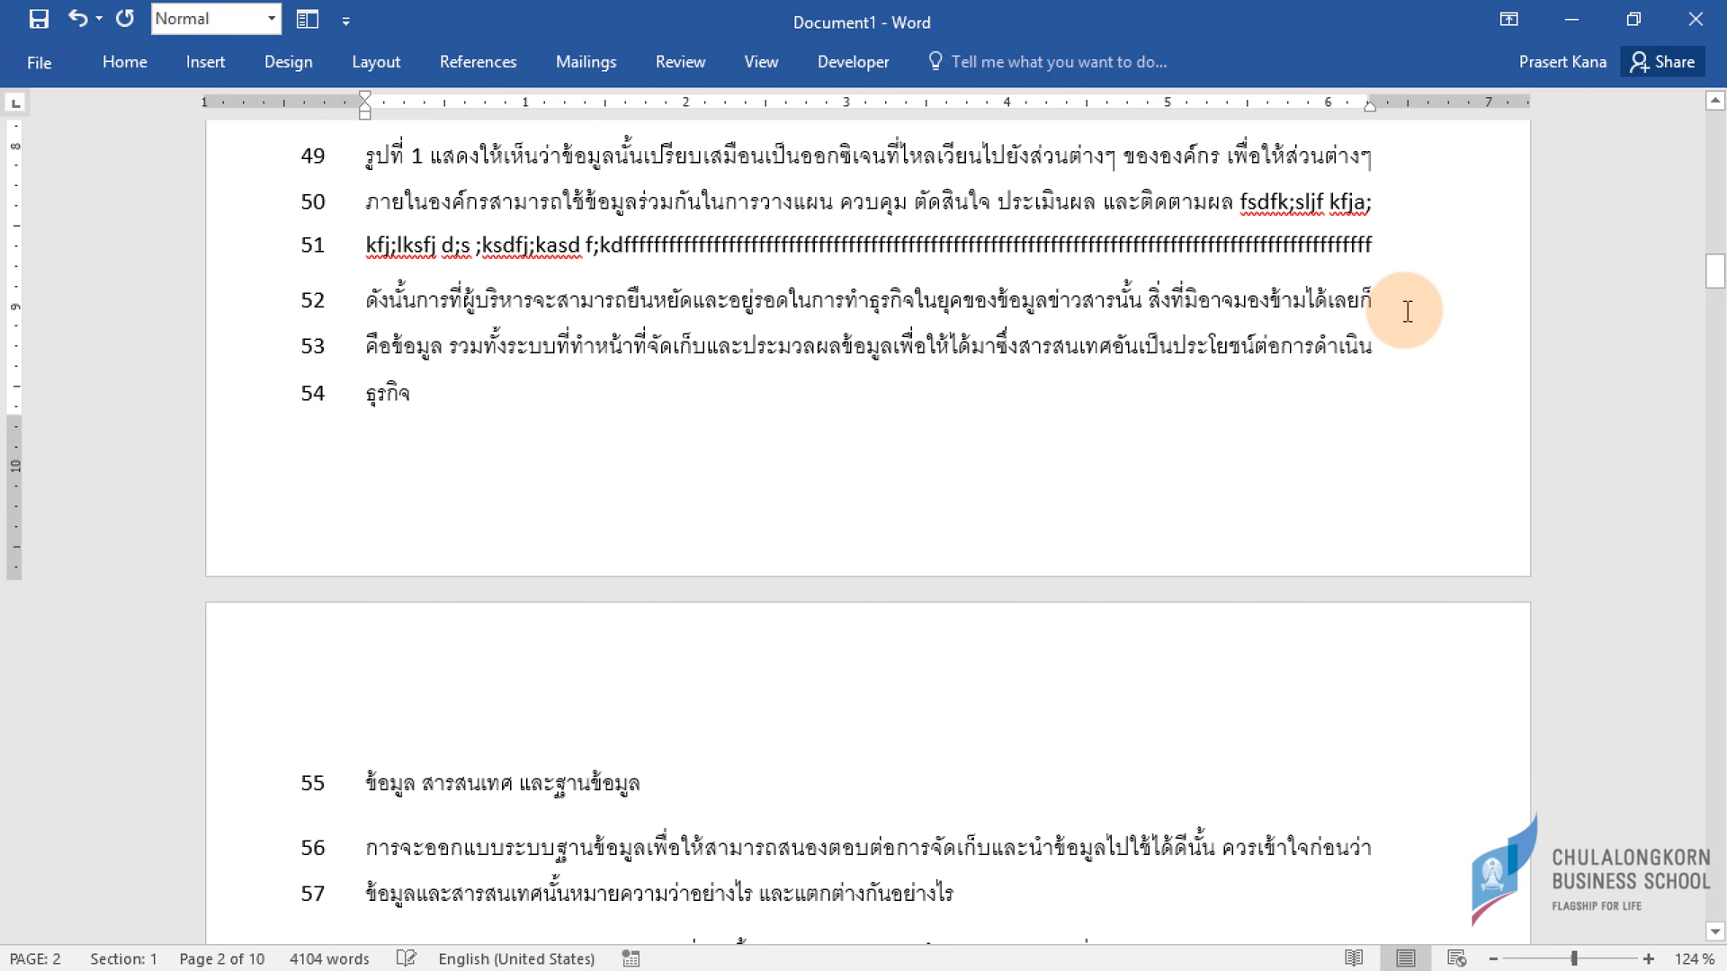
key("Return")
type("a")
scroll(706, 599, "down", 2)
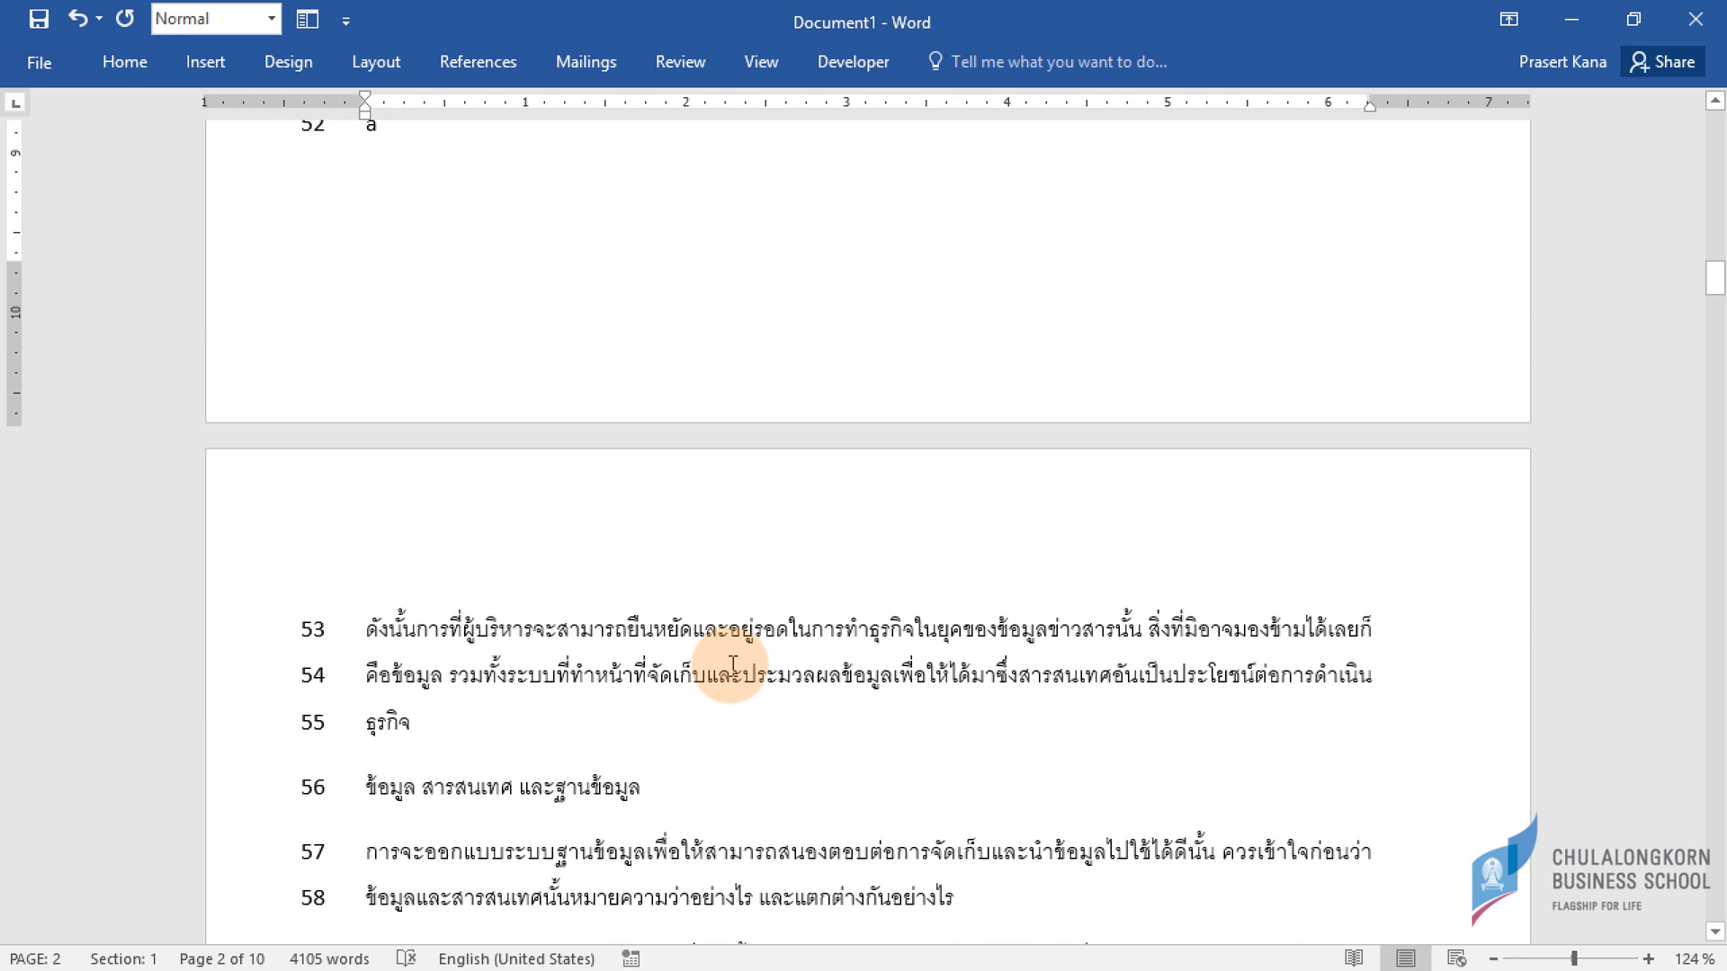
scroll(733, 666, "down", 6)
scroll(733, 667, "down", 1)
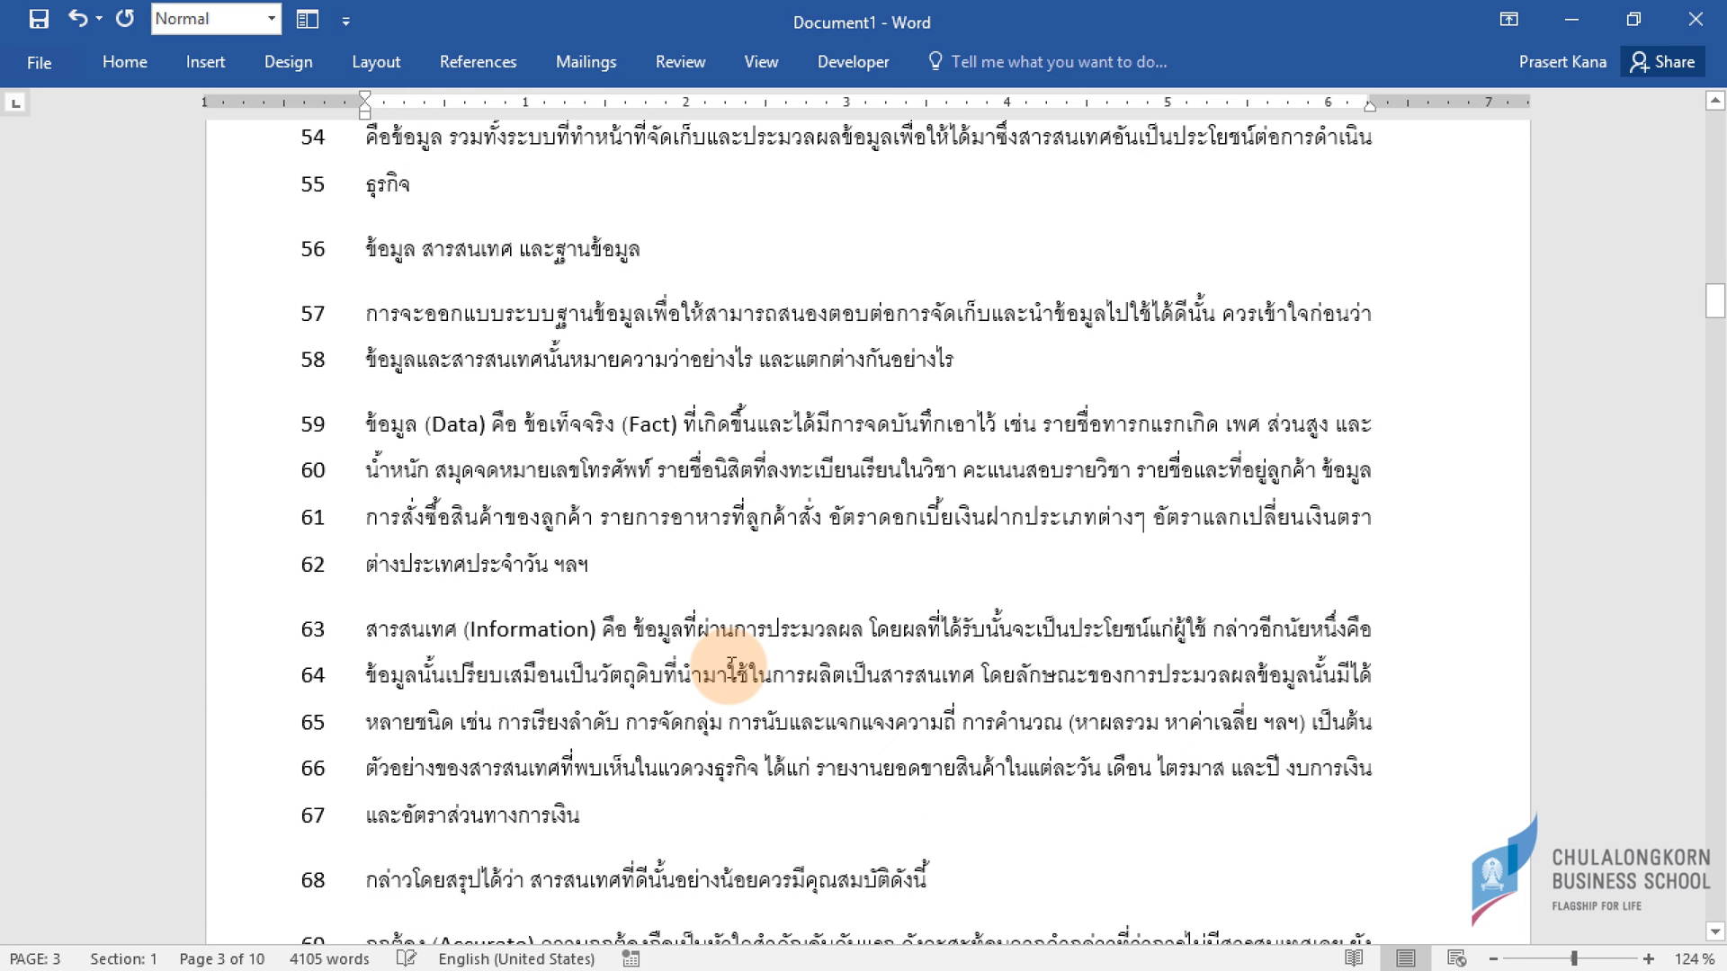